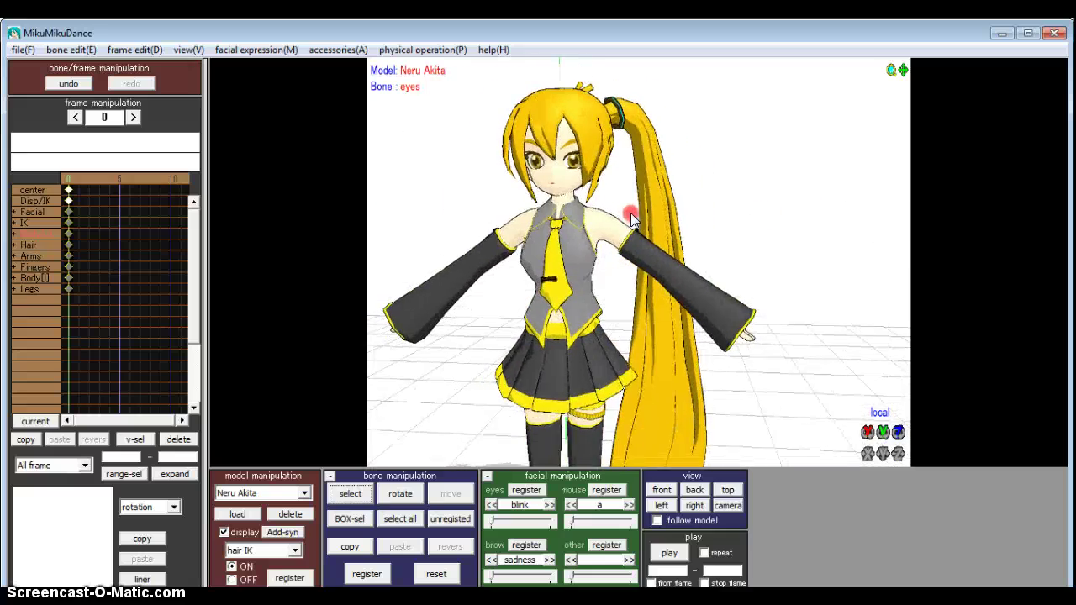
{"action": "left_click_drag", "start_coordinate": [895, 74], "coordinate": [687, 274]}
{"action": "right_click_drag", "start_coordinate": [688, 273], "coordinate": [728, 276]}
{"action": "left_click", "coordinate": [744, 123]}
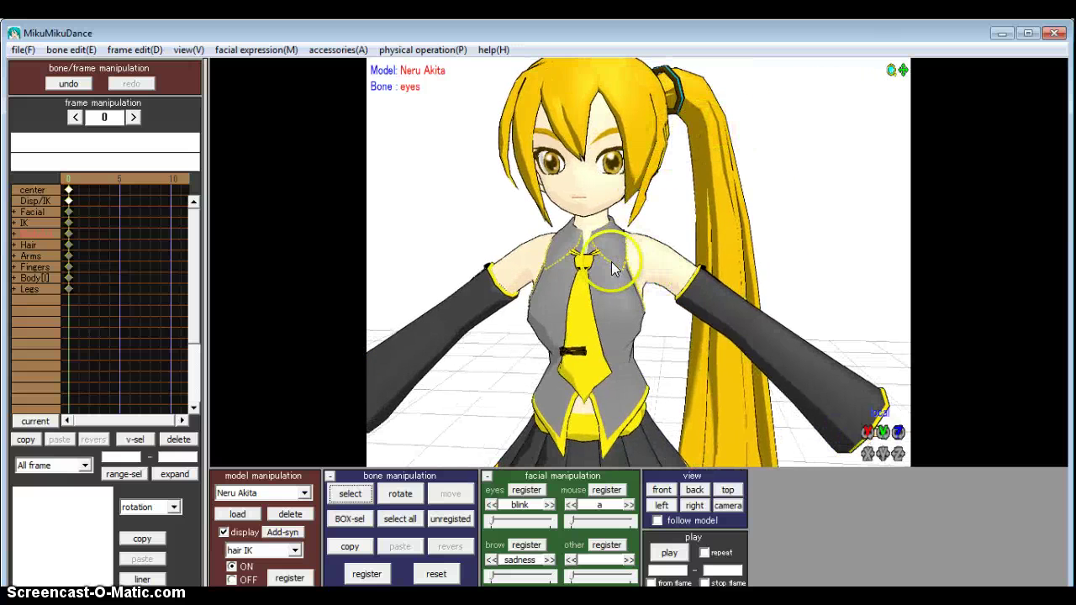
{"action": "mouse_move", "coordinate": [612, 266]}
{"action": "right_mouse_down"}
{"action": "mouse_move", "coordinate": [619, 252]}
{"action": "mouse_move", "coordinate": [577, 233]}
{"action": "mouse_move", "coordinate": [581, 260]}
{"action": "mouse_move", "coordinate": [635, 288]}
{"action": "mouse_move", "coordinate": [635, 324]}
{"action": "mouse_move", "coordinate": [633, 265]}
{"action": "mouse_move", "coordinate": [602, 275]}
{"action": "mouse_move", "coordinate": [627, 240]}
{"action": "mouse_move", "coordinate": [638, 268]}
{"action": "mouse_move", "coordinate": [606, 254]}
{"action": "mouse_move", "coordinate": [623, 261]}
{"action": "right_mouse_up"}
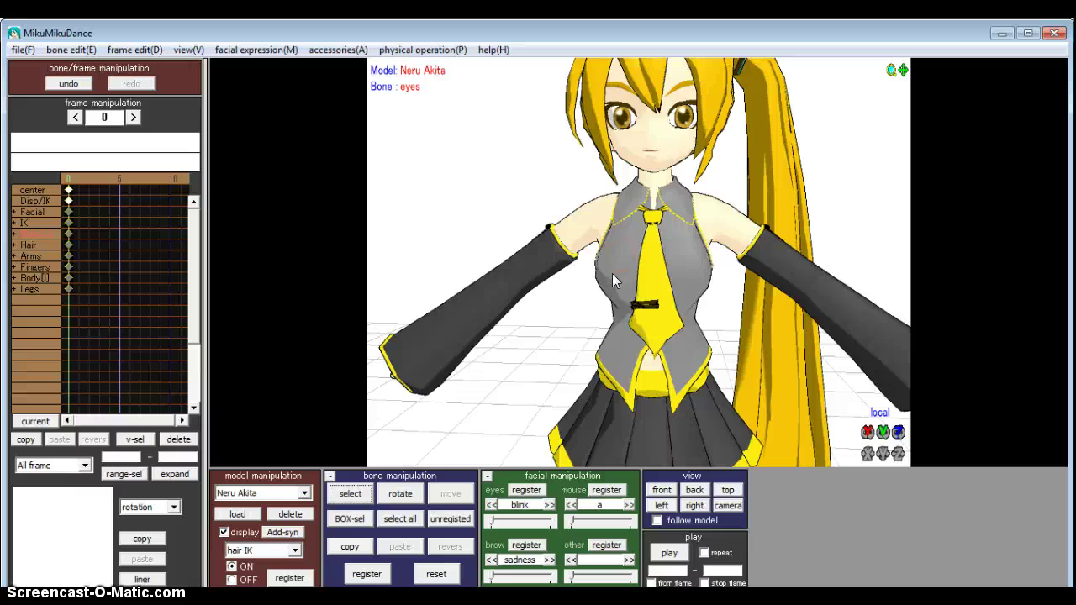
{"action": "scroll", "coordinate": [614, 276], "scroll_direction": "down", "scroll_amount": 6}
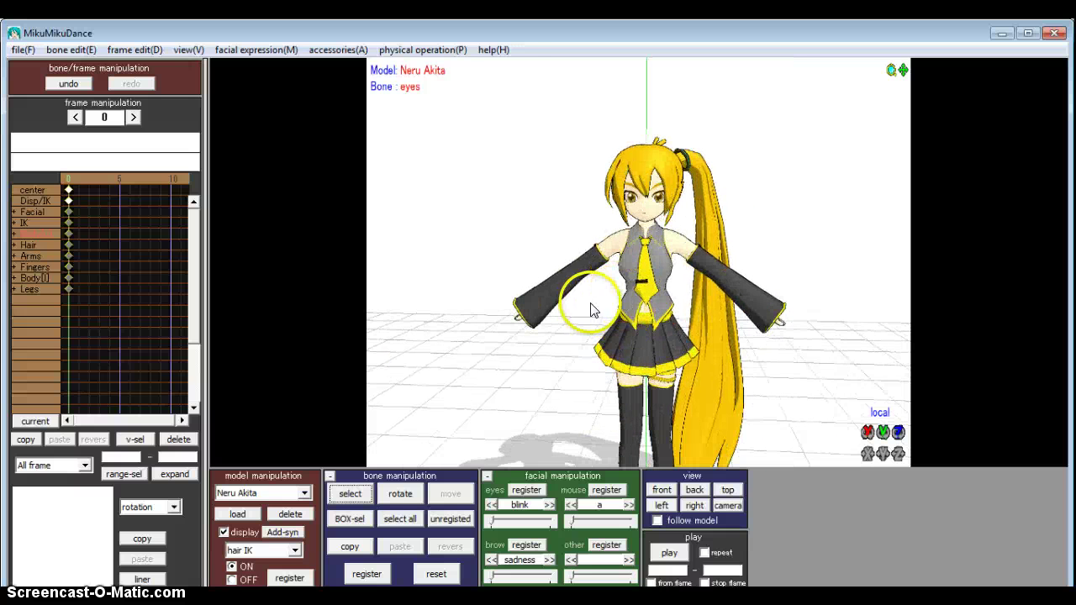
{"action": "scroll", "coordinate": [593, 318], "scroll_direction": "up", "scroll_amount": 3}
- Try rotating the model's eyes bone to turn its gaze
{"action": "left_click", "coordinate": [351, 503]}
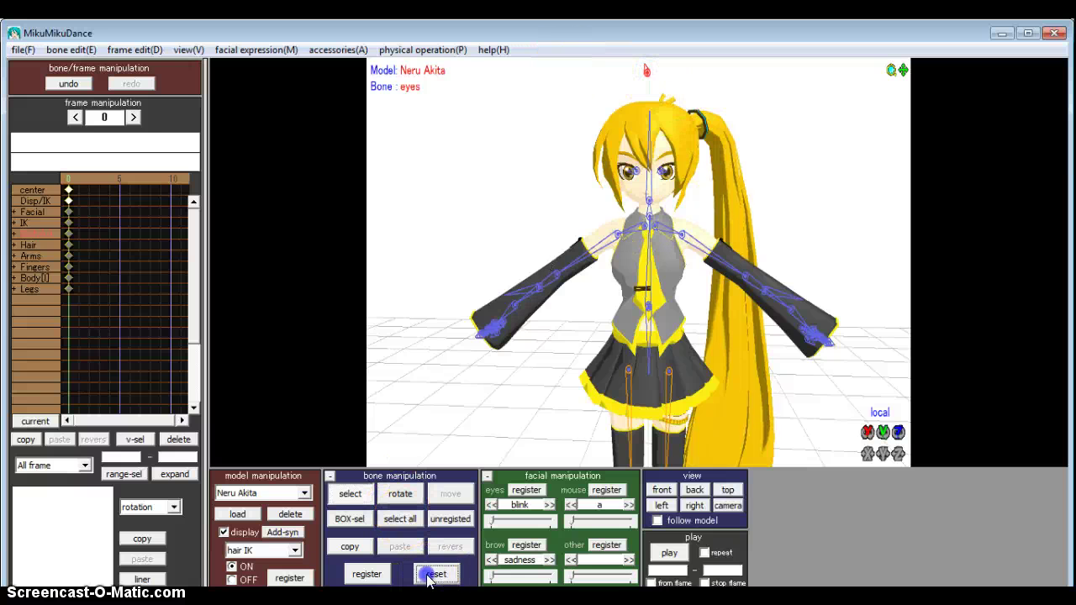
{"action": "left_click", "coordinate": [397, 496]}
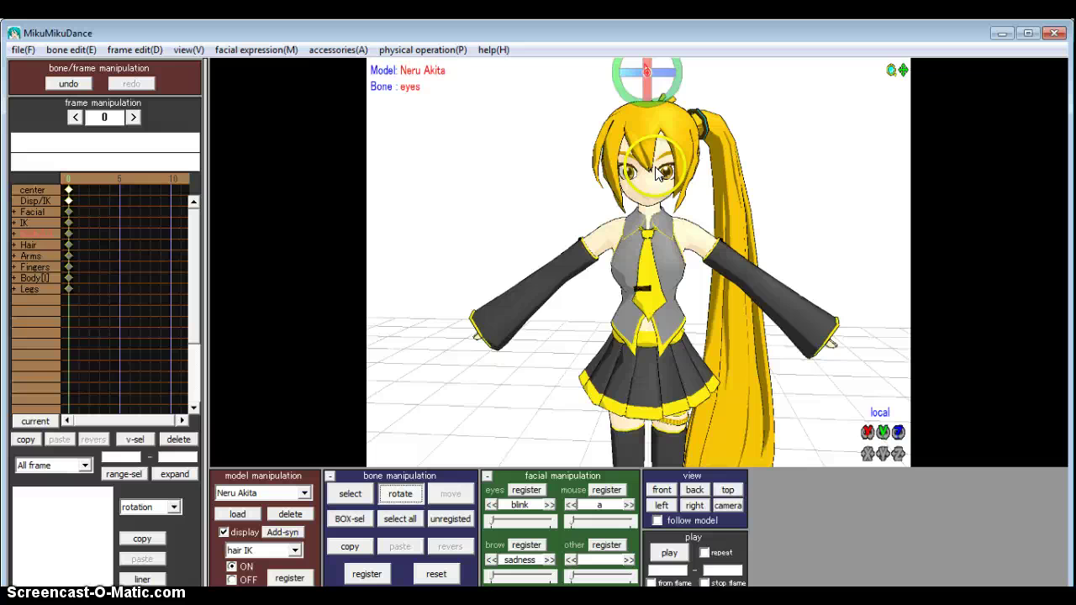
{"action": "left_click", "coordinate": [647, 84]}
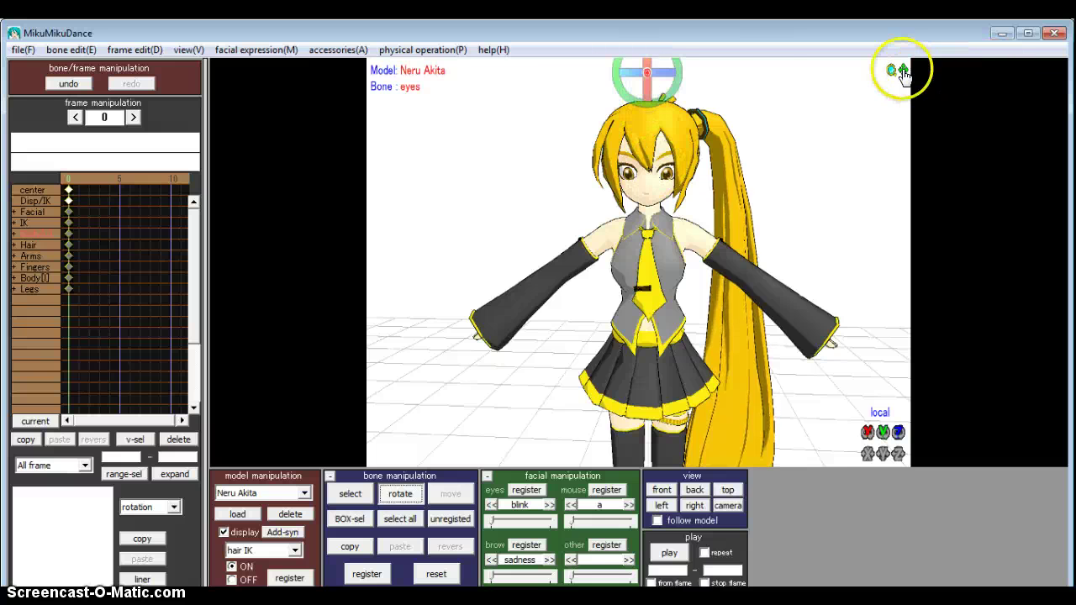
{"action": "left_click_drag", "start_coordinate": [903, 73], "coordinate": [908, 149]}
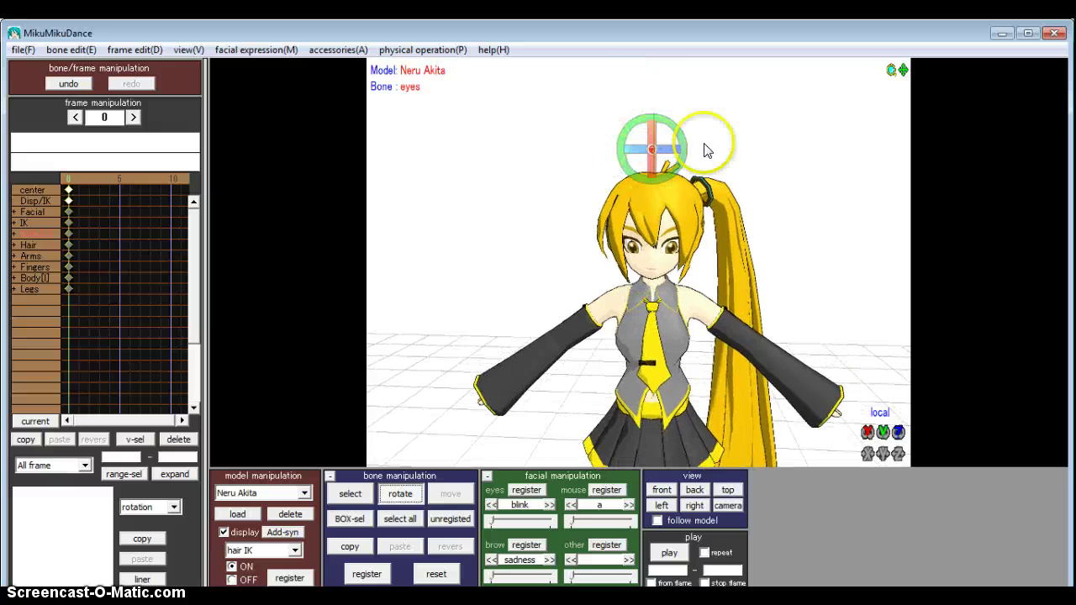
{"action": "mouse_move", "coordinate": [652, 161]}
{"action": "left_mouse_down"}
{"action": "mouse_move", "coordinate": [652, 150]}
{"action": "mouse_move", "coordinate": [674, 147]}
{"action": "mouse_move", "coordinate": [656, 144]}
{"action": "left_mouse_up"}
- Examine the model's eyes and upper body from close up and from farther away
{"action": "scroll", "coordinate": [720, 210], "scroll_direction": "down", "scroll_amount": 5}
{"action": "right_click_drag", "start_coordinate": [710, 242], "coordinate": [715, 218]}
{"action": "scroll", "coordinate": [603, 335], "scroll_direction": "up", "scroll_amount": 2}
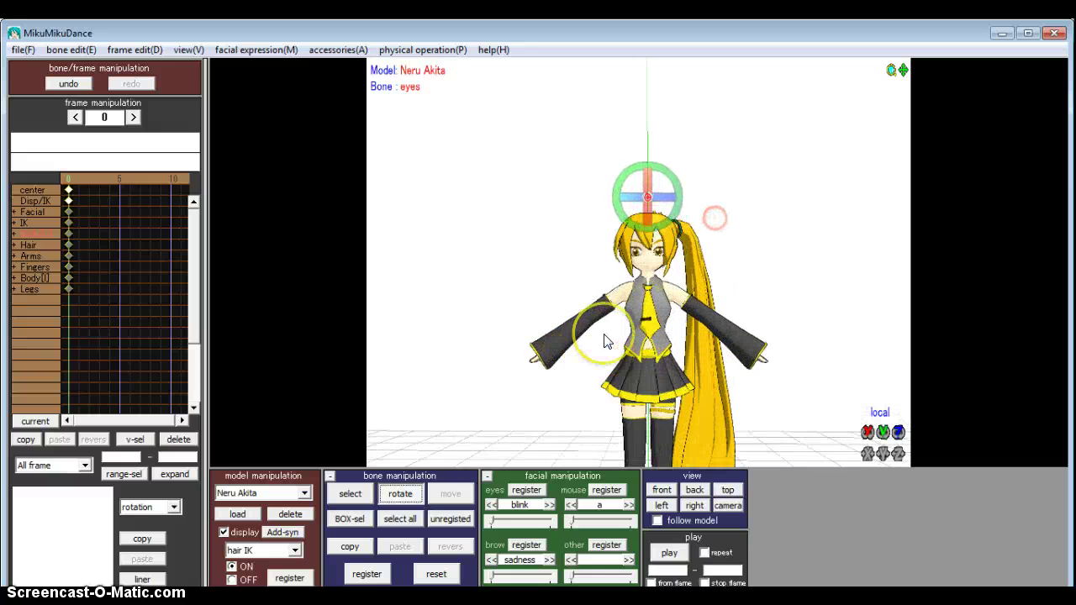
{"action": "scroll", "coordinate": [605, 340], "scroll_direction": "up", "scroll_amount": 3}
{"action": "scroll", "coordinate": [658, 331], "scroll_direction": "up", "scroll_amount": 1}
{"action": "scroll", "coordinate": [658, 333], "scroll_direction": "down", "scroll_amount": 2}
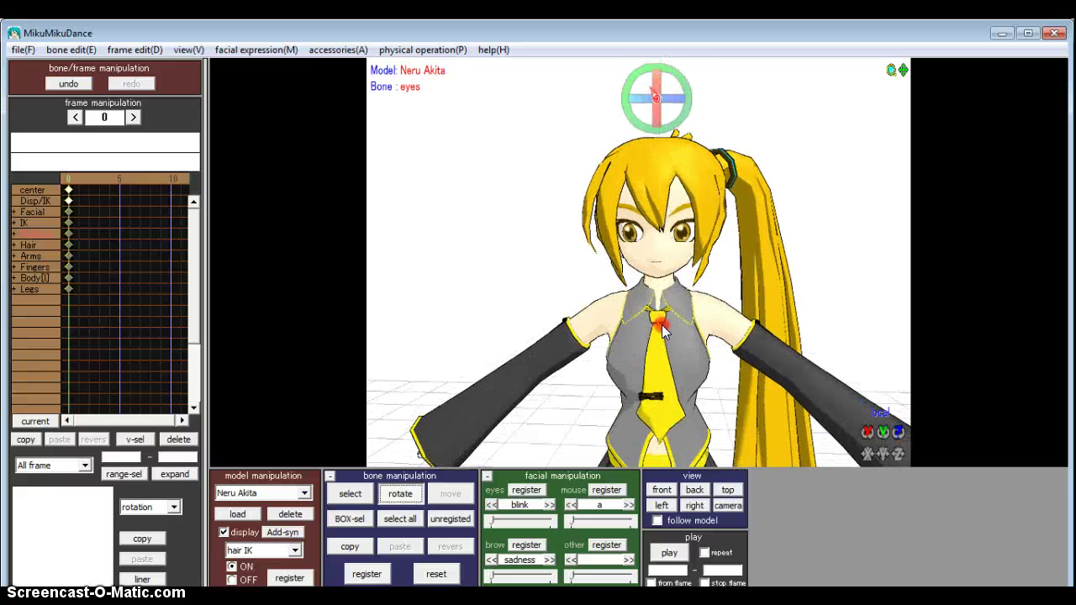
{"action": "scroll", "coordinate": [658, 334], "scroll_direction": "down", "scroll_amount": 4}
{"action": "scroll", "coordinate": [658, 337], "scroll_direction": "up", "scroll_amount": 3}
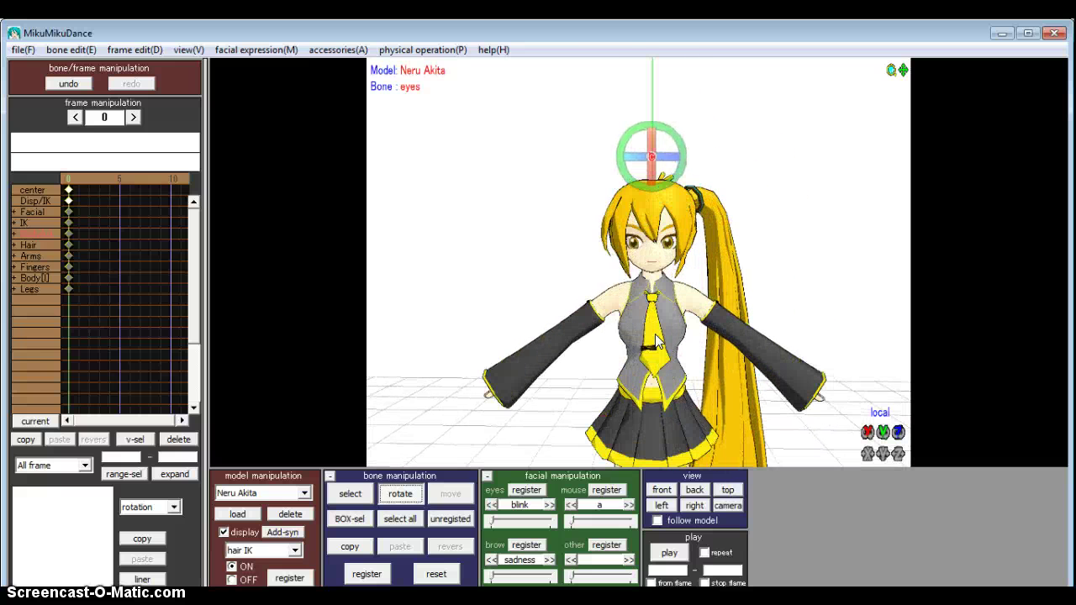
- Set the physics calculation to only playtime and return to bone selection on the model
{"action": "left_click", "coordinate": [406, 50]}
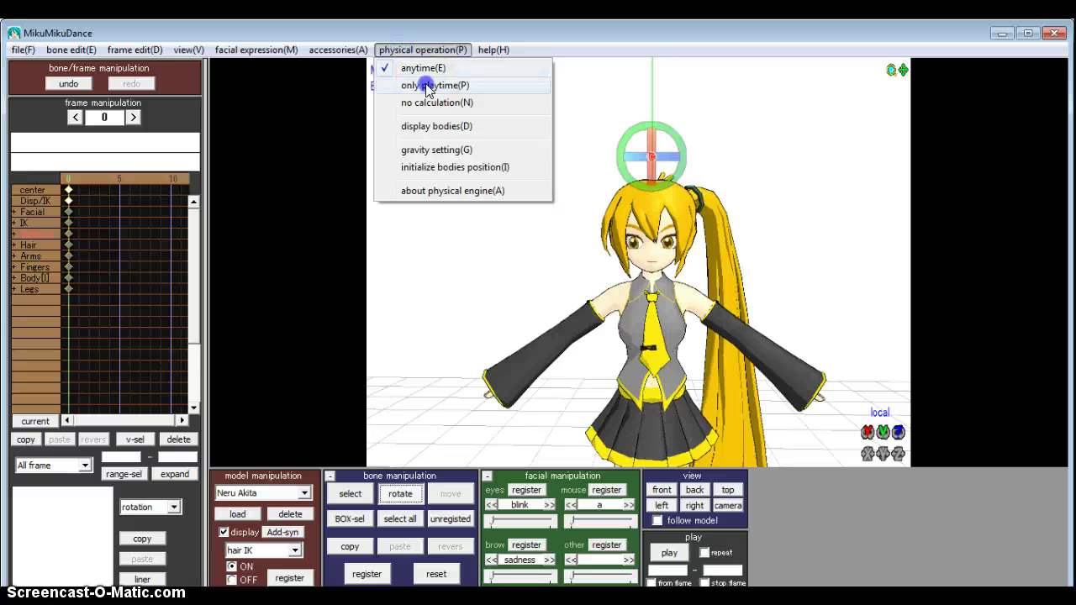
{"action": "left_click", "coordinate": [427, 86]}
{"action": "scroll", "coordinate": [682, 307], "scroll_direction": "up", "scroll_amount": 2}
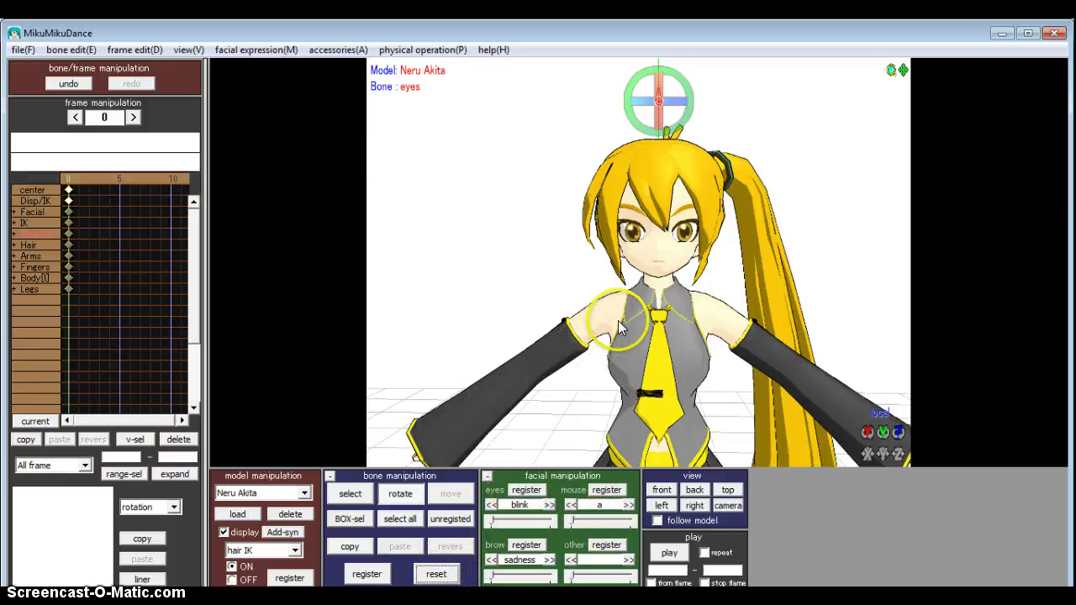
{"action": "scroll", "coordinate": [620, 327], "scroll_direction": "down", "scroll_amount": 5}
{"action": "scroll", "coordinate": [639, 387], "scroll_direction": "up", "scroll_amount": 3}
{"action": "left_click", "coordinate": [357, 493]}
{"action": "left_click", "coordinate": [357, 493]}
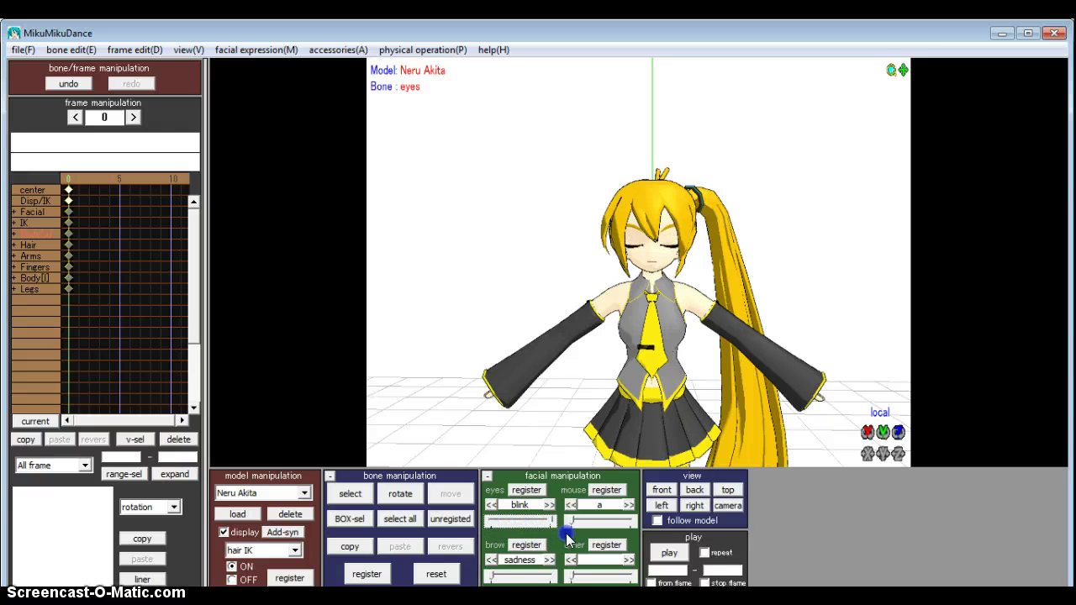
- Delete the Neru Akita model and all its frame data from the scene
{"action": "scroll", "coordinate": [499, 343], "scroll_direction": "down", "scroll_amount": 3}
{"action": "scroll", "coordinate": [289, 461], "scroll_direction": "up", "scroll_amount": 1}
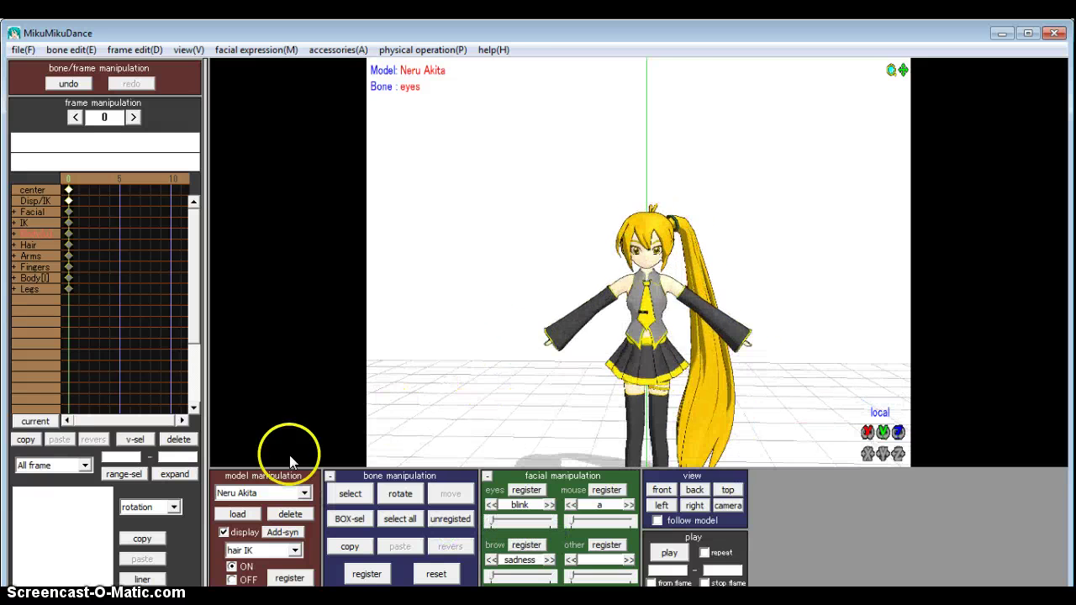
{"action": "left_click", "coordinate": [291, 515]}
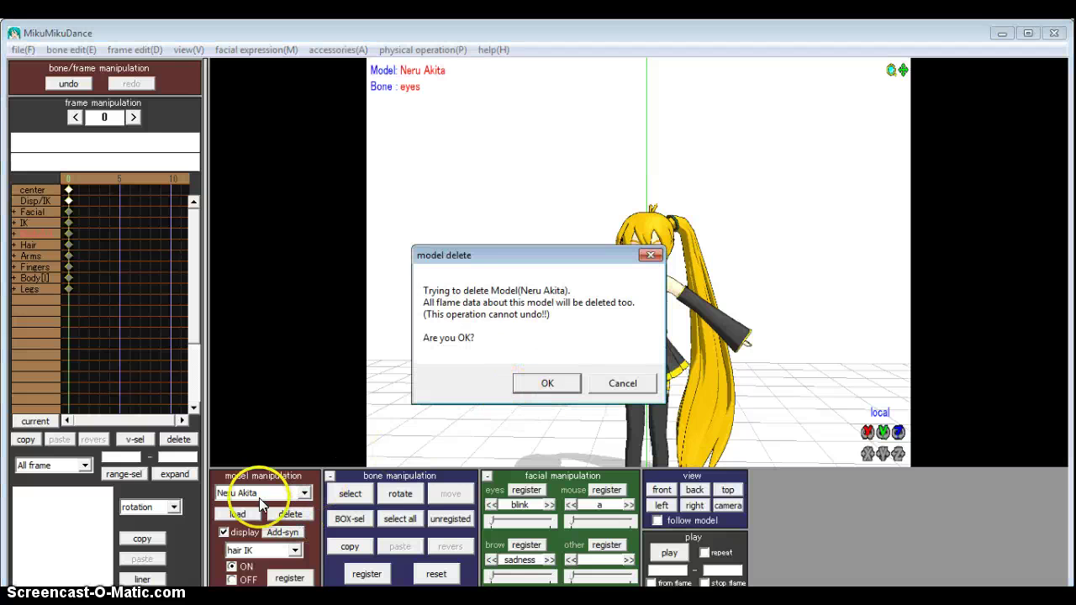
{"action": "left_click", "coordinate": [535, 392]}
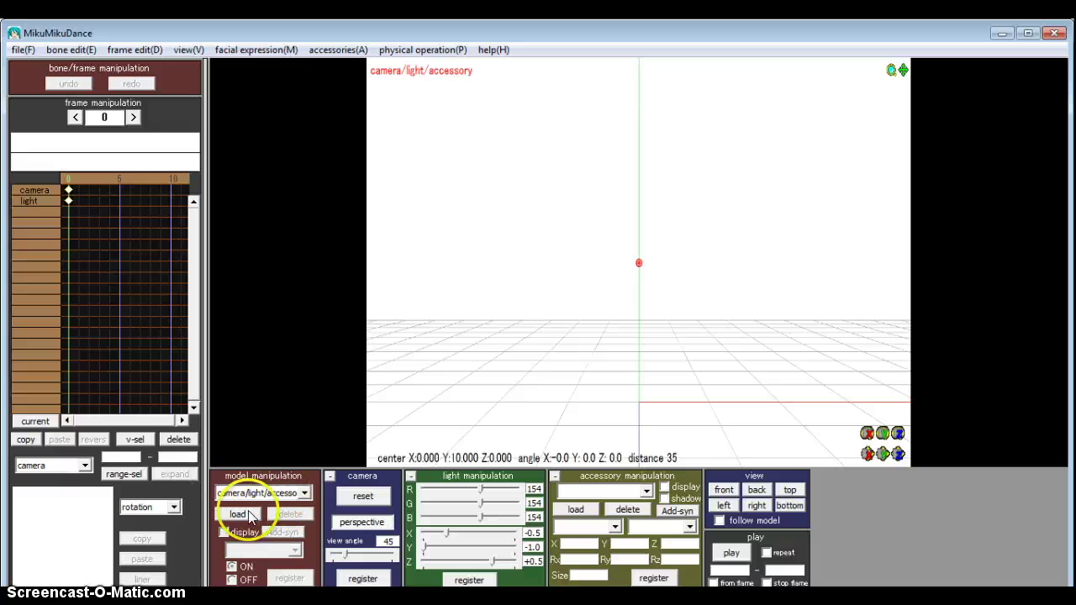
- Load the Neru_Akita.pmd model into the empty scene and accept its model information
{"action": "left_click", "coordinate": [238, 515]}
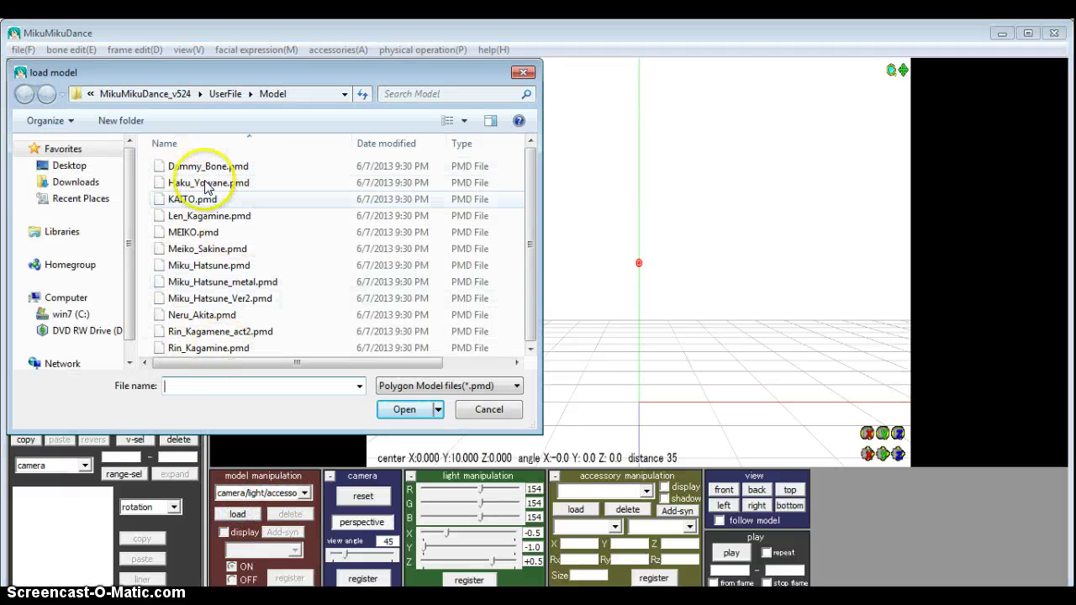
{"action": "left_click_drag", "start_coordinate": [534, 191], "coordinate": [534, 192]}
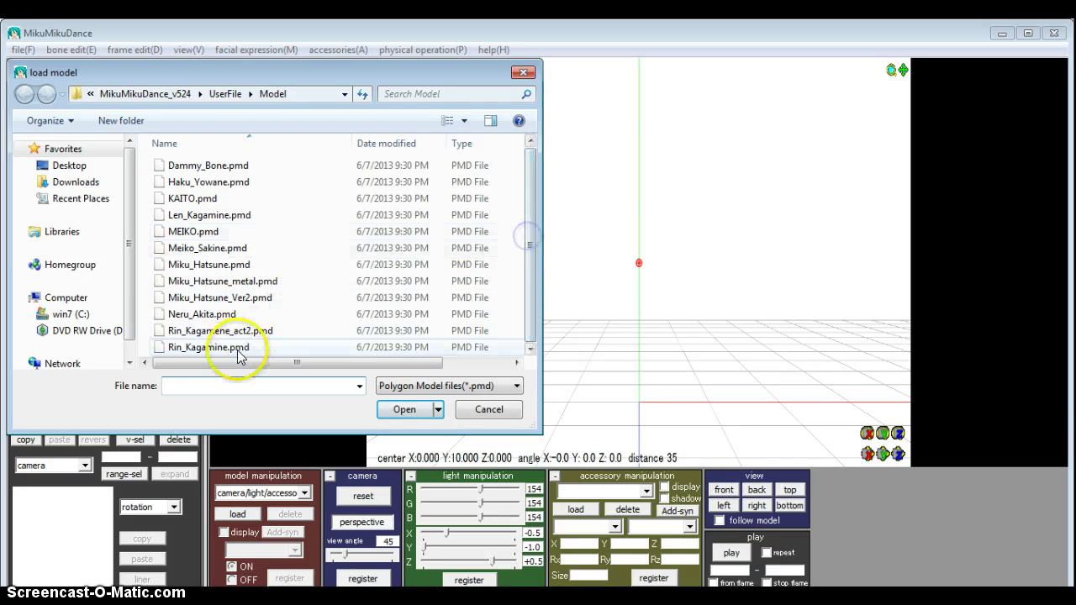
{"action": "double_click", "coordinate": [178, 313]}
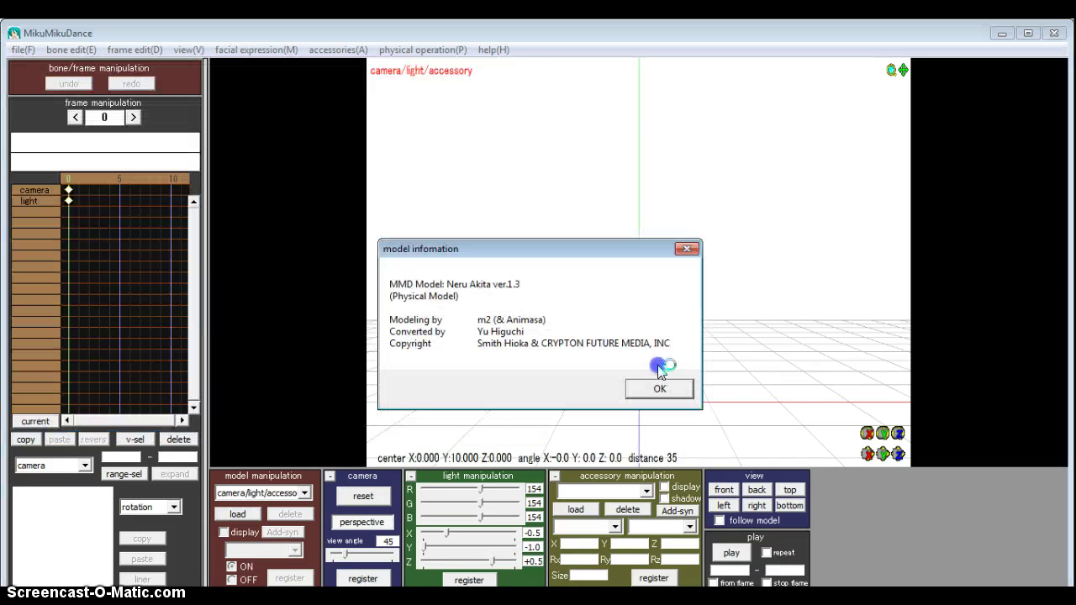
{"action": "left_click", "coordinate": [659, 389]}
{"action": "scroll", "coordinate": [645, 381], "scroll_direction": "up", "scroll_amount": 6}
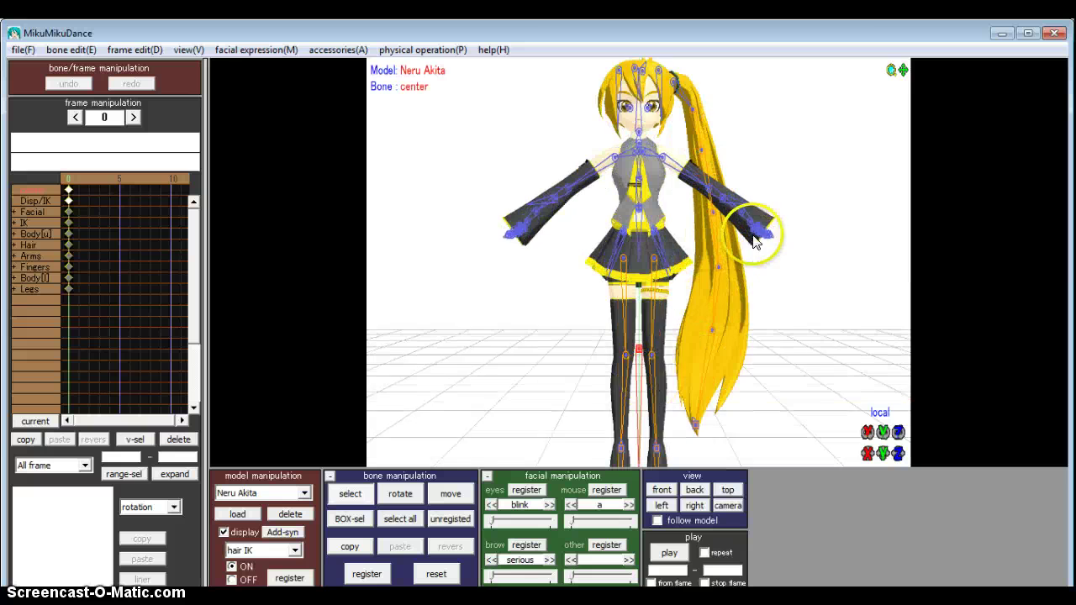
- Try rotating the arm_L bone down beside the body, and reset the bone to its default pose
{"action": "mouse_move", "coordinate": [784, 132]}
{"action": "right_mouse_down"}
{"action": "mouse_move", "coordinate": [783, 145]}
{"action": "mouse_move", "coordinate": [787, 131]}
{"action": "right_mouse_up"}
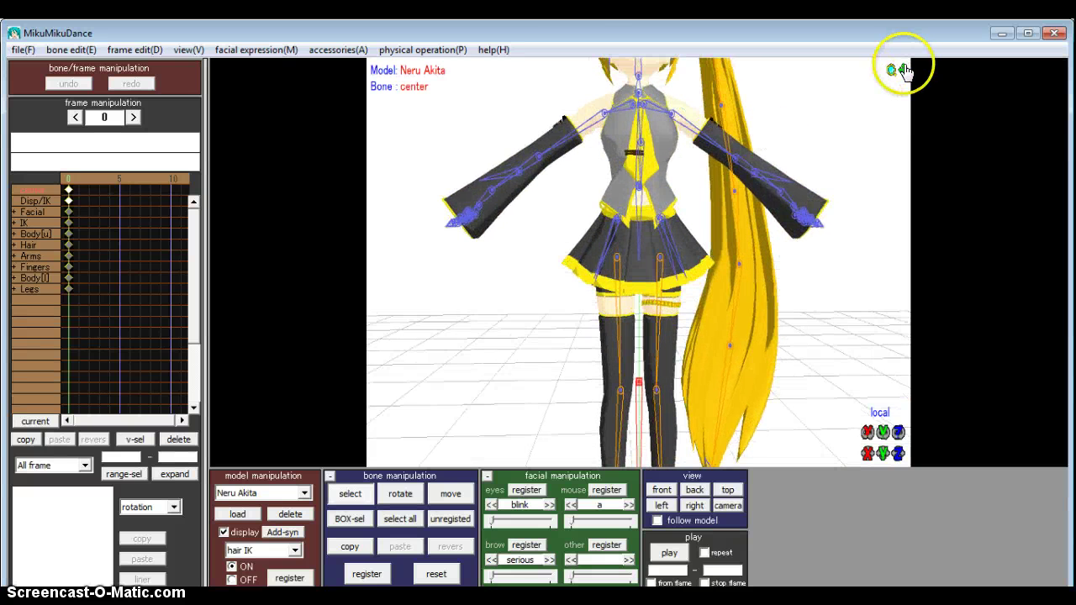
{"action": "left_click_drag", "start_coordinate": [904, 69], "coordinate": [476, 402]}
{"action": "left_click", "coordinate": [344, 495]}
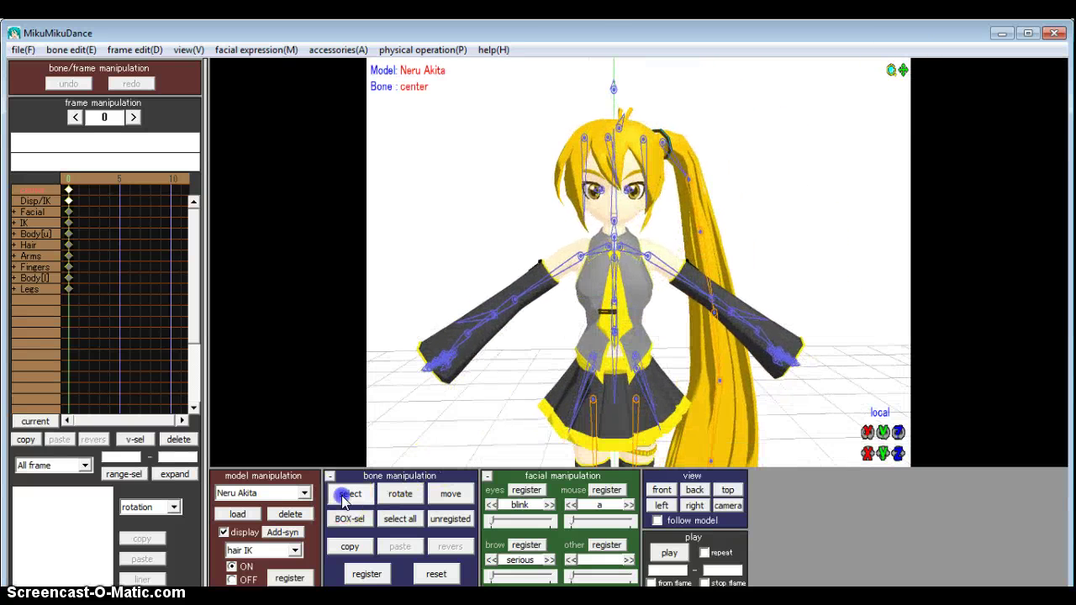
{"action": "left_click", "coordinate": [653, 256]}
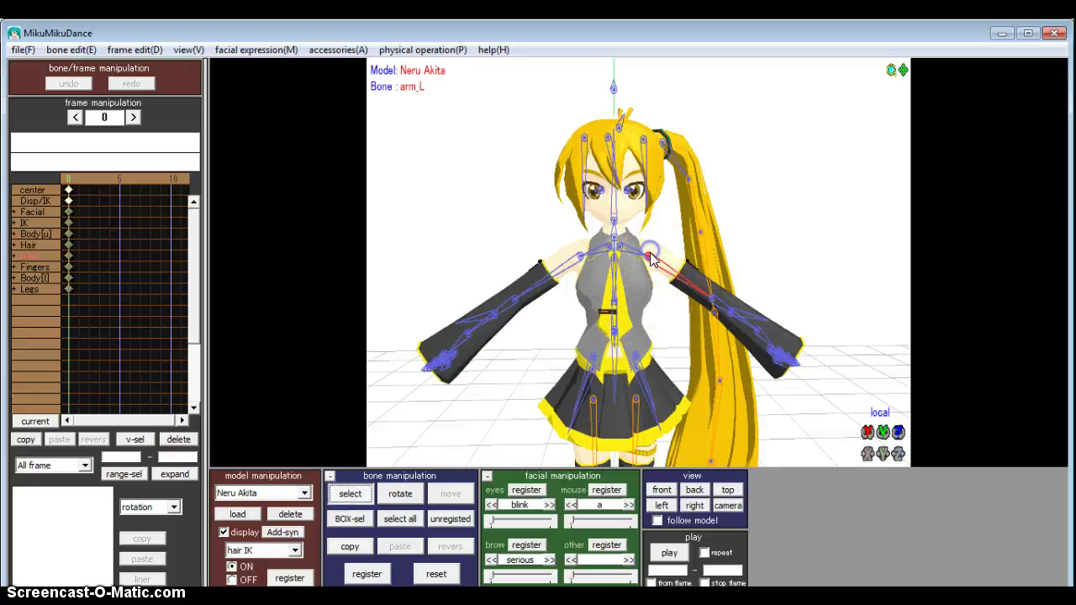
{"action": "left_click", "coordinate": [398, 494]}
{"action": "left_click_drag", "start_coordinate": [653, 252], "coordinate": [675, 247]}
{"action": "scroll", "coordinate": [599, 315], "scroll_direction": "down", "scroll_amount": 3}
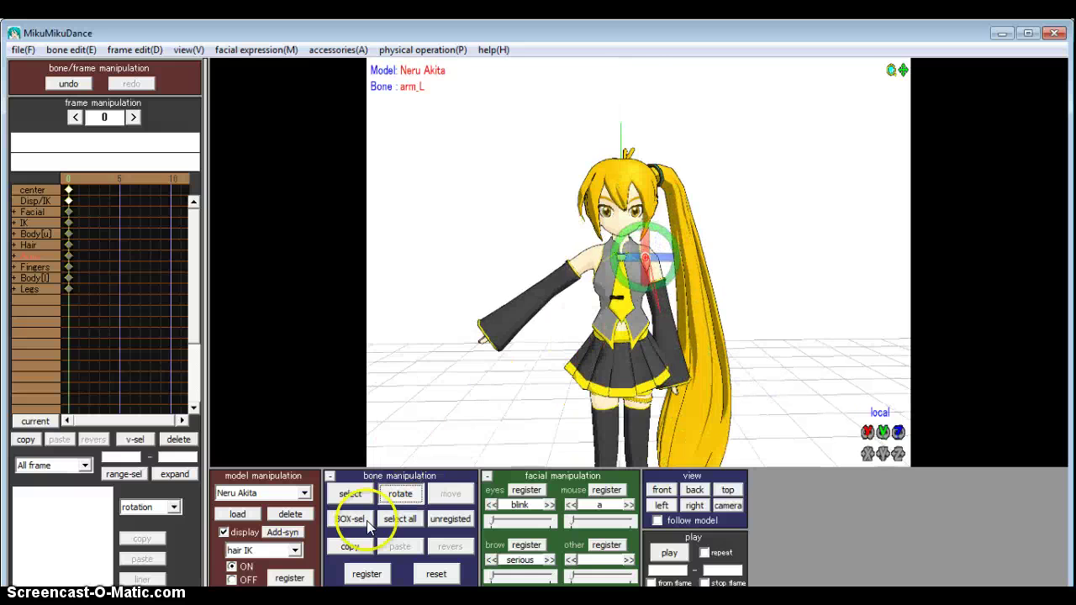
{"action": "left_click", "coordinate": [435, 579]}
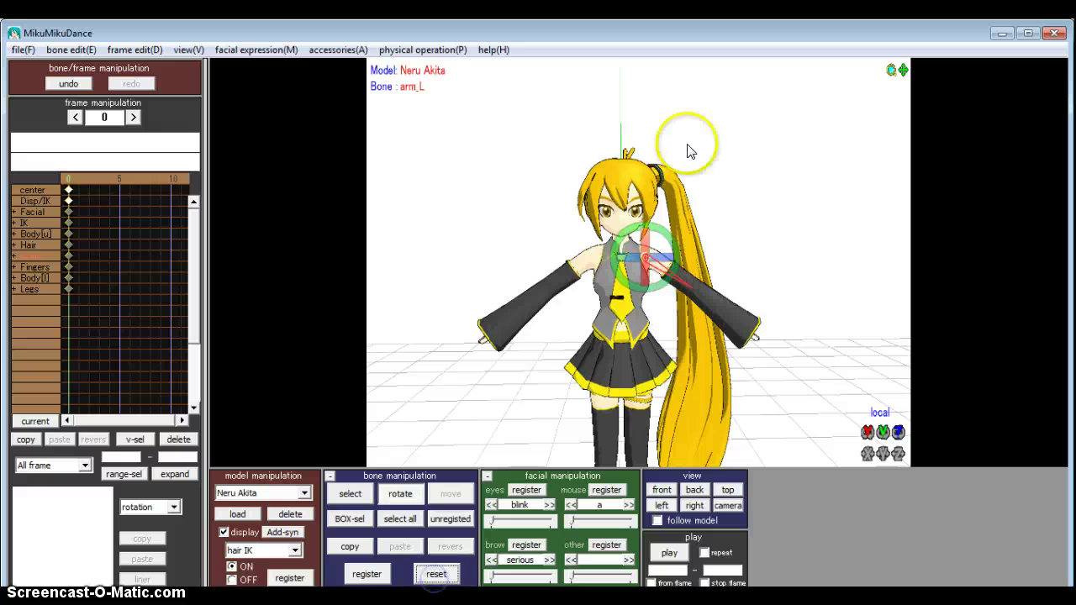
- Set the physics calculation to anytime
{"action": "left_click", "coordinate": [350, 494]}
{"action": "scroll", "coordinate": [667, 165], "scroll_direction": "up", "scroll_amount": 2}
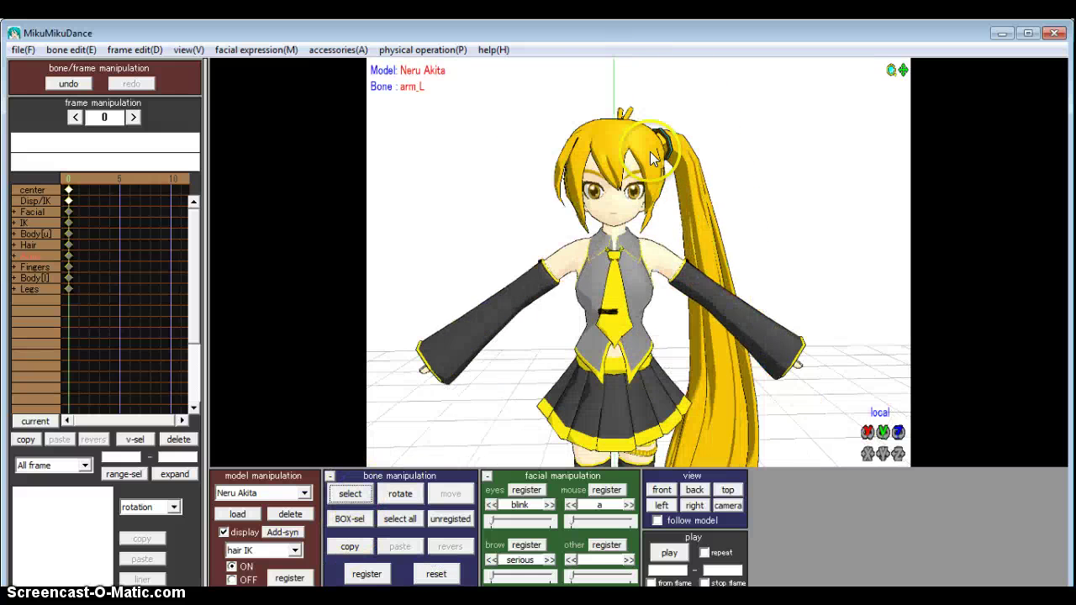
{"action": "scroll", "coordinate": [664, 169], "scroll_direction": "down", "scroll_amount": 5}
{"action": "scroll", "coordinate": [649, 254], "scroll_direction": "up", "scroll_amount": 3}
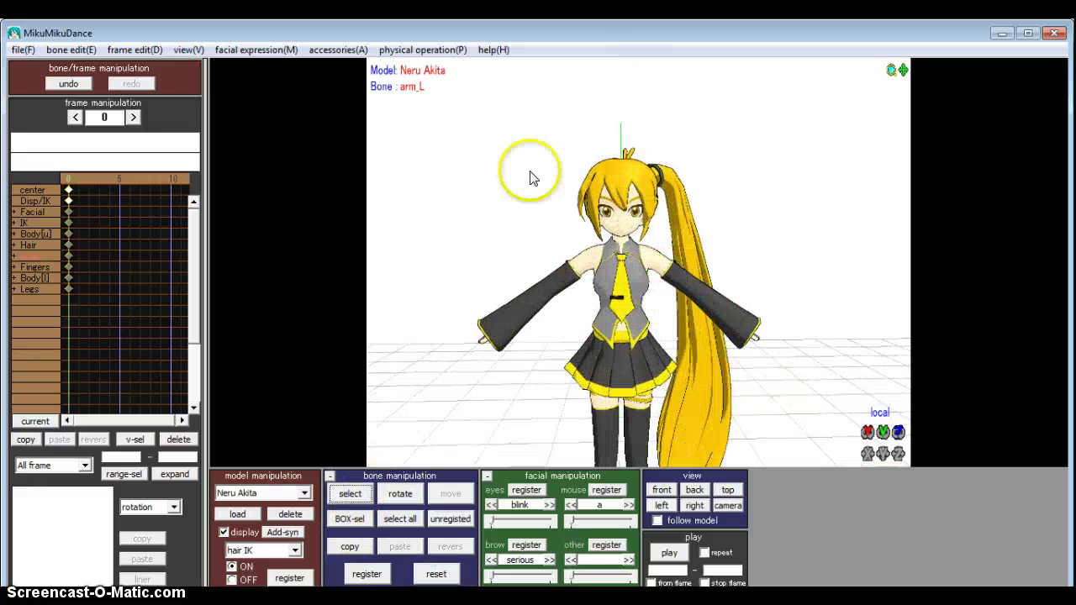
{"action": "left_click", "coordinate": [441, 51]}
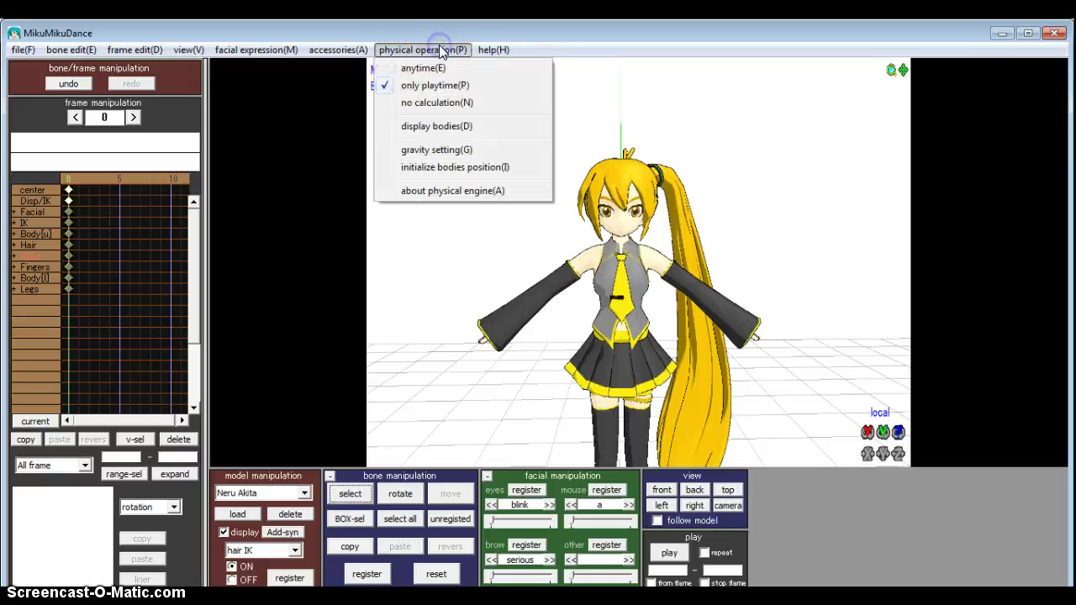
{"action": "left_click", "coordinate": [401, 69]}
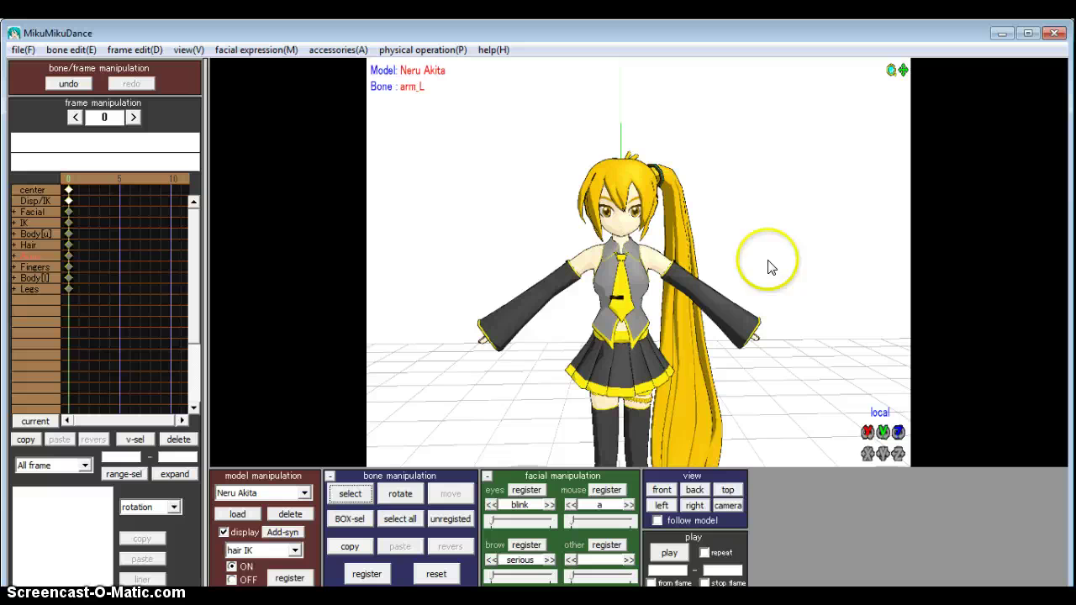
- Rotate the center bone to turn the whole model sideways and back, and reset the bone
{"action": "left_click", "coordinate": [348, 496]}
{"action": "scroll", "coordinate": [479, 440], "scroll_direction": "down", "scroll_amount": 3}
{"action": "left_click", "coordinate": [631, 368]}
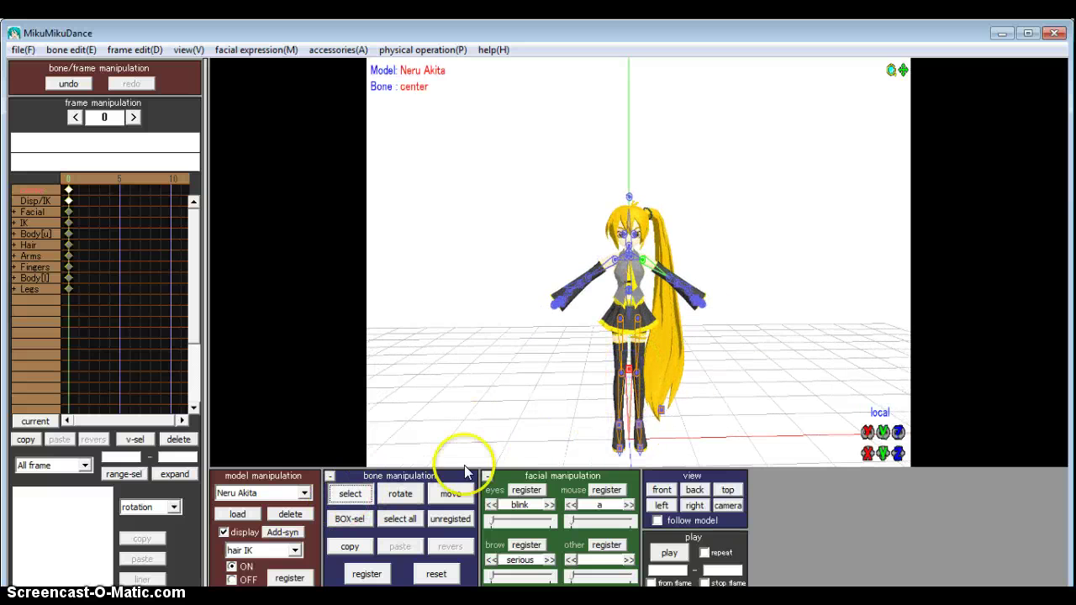
{"action": "left_click", "coordinate": [400, 494]}
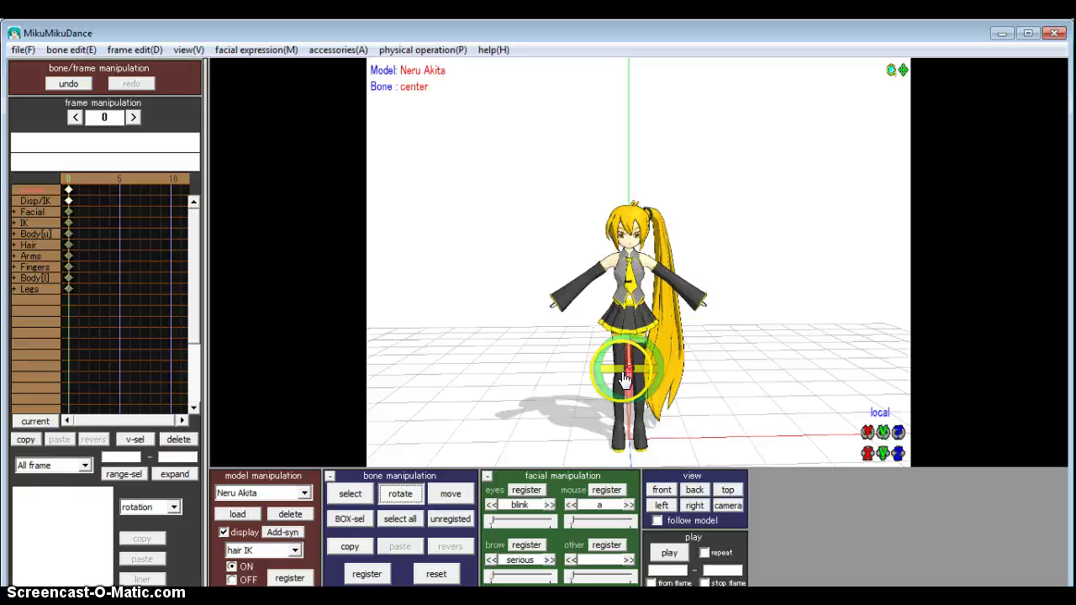
{"action": "left_click_drag", "start_coordinate": [626, 378], "coordinate": [545, 370]}
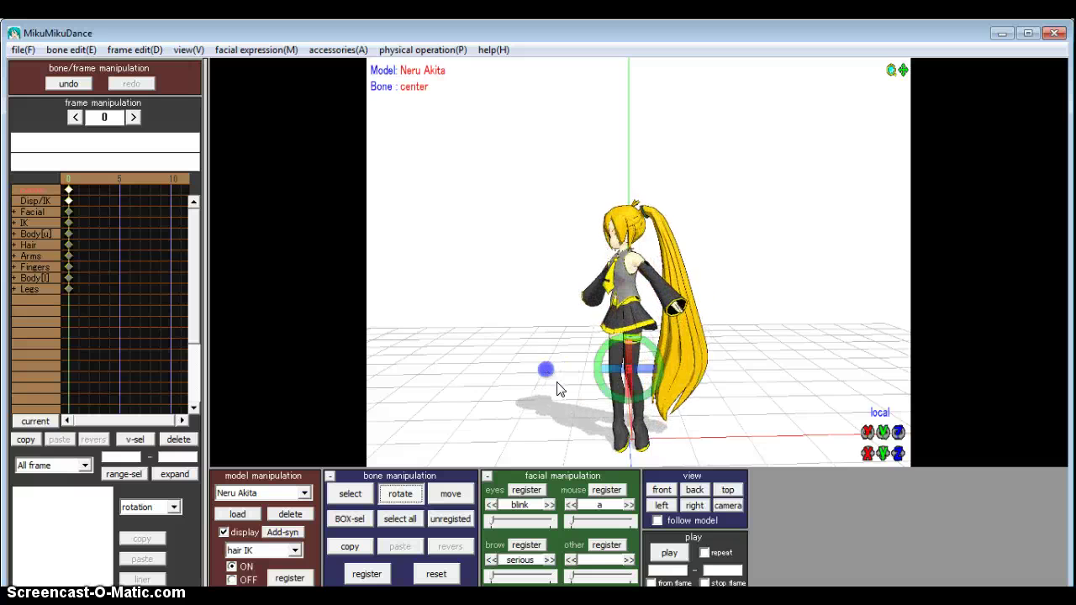
{"action": "left_click_drag", "start_coordinate": [609, 382], "coordinate": [680, 372]}
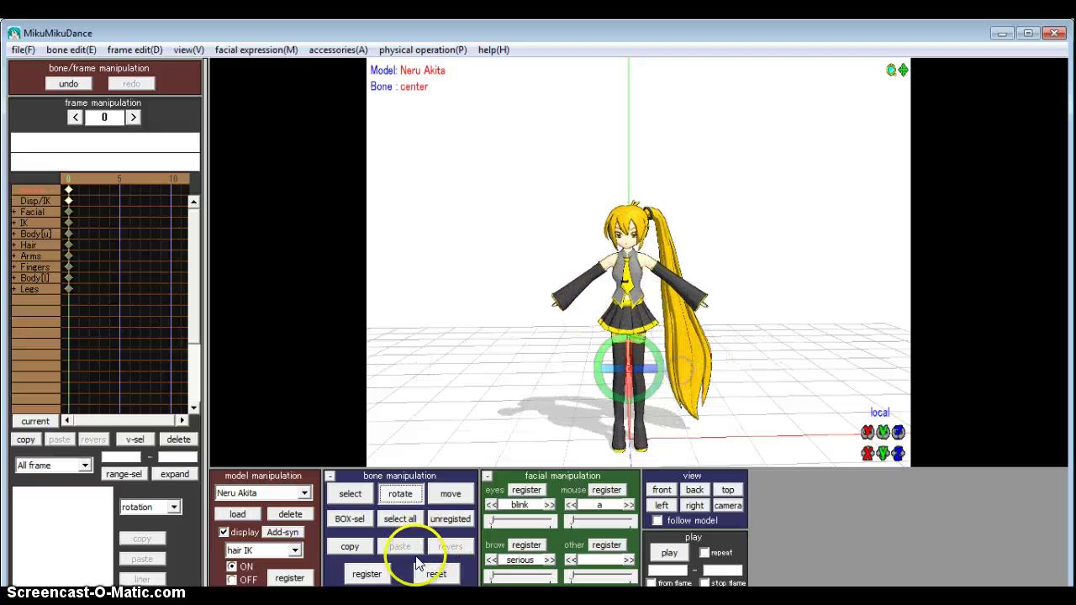
{"action": "left_click", "coordinate": [436, 575]}
- Switch the physics calculation back from anytime to only playtime
{"action": "left_click", "coordinate": [404, 49]}
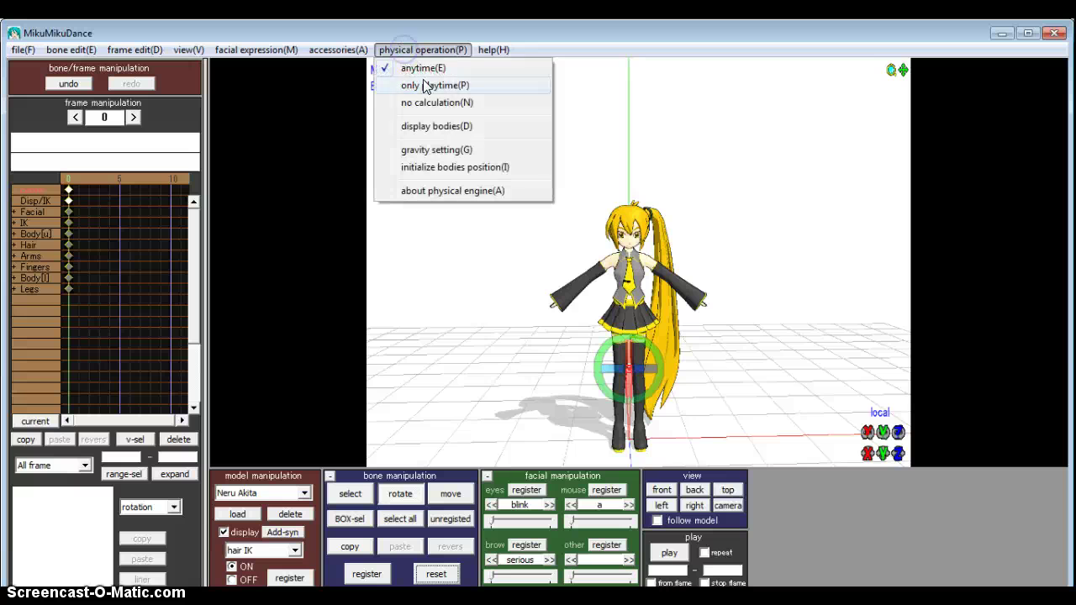
{"action": "left_click", "coordinate": [428, 86]}
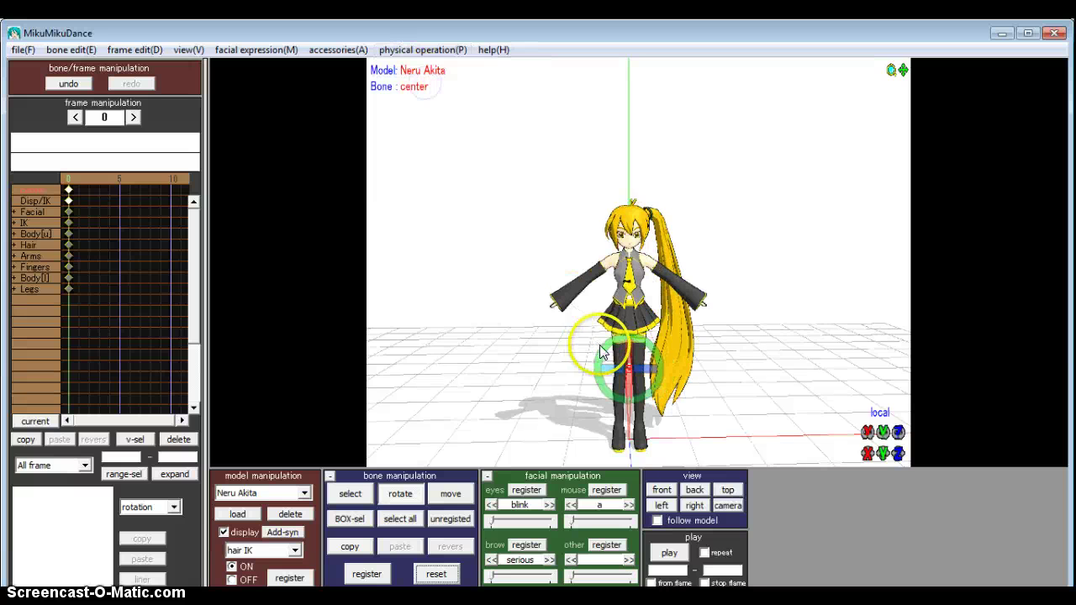
- Try rotating the center bone to turn the model slightly, and reset the bone to its default pose
{"action": "left_click_drag", "start_coordinate": [618, 380], "coordinate": [579, 359]}
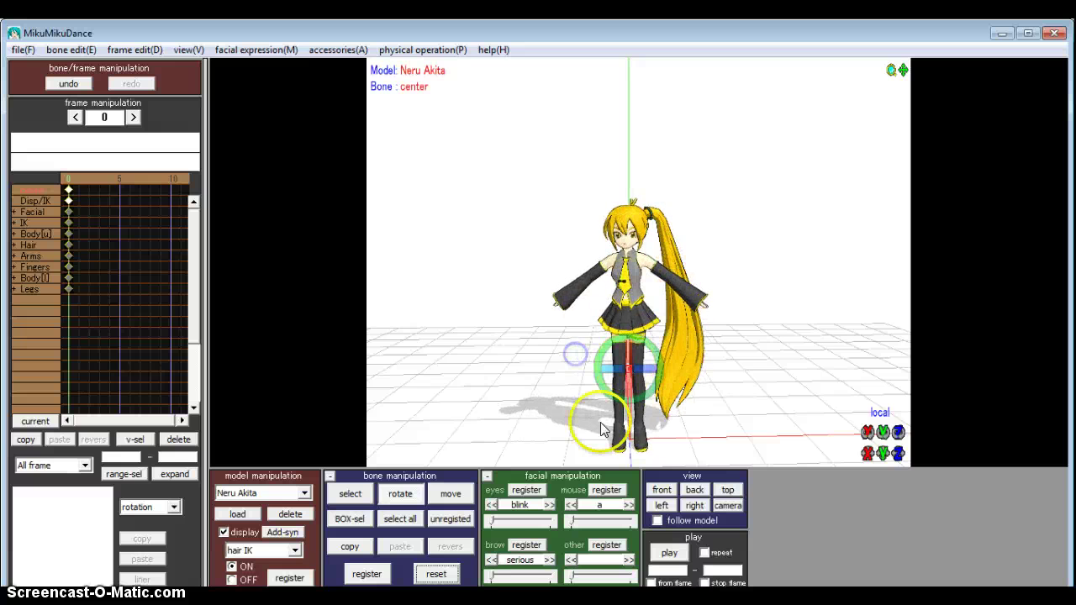
{"action": "left_click", "coordinate": [437, 574]}
- Try a small rotation of the arm_L bone, and reset the bone to its default pose
{"action": "left_click", "coordinate": [349, 493]}
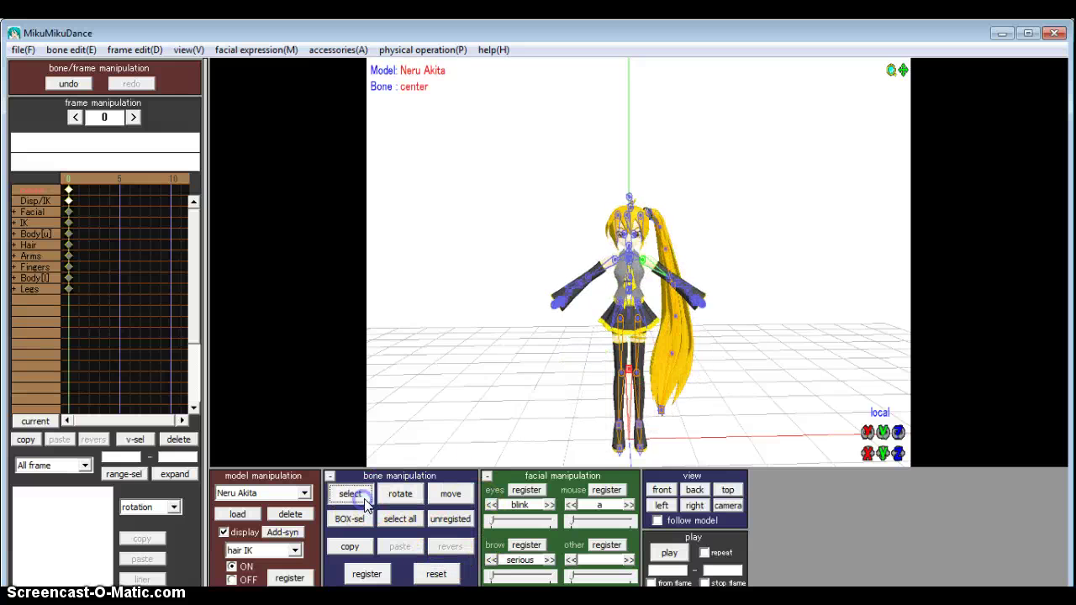
{"action": "scroll", "coordinate": [665, 245], "scroll_direction": "up", "scroll_amount": 5}
{"action": "left_click", "coordinate": [400, 493]}
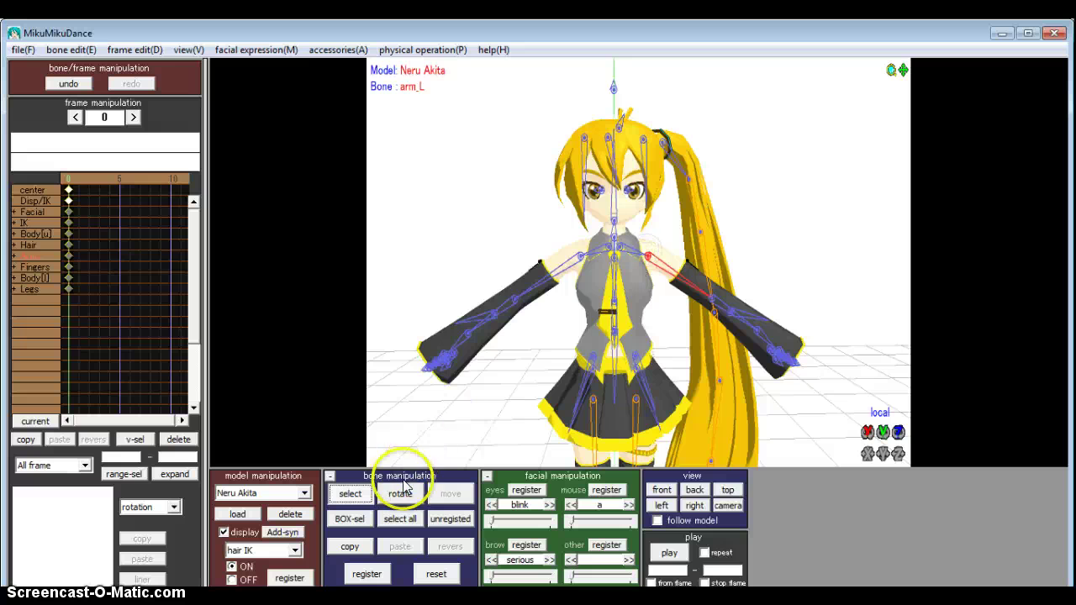
{"action": "left_click_drag", "start_coordinate": [673, 260], "coordinate": [684, 285]}
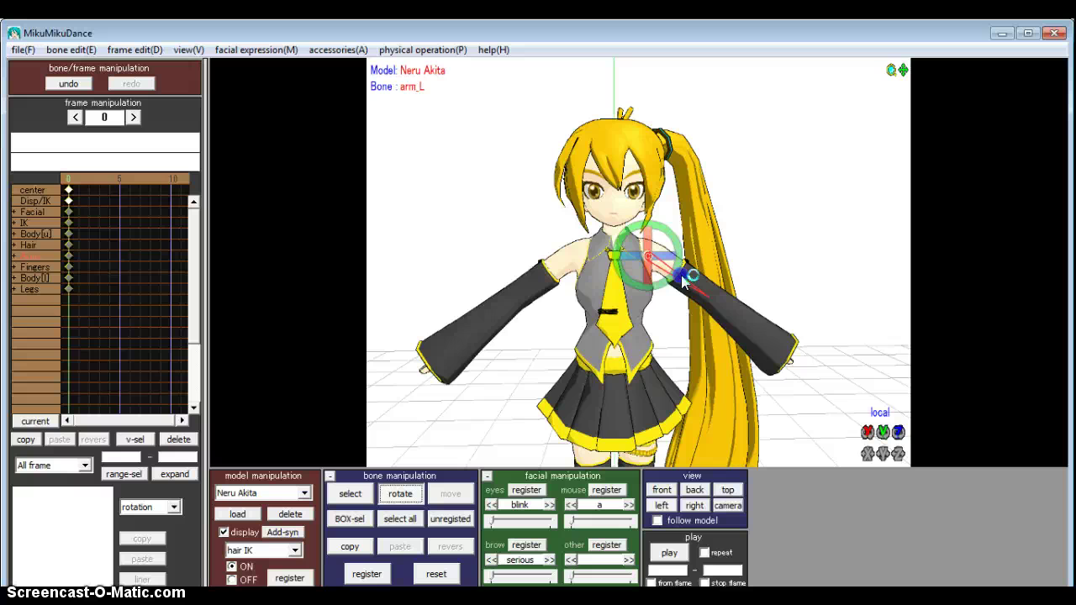
{"action": "left_click", "coordinate": [436, 577]}
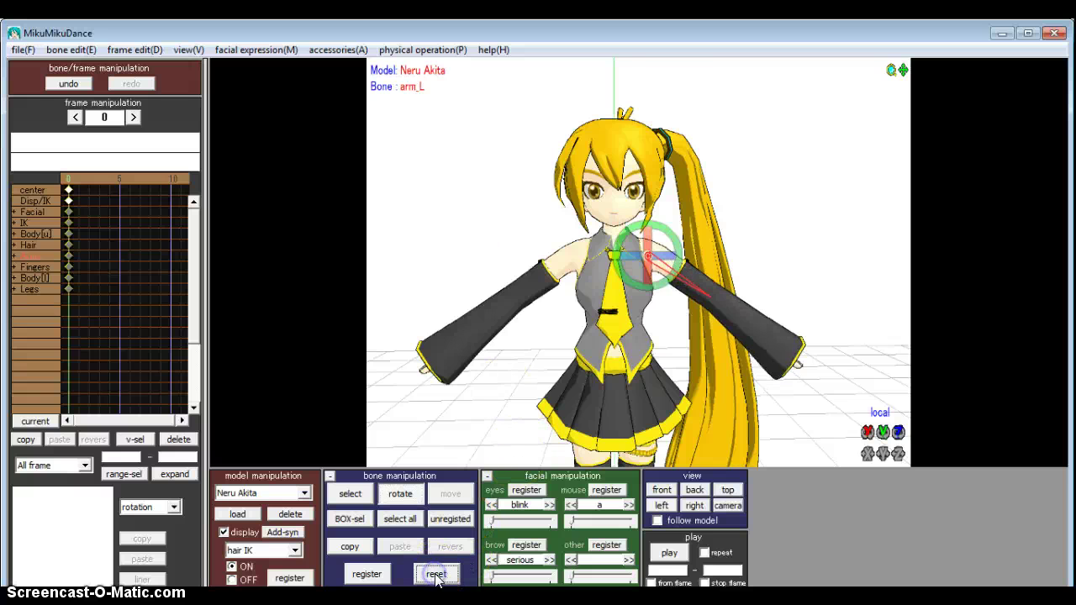
- Set the physics calculation to anytime and test it with a slight rotation of the arm_L bone
{"action": "left_click", "coordinate": [395, 47]}
{"action": "left_click", "coordinate": [416, 70]}
{"action": "mouse_move", "coordinate": [658, 257]}
{"action": "left_mouse_down"}
{"action": "mouse_move", "coordinate": [759, 260]}
{"action": "mouse_move", "coordinate": [748, 277]}
{"action": "mouse_move", "coordinate": [742, 259]}
{"action": "mouse_move", "coordinate": [677, 267]}
{"action": "mouse_move", "coordinate": [732, 267]}
{"action": "mouse_move", "coordinate": [723, 258]}
{"action": "mouse_move", "coordinate": [702, 270]}
{"action": "mouse_move", "coordinate": [666, 255]}
{"action": "left_mouse_up"}
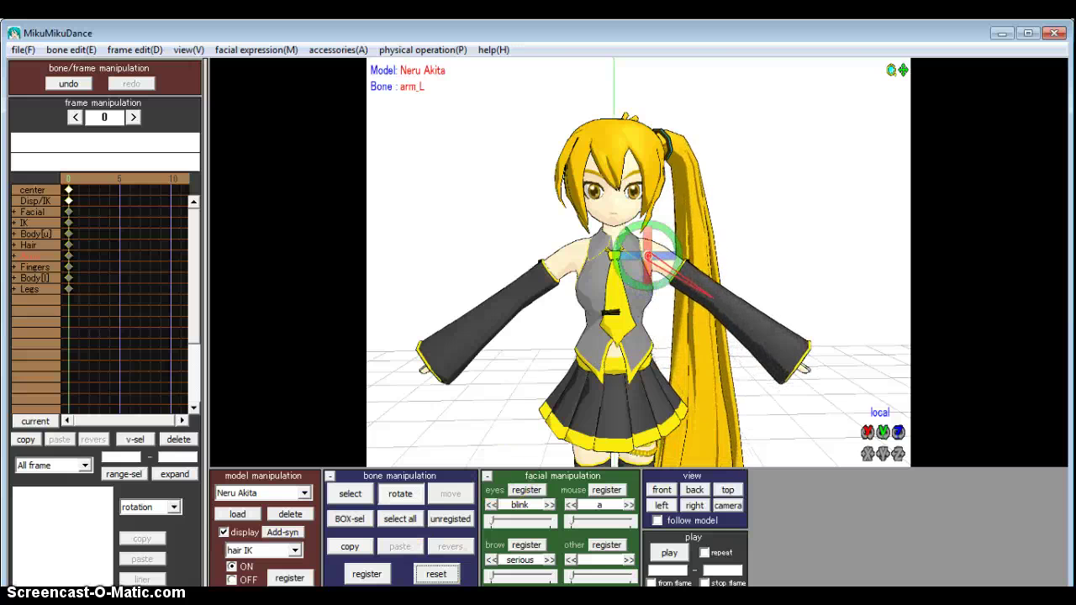
{"action": "scroll", "coordinate": [557, 400], "scroll_direction": "down", "scroll_amount": 6}
{"action": "scroll", "coordinate": [556, 399], "scroll_direction": "up", "scroll_amount": 6}
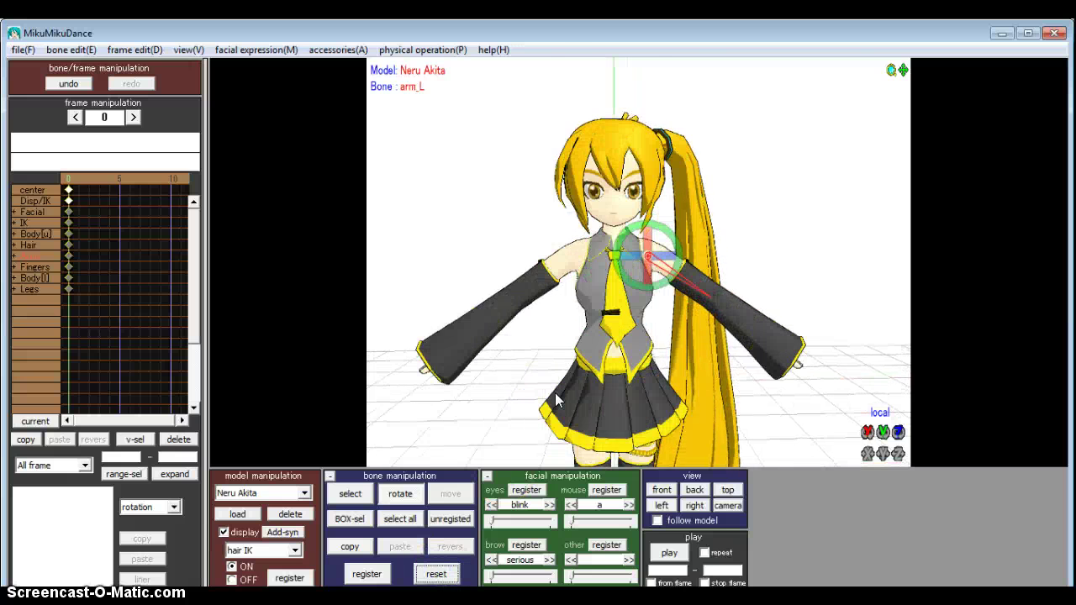
{"action": "scroll", "coordinate": [557, 396], "scroll_direction": "down", "scroll_amount": 1}
{"action": "scroll", "coordinate": [715, 125], "scroll_direction": "up", "scroll_amount": 5}
{"action": "scroll", "coordinate": [714, 211], "scroll_direction": "down", "scroll_amount": 7}
{"action": "scroll", "coordinate": [643, 317], "scroll_direction": "up", "scroll_amount": 3}
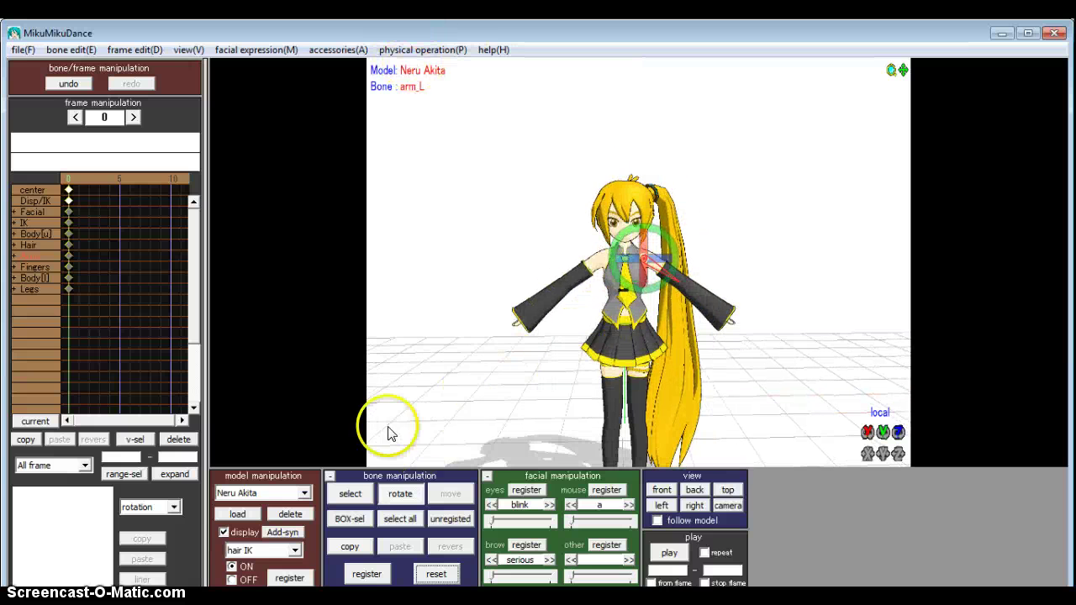
- Try rotating the upper body bone to bend the model forward and back up, and reset the bone
{"action": "left_click", "coordinate": [352, 496]}
{"action": "scroll", "coordinate": [617, 479], "scroll_direction": "down", "scroll_amount": 5}
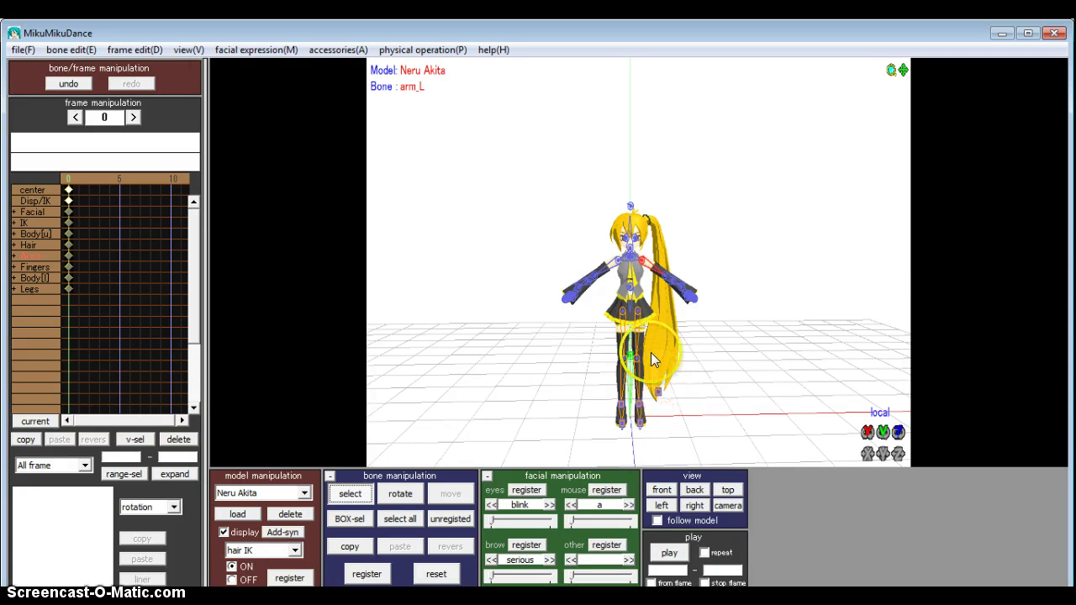
{"action": "scroll", "coordinate": [650, 353], "scroll_direction": "up", "scroll_amount": 3}
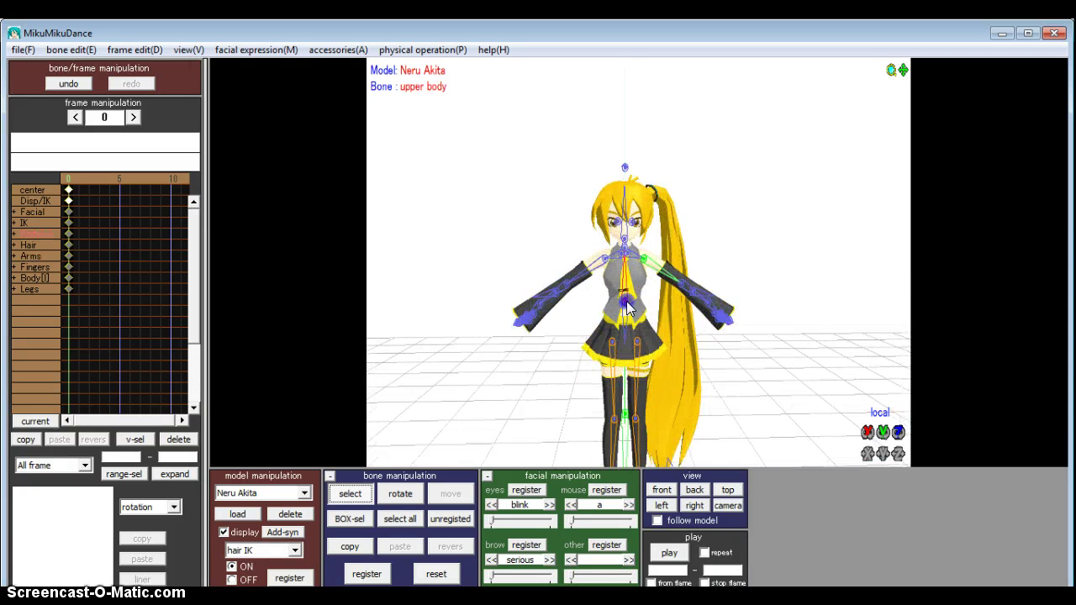
{"action": "scroll", "coordinate": [626, 306], "scroll_direction": "up", "scroll_amount": 6}
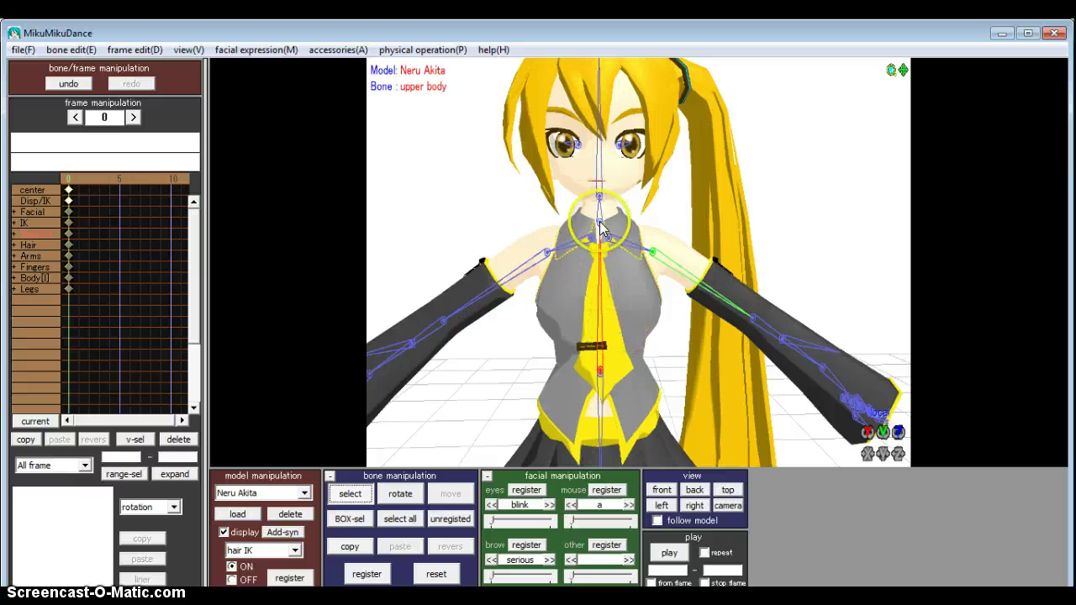
{"action": "left_click", "coordinate": [423, 494]}
{"action": "left_click_drag", "start_coordinate": [594, 377], "coordinate": [601, 439]}
{"action": "scroll", "coordinate": [629, 304], "scroll_direction": "down", "scroll_amount": 8}
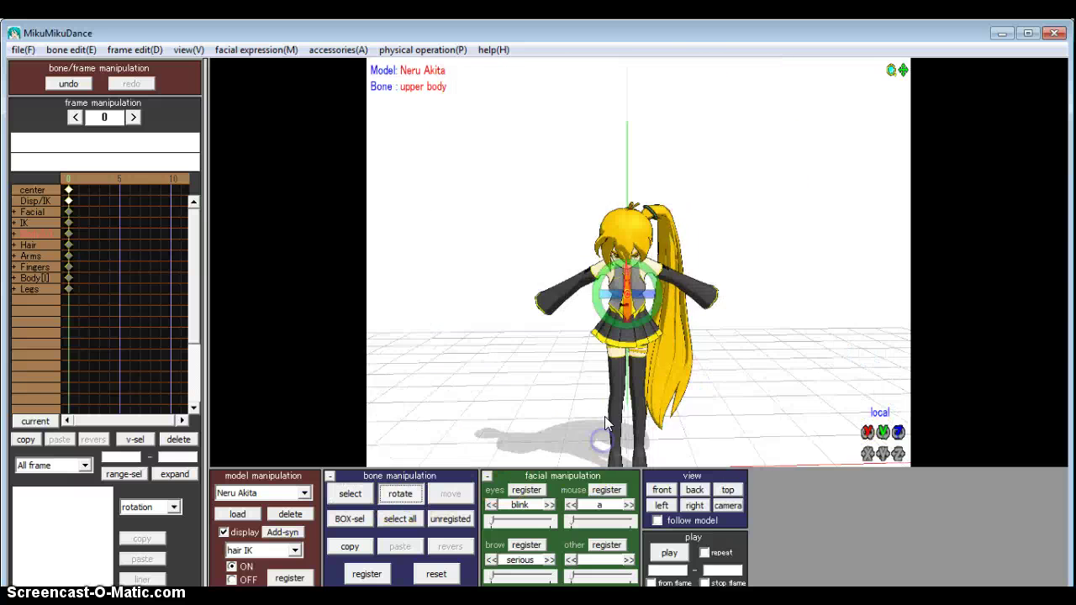
{"action": "left_click_drag", "start_coordinate": [631, 306], "coordinate": [622, 176]}
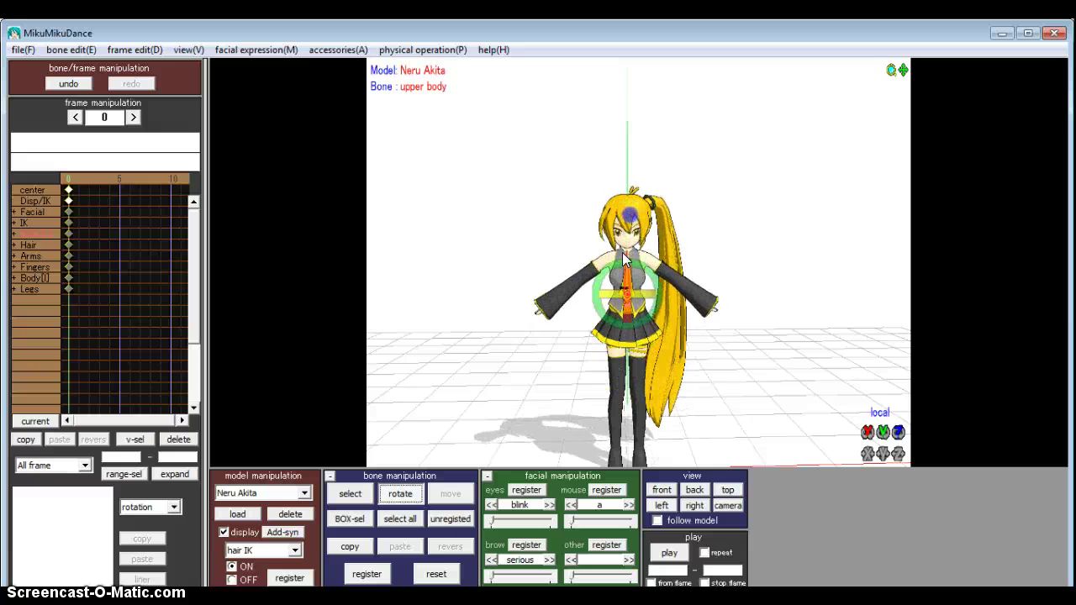
{"action": "left_click", "coordinate": [430, 574]}
- Move the sleeve_L bone up the arm to expose the model's left hand
{"action": "scroll", "coordinate": [540, 304], "scroll_direction": "up", "scroll_amount": 10}
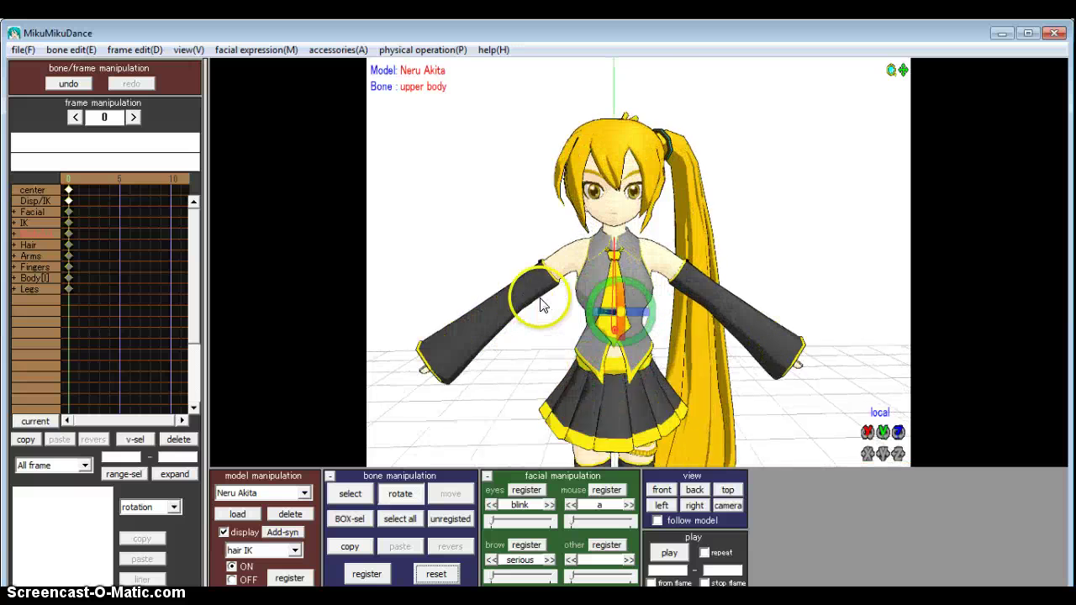
{"action": "left_click", "coordinate": [350, 493]}
{"action": "left_click", "coordinate": [649, 251]}
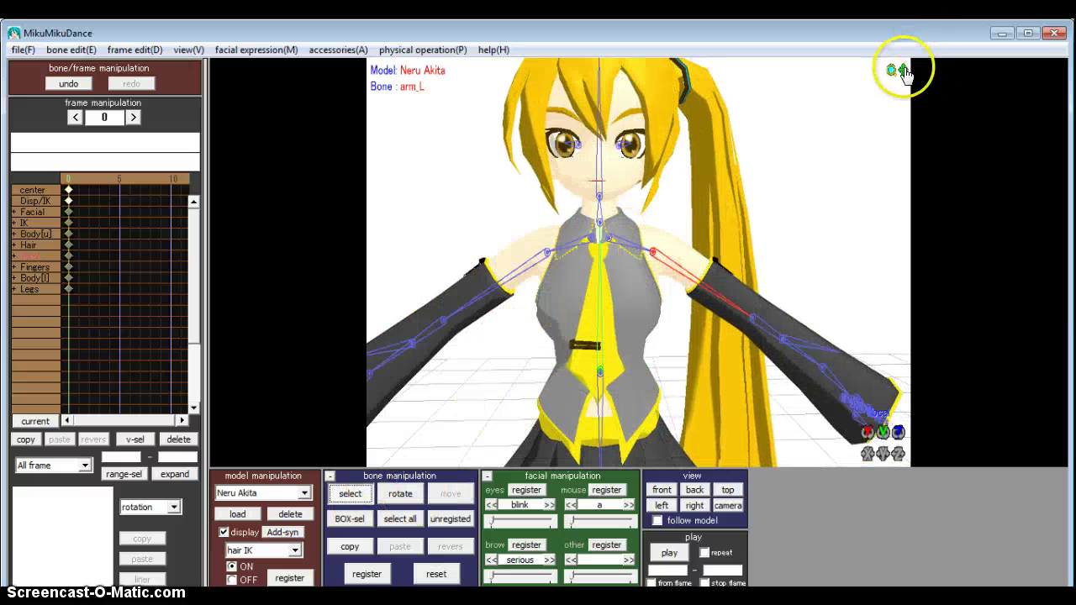
{"action": "left_click_drag", "start_coordinate": [904, 71], "coordinate": [849, 80]}
{"action": "right_click_drag", "start_coordinate": [523, 224], "coordinate": [521, 224]}
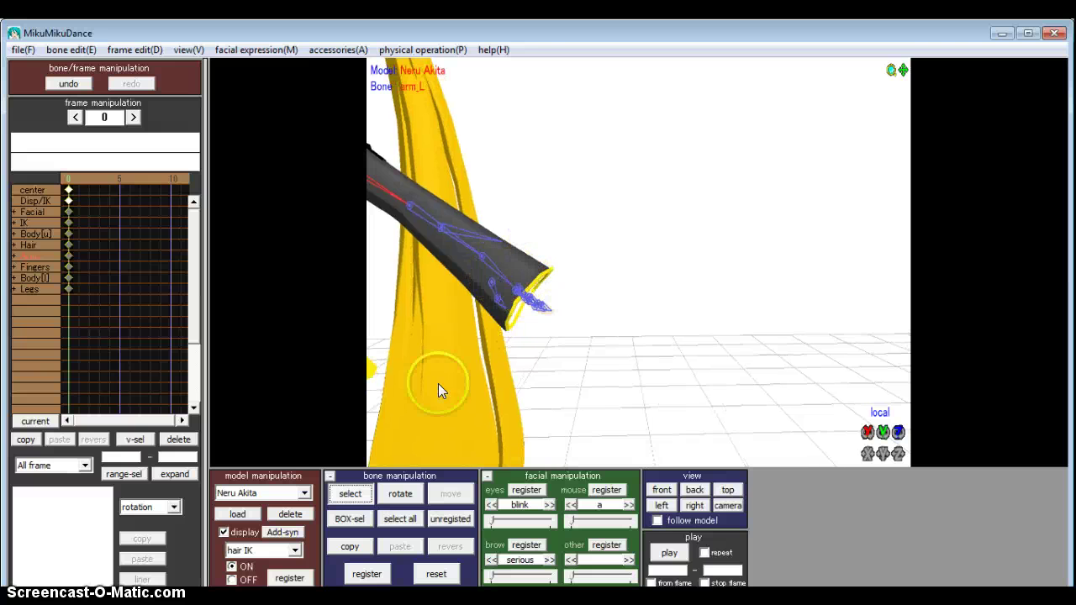
{"action": "left_click", "coordinate": [361, 493]}
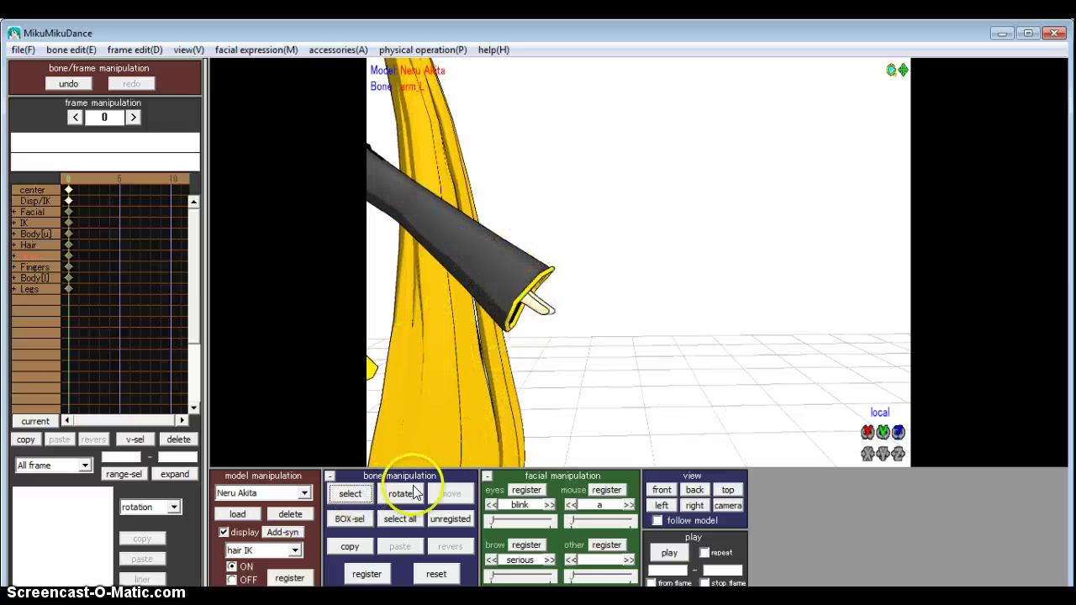
{"action": "left_click", "coordinate": [344, 496]}
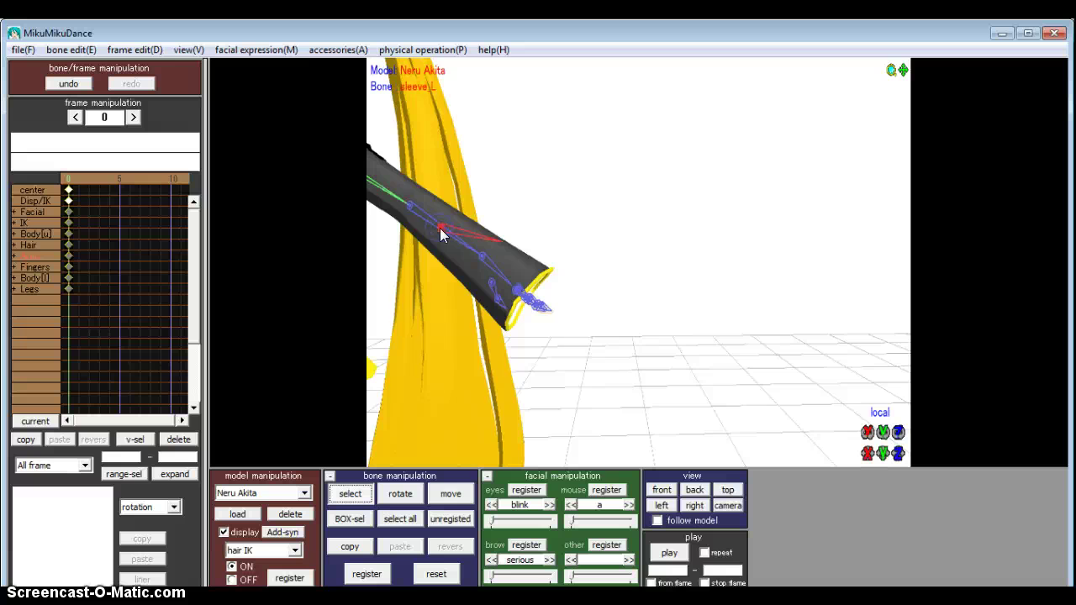
{"action": "left_click", "coordinate": [449, 492]}
{"action": "left_click", "coordinate": [449, 496]}
{"action": "left_click", "coordinate": [441, 264]}
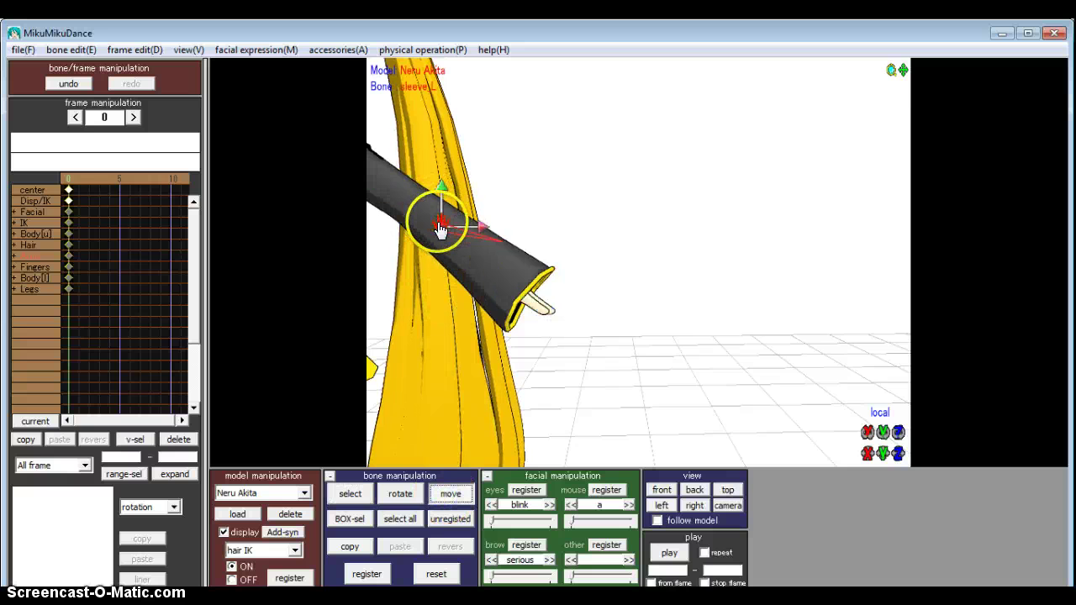
{"action": "left_click_drag", "start_coordinate": [441, 227], "coordinate": [405, 198]}
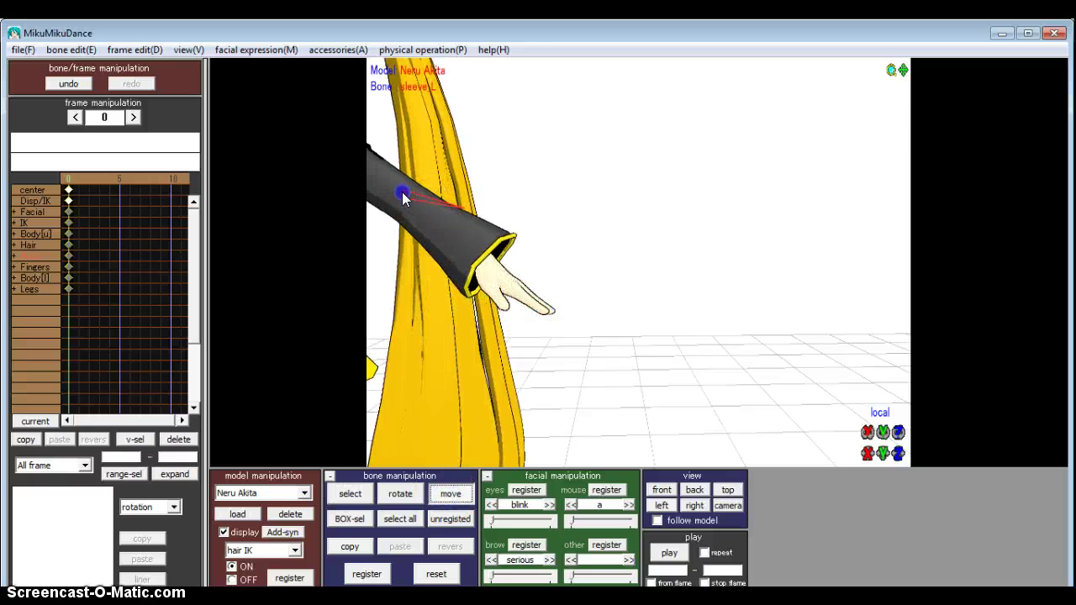
{"action": "middle_click_drag", "start_coordinate": [655, 259], "coordinate": [760, 274]}
{"action": "right_click_drag", "start_coordinate": [758, 272], "coordinate": [781, 306]}
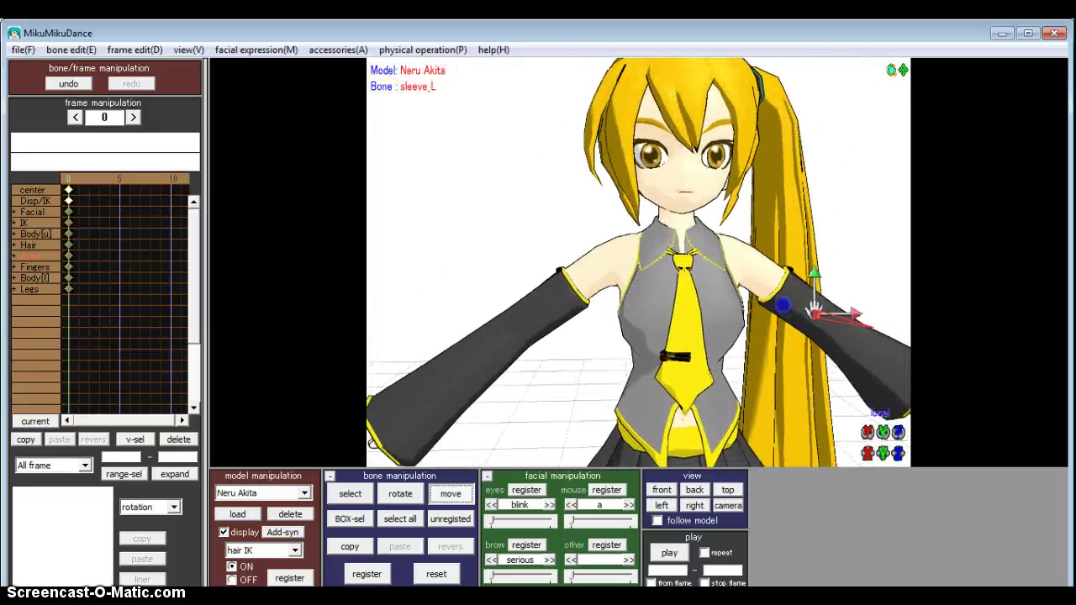
{"action": "scroll", "coordinate": [725, 209], "scroll_direction": "down", "scroll_amount": 4}
{"action": "scroll", "coordinate": [673, 177], "scroll_direction": "up", "scroll_amount": 2}
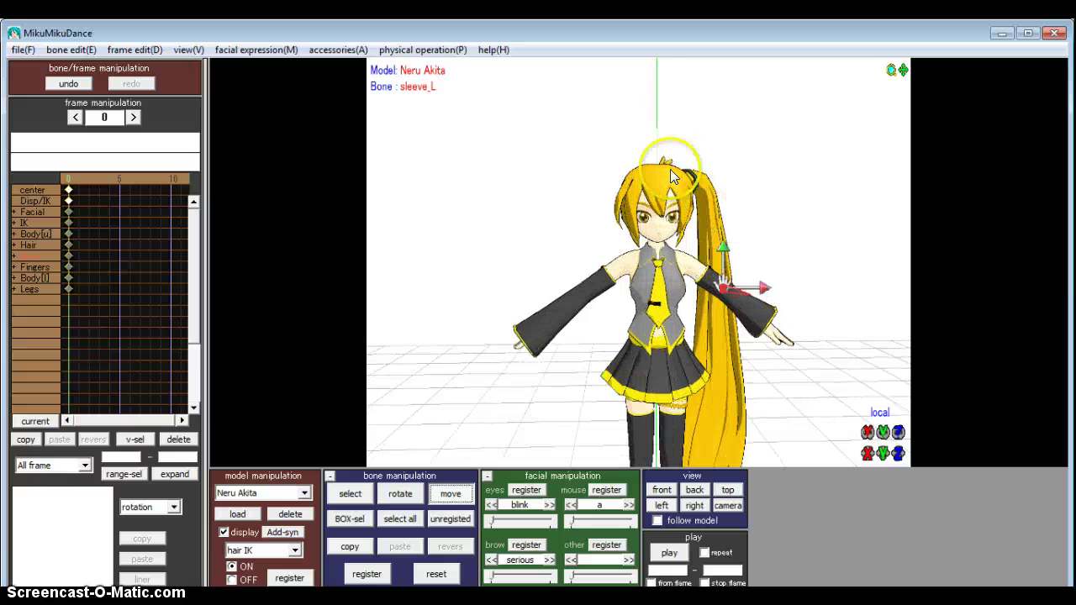
{"action": "left_click", "coordinate": [23, 51]}
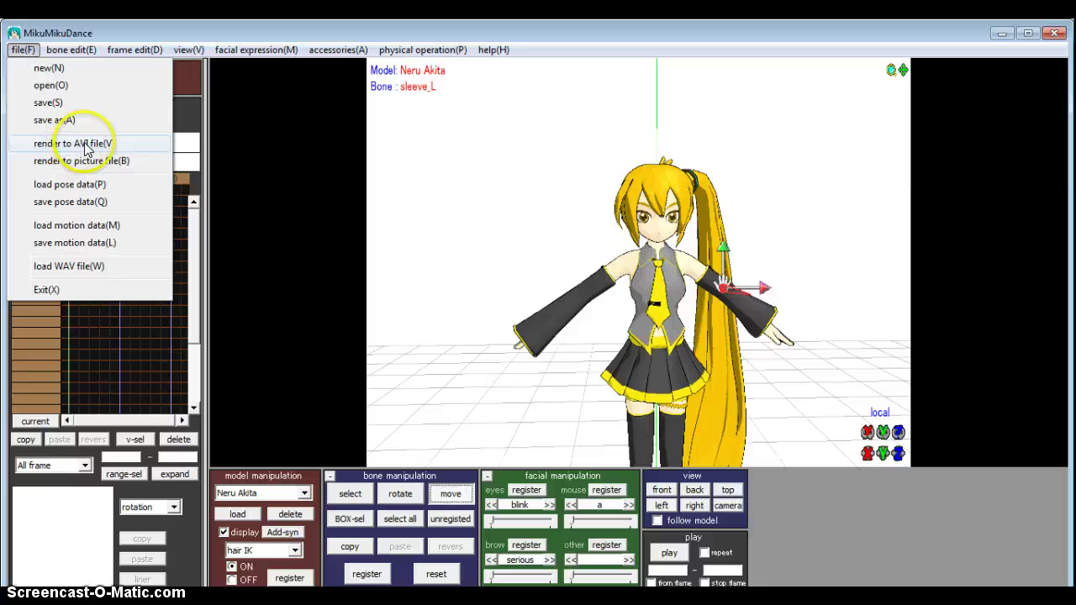
{"action": "left_click", "coordinate": [695, 137]}
{"action": "scroll", "coordinate": [738, 239], "scroll_direction": "up", "scroll_amount": 2}
{"action": "scroll", "coordinate": [734, 242], "scroll_direction": "down", "scroll_amount": 2}
{"action": "scroll", "coordinate": [736, 240], "scroll_direction": "up", "scroll_amount": 1}
{"action": "scroll", "coordinate": [771, 200], "scroll_direction": "down", "scroll_amount": 1}
{"action": "mouse_move", "coordinate": [765, 192]}
{"action": "right_mouse_down"}
{"action": "mouse_move", "coordinate": [743, 160]}
{"action": "mouse_move", "coordinate": [781, 206]}
{"action": "mouse_move", "coordinate": [759, 185]}
{"action": "mouse_move", "coordinate": [772, 194]}
{"action": "right_mouse_up"}
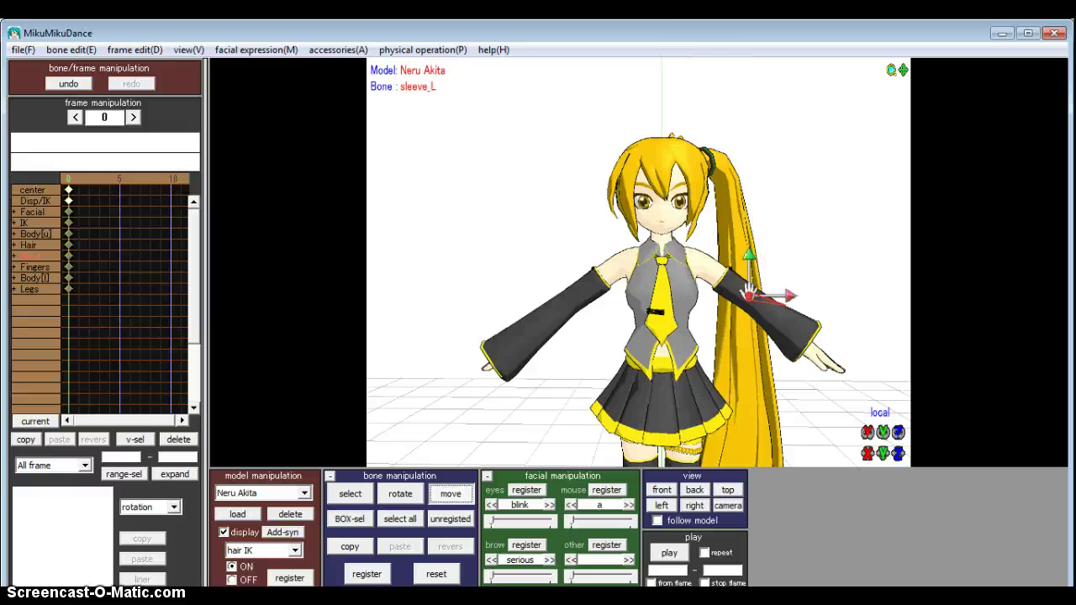
- Reset the sleeve_L bone to its default position over the hand
{"action": "mouse_move", "coordinate": [683, 142]}
{"action": "right_mouse_down"}
{"action": "mouse_move", "coordinate": [664, 168]}
{"action": "mouse_move", "coordinate": [714, 160]}
{"action": "mouse_move", "coordinate": [699, 151]}
{"action": "right_mouse_up"}
{"action": "scroll", "coordinate": [653, 289], "scroll_direction": "down", "scroll_amount": 10}
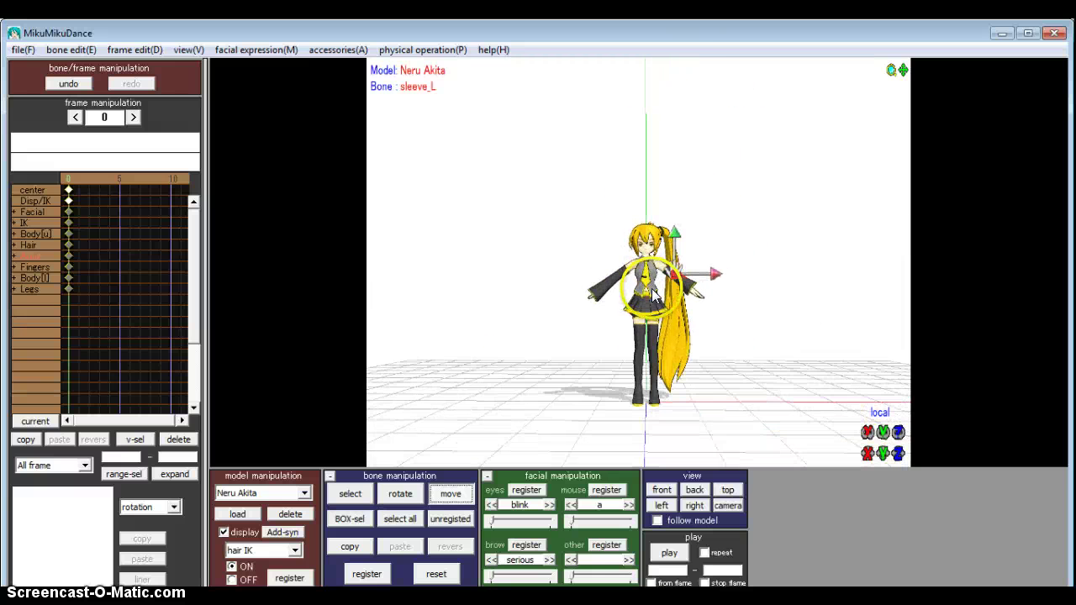
{"action": "mouse_move", "coordinate": [652, 290]}
{"action": "right_mouse_down"}
{"action": "mouse_move", "coordinate": [649, 316]}
{"action": "mouse_move", "coordinate": [654, 292]}
{"action": "right_mouse_up"}
{"action": "scroll", "coordinate": [653, 290], "scroll_direction": "up", "scroll_amount": 8}
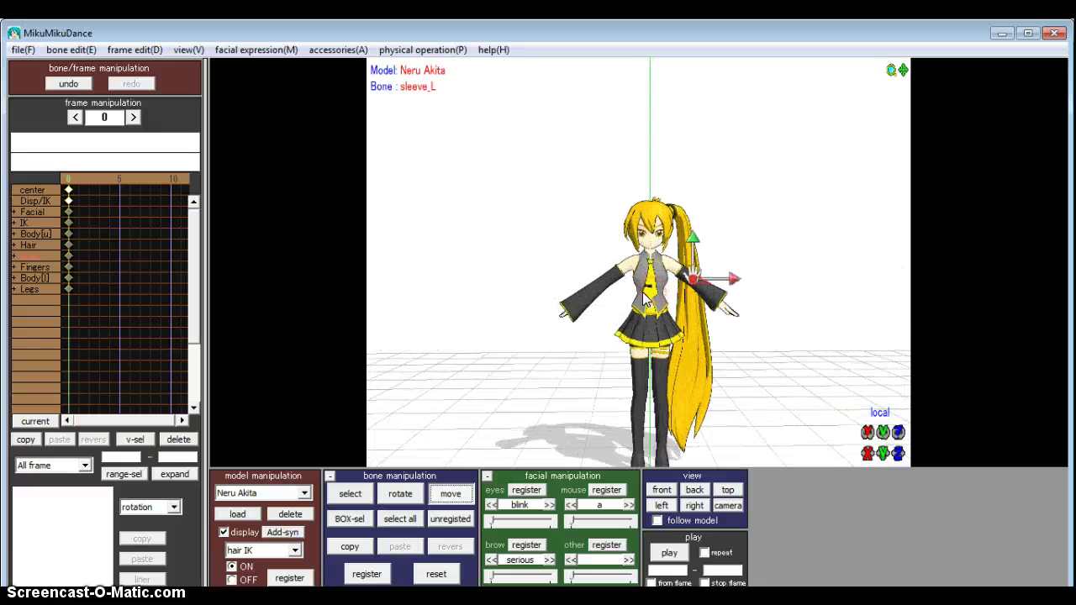
{"action": "scroll", "coordinate": [643, 292], "scroll_direction": "down", "scroll_amount": 3}
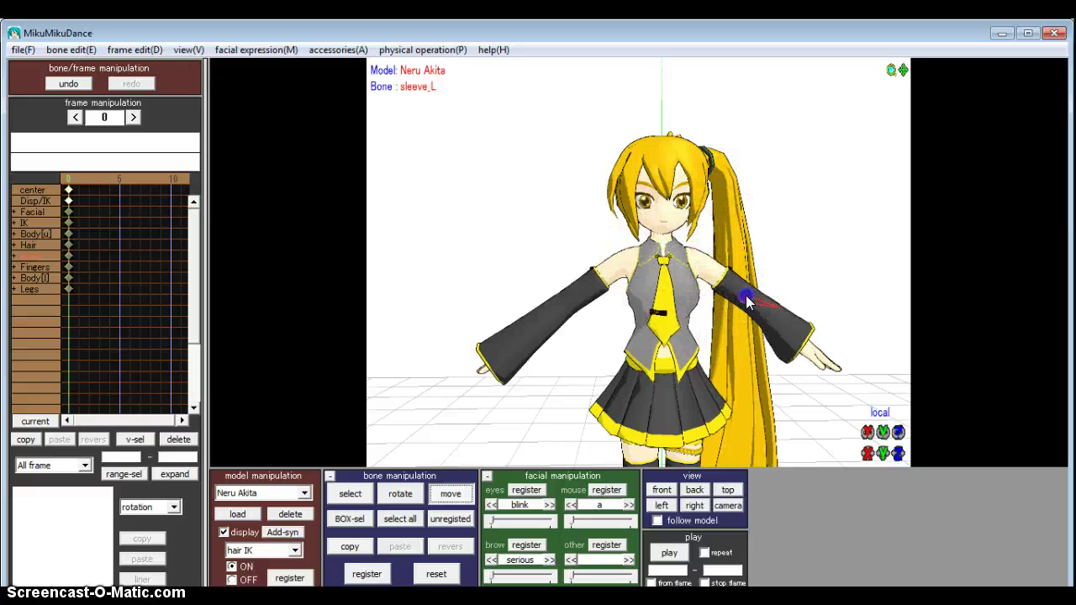
{"action": "left_click", "coordinate": [443, 580]}
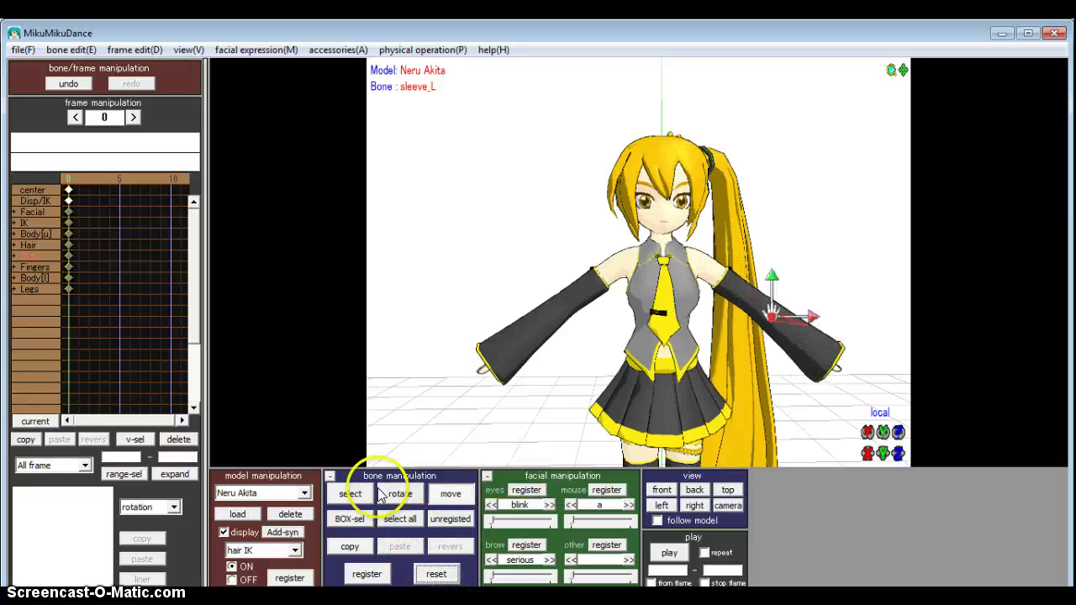
- Try moving the center bone down to make the model crouch, and reset the bone
{"action": "left_click", "coordinate": [350, 496]}
{"action": "scroll", "coordinate": [679, 376], "scroll_direction": "down", "scroll_amount": 3}
{"action": "scroll", "coordinate": [676, 370], "scroll_direction": "up", "scroll_amount": 2}
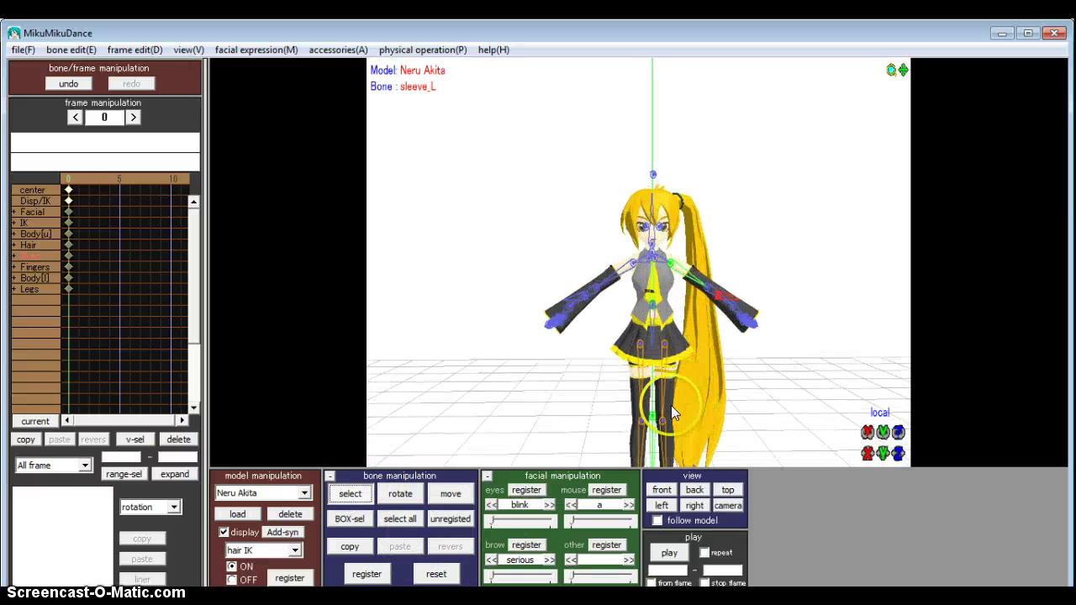
{"action": "left_click", "coordinate": [649, 412]}
{"action": "left_click", "coordinate": [467, 496]}
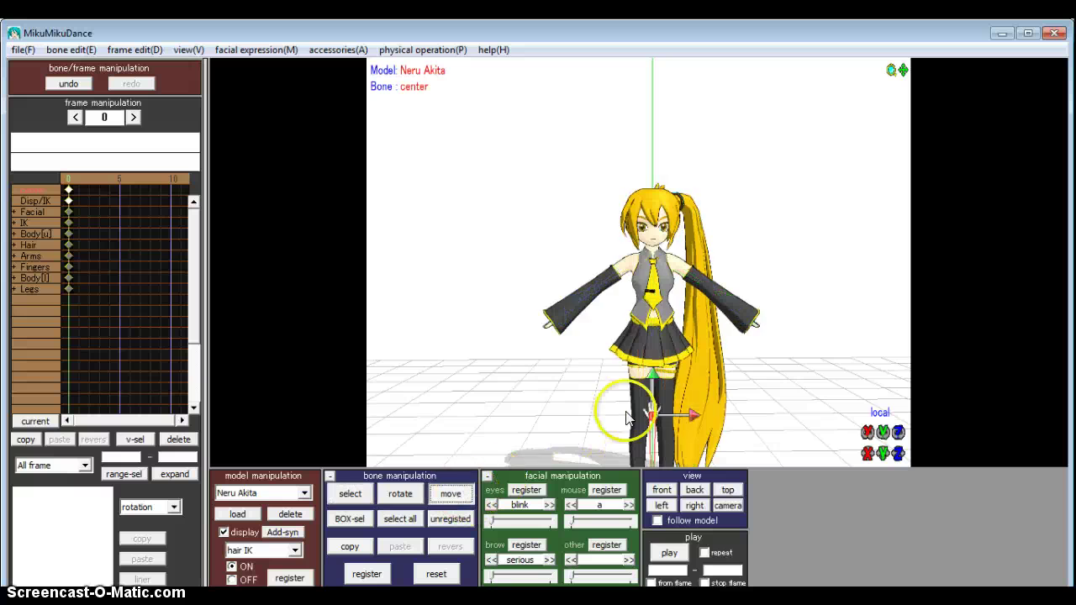
{"action": "scroll", "coordinate": [655, 416], "scroll_direction": "down", "scroll_amount": 3}
{"action": "left_click_drag", "start_coordinate": [648, 358], "coordinate": [651, 391]}
{"action": "left_click", "coordinate": [445, 574]}
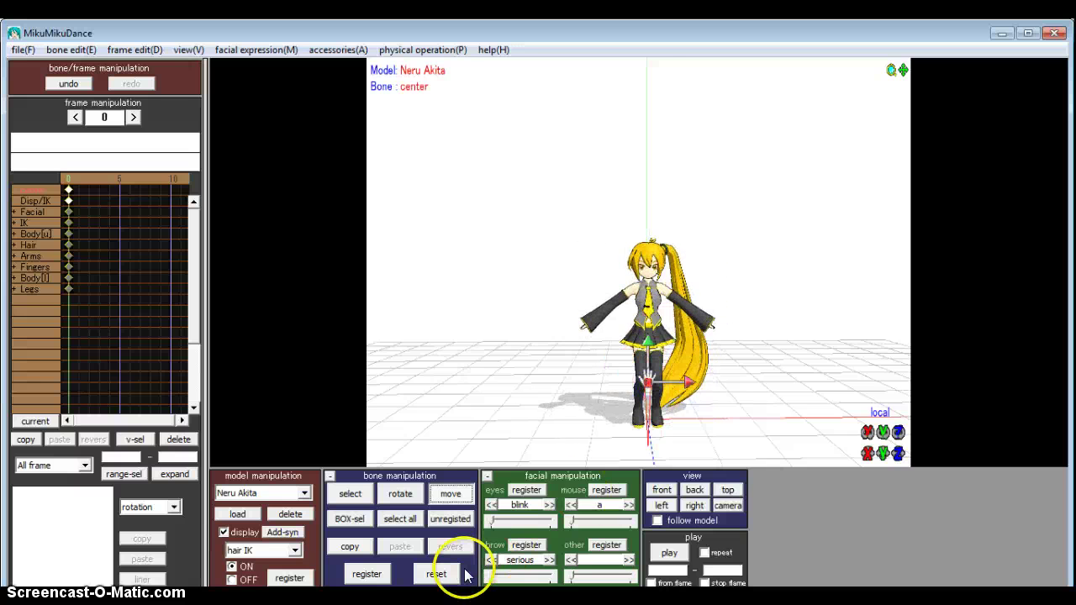
- Try moving the center bone sideways and upward, resetting the bone each time
{"action": "left_click", "coordinate": [665, 328]}
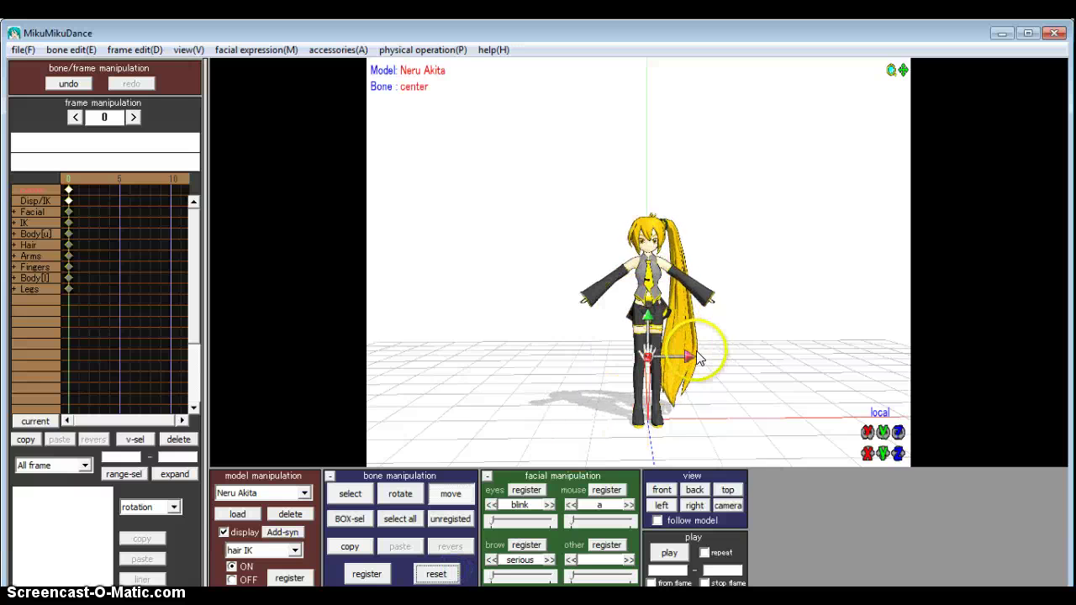
{"action": "left_click_drag", "start_coordinate": [690, 361], "coordinate": [694, 396]}
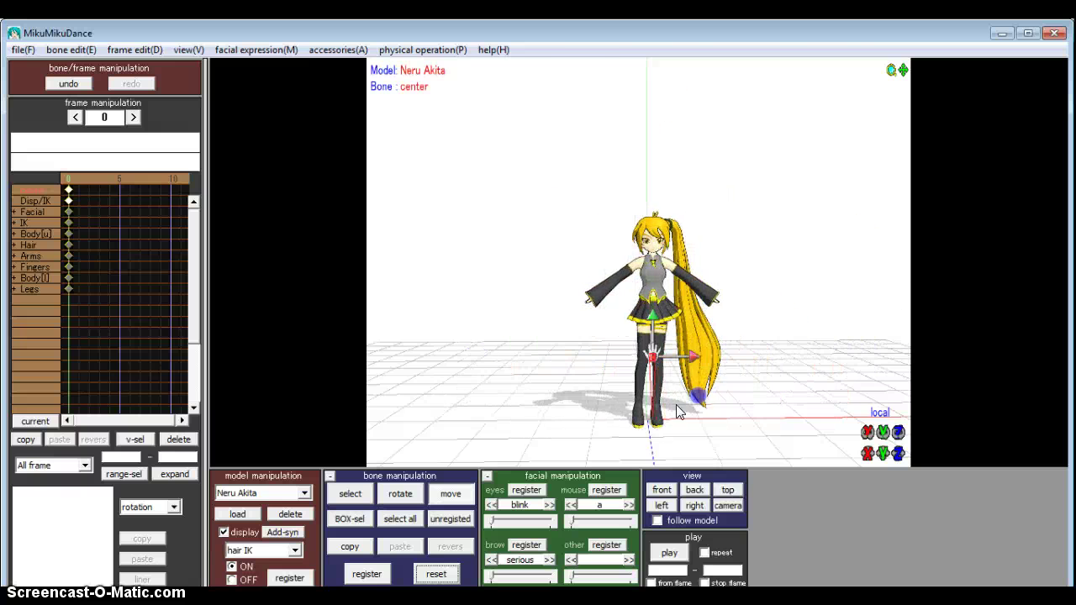
{"action": "left_click", "coordinate": [439, 581]}
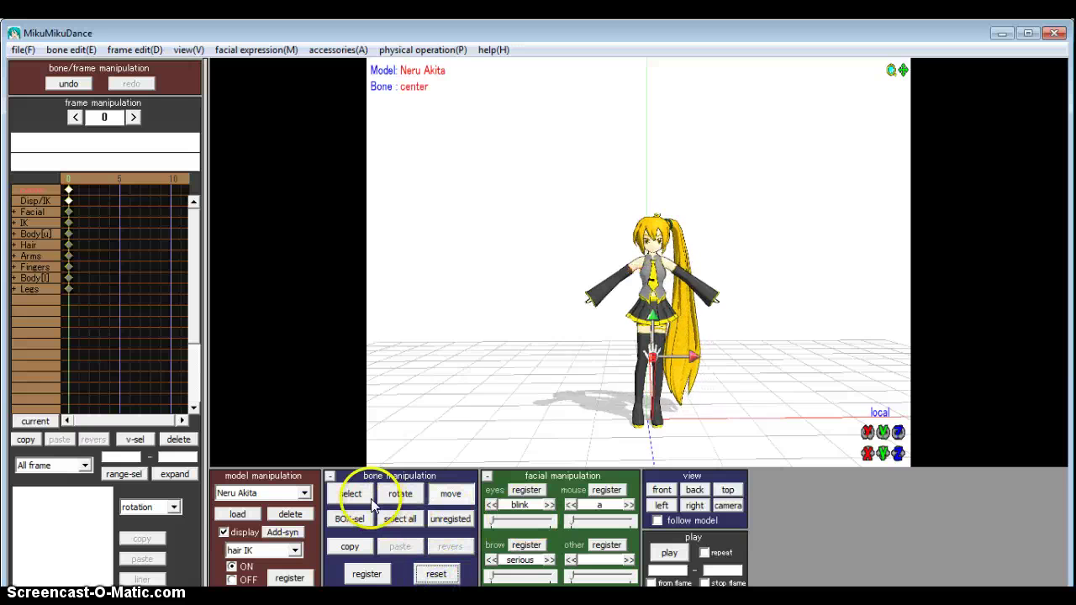
{"action": "left_click_drag", "start_coordinate": [657, 325], "coordinate": [654, 206]}
{"action": "left_click", "coordinate": [446, 575]}
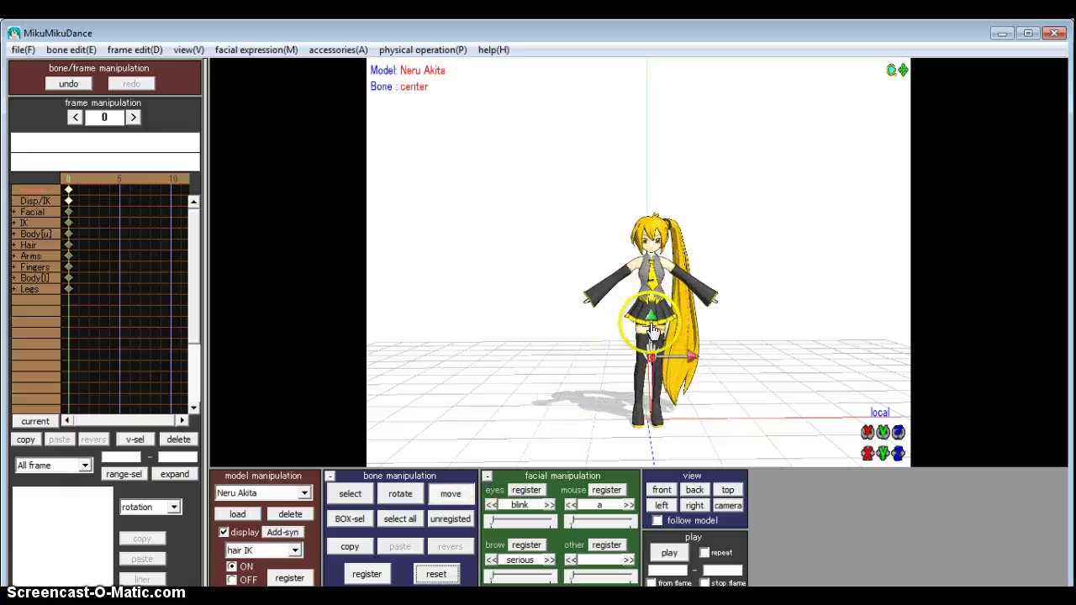
- Try nudging the center bone slightly up and down to shift the model's stance, and reset the bone
{"action": "mouse_move", "coordinate": [651, 319]}
{"action": "left_mouse_down"}
{"action": "mouse_move", "coordinate": [656, 283]}
{"action": "mouse_move", "coordinate": [679, 328]}
{"action": "mouse_move", "coordinate": [681, 464]}
{"action": "mouse_move", "coordinate": [685, 433]}
{"action": "mouse_move", "coordinate": [669, 390]}
{"action": "mouse_move", "coordinate": [653, 416]}
{"action": "mouse_move", "coordinate": [656, 283]}
{"action": "mouse_move", "coordinate": [655, 320]}
{"action": "left_mouse_up"}
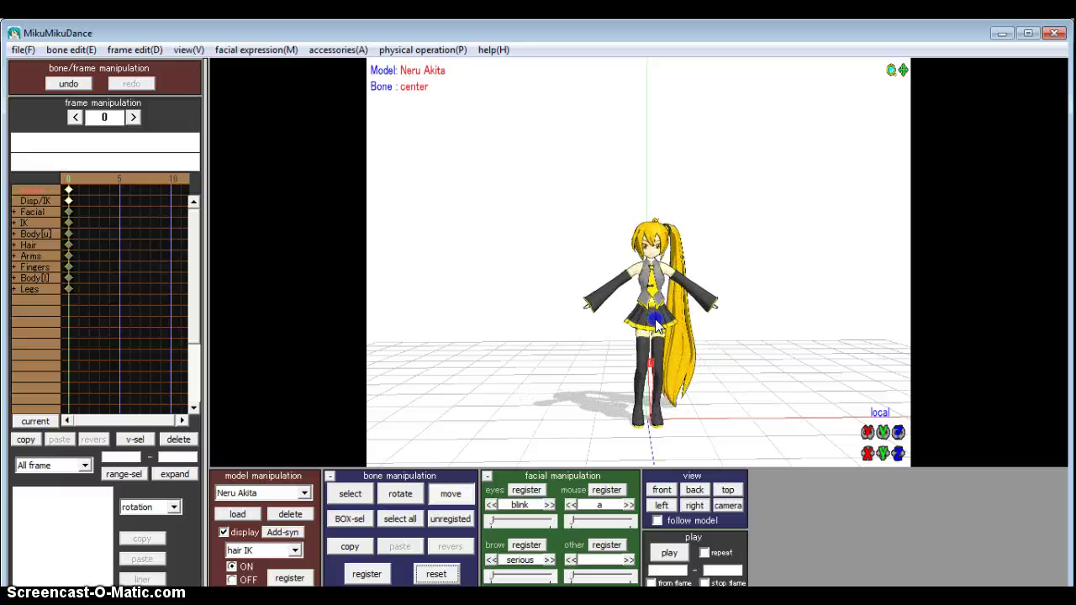
{"action": "scroll", "coordinate": [659, 336], "scroll_direction": "up", "scroll_amount": 5}
{"action": "scroll", "coordinate": [659, 337], "scroll_direction": "down", "scroll_amount": 2}
{"action": "scroll", "coordinate": [659, 342], "scroll_direction": "down", "scroll_amount": 2}
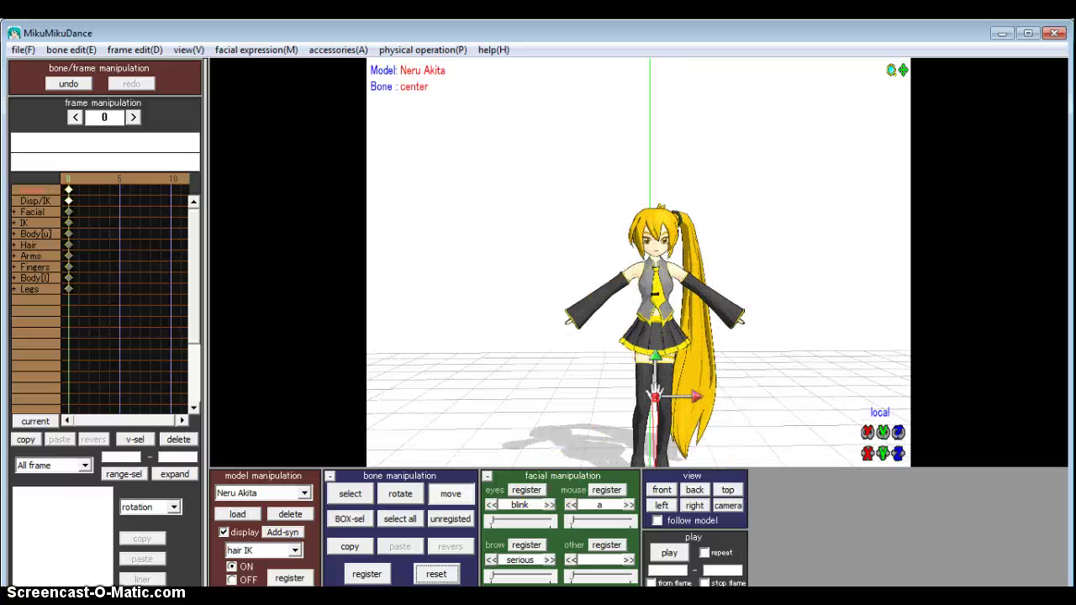
{"action": "left_click", "coordinate": [447, 576]}
- Load the Len_Kagamine.pmd model into the scene
{"action": "left_click", "coordinate": [238, 514]}
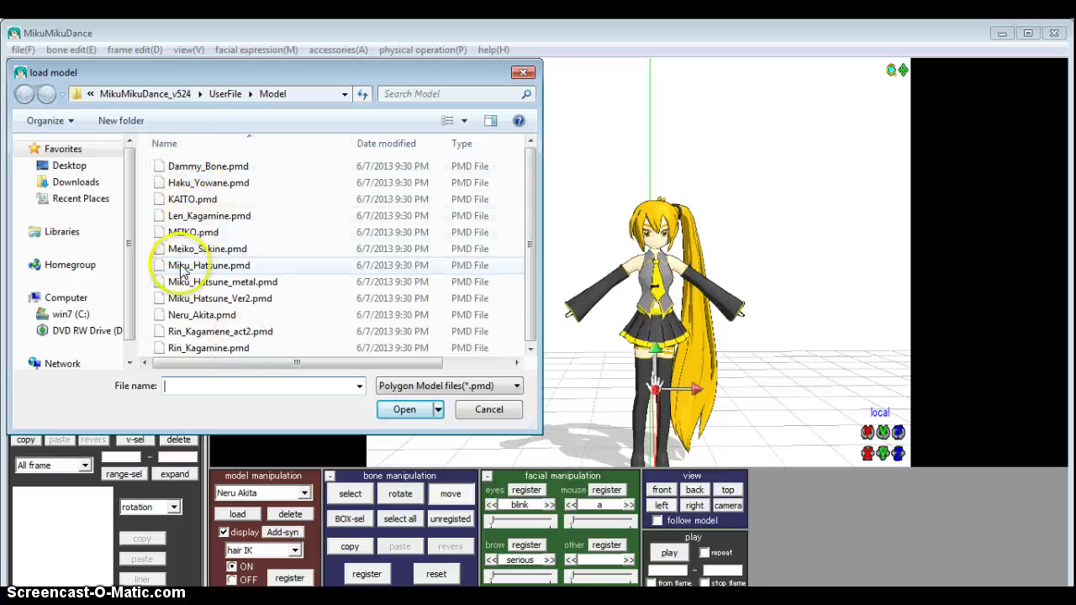
{"action": "left_click", "coordinate": [206, 216]}
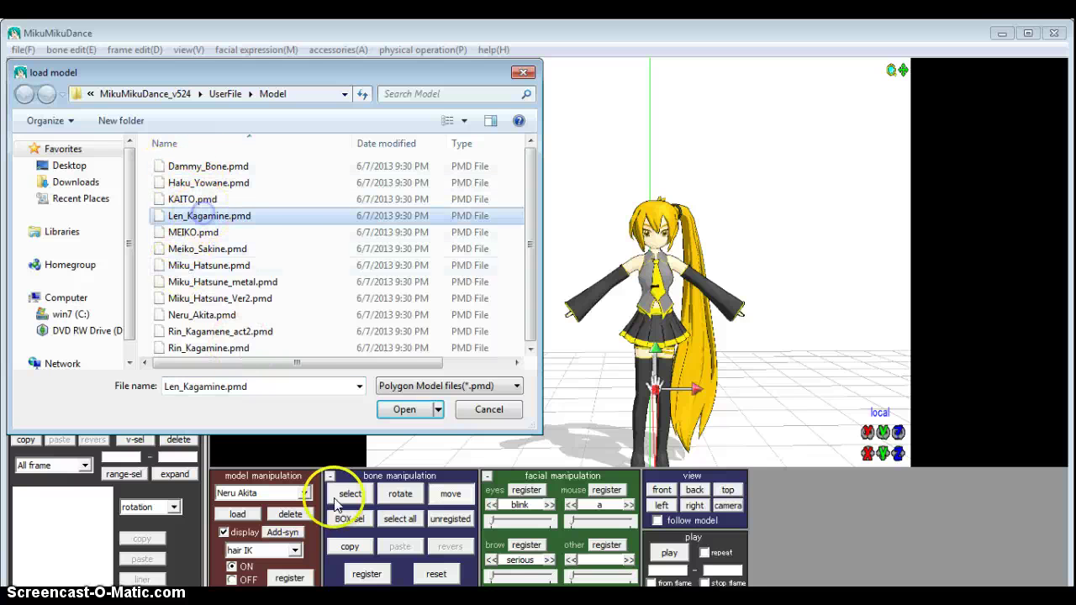
{"action": "left_click", "coordinate": [401, 409]}
{"action": "left_click", "coordinate": [626, 389]}
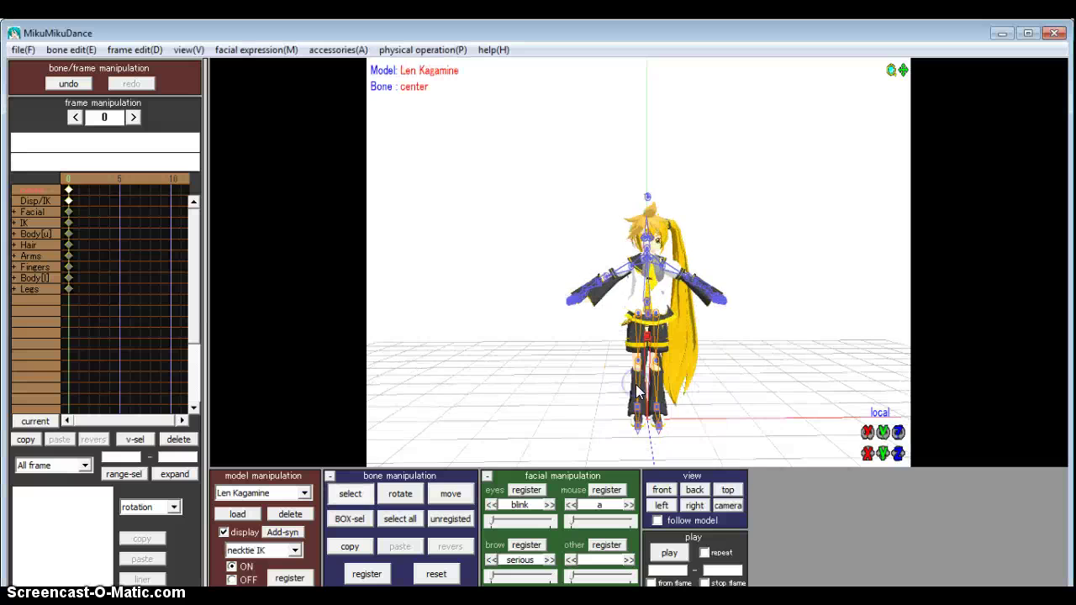
{"action": "scroll", "coordinate": [650, 334], "scroll_direction": "up", "scroll_amount": 3}
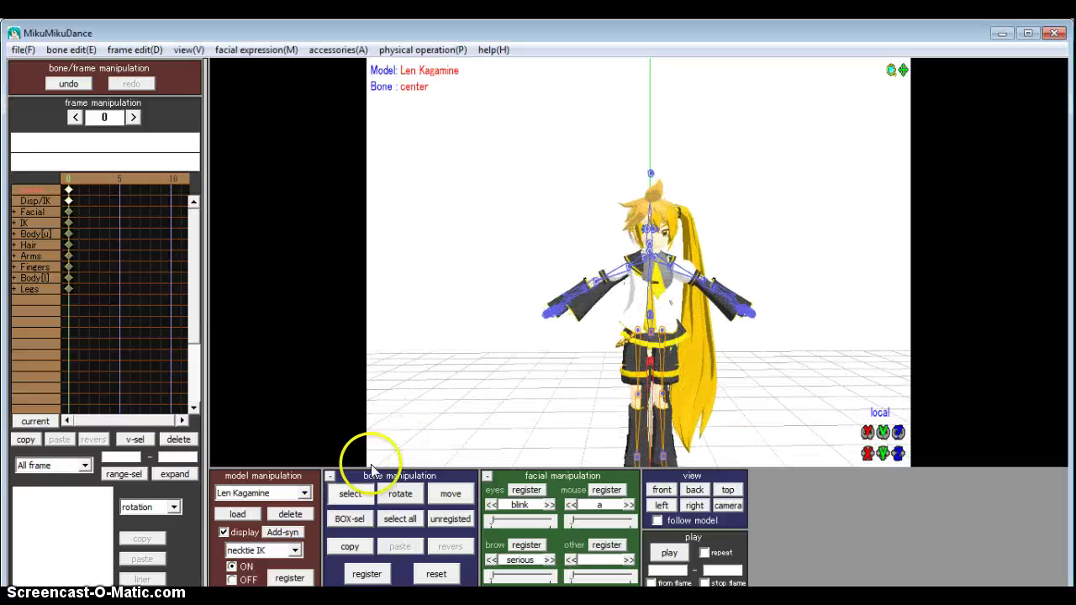
- Make Neru Akita the active model for manipulation
{"action": "left_click", "coordinate": [303, 493]}
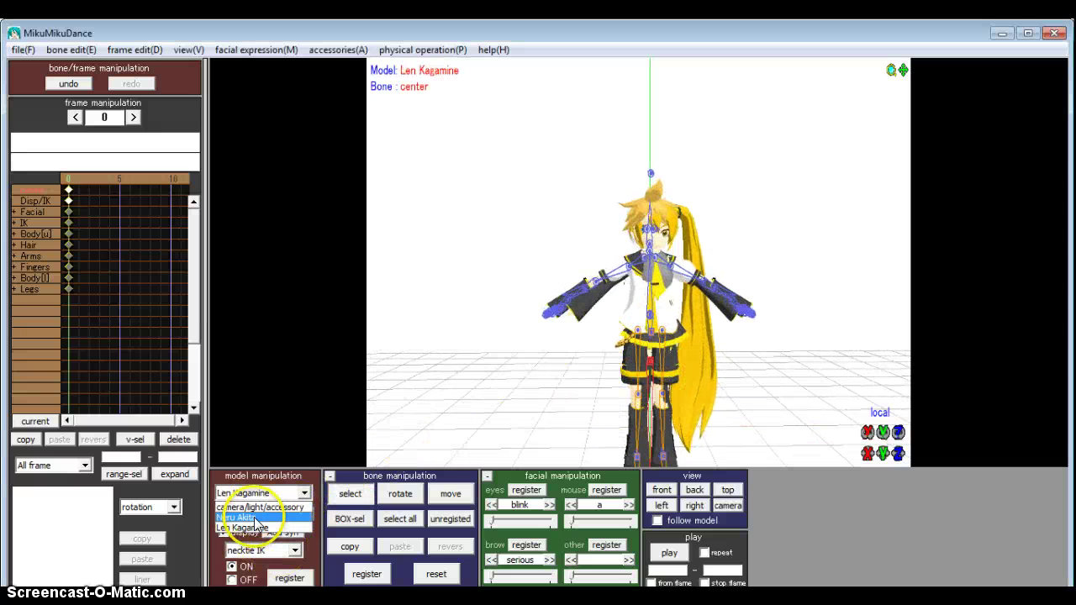
{"action": "left_click", "coordinate": [280, 460]}
{"action": "left_click", "coordinate": [304, 495]}
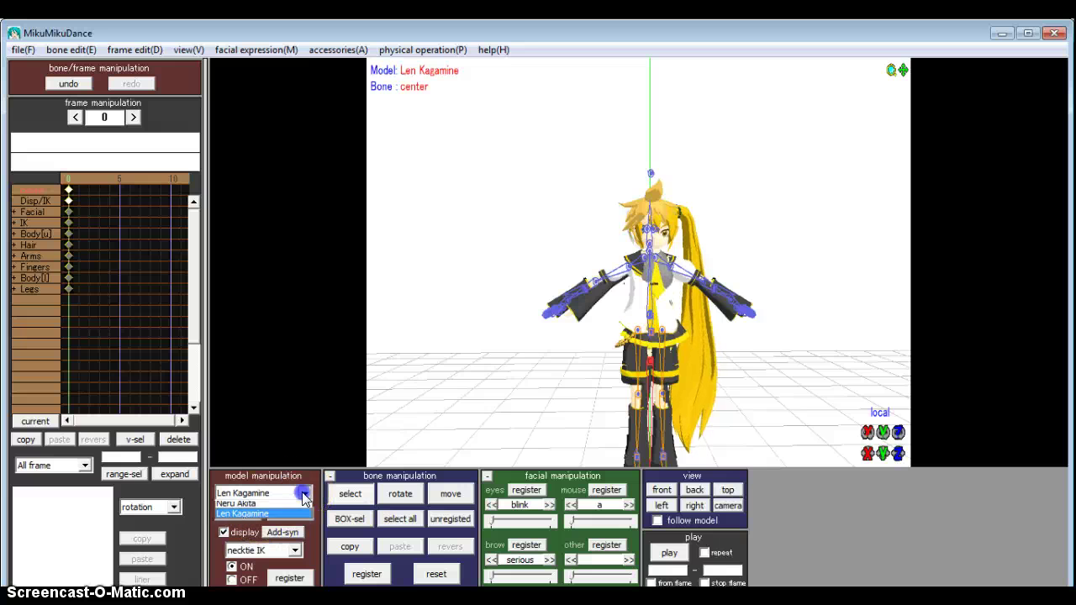
{"action": "left_click", "coordinate": [252, 514]}
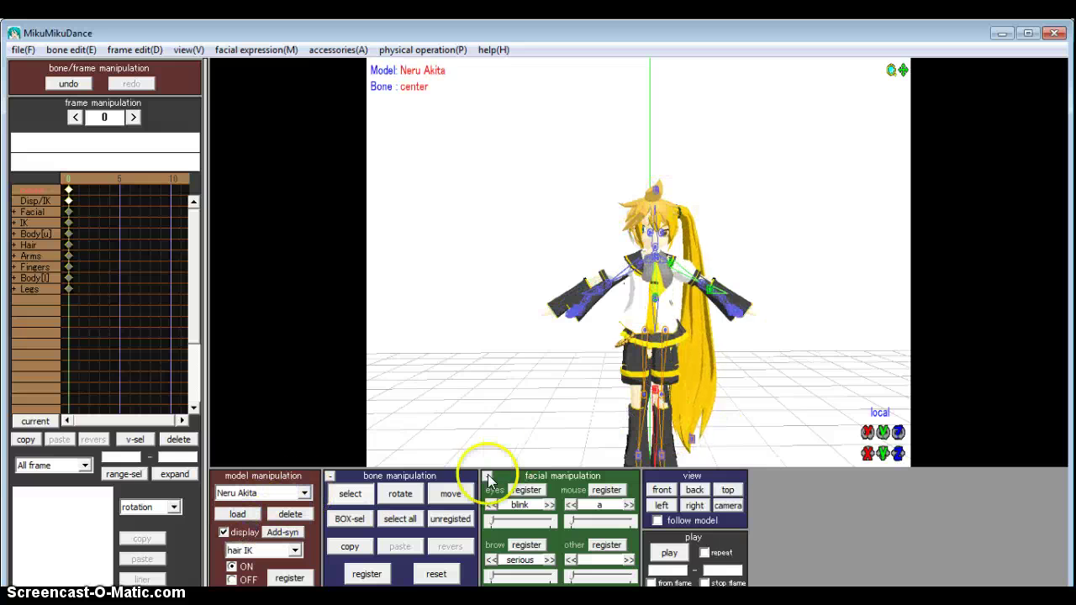
- Move Neru Akita's center bone sideways so the model stands beside Len Kagamine
{"action": "left_click", "coordinate": [450, 494]}
{"action": "left_click_drag", "start_coordinate": [636, 393], "coordinate": [460, 387]}
{"action": "left_click", "coordinate": [705, 248]}
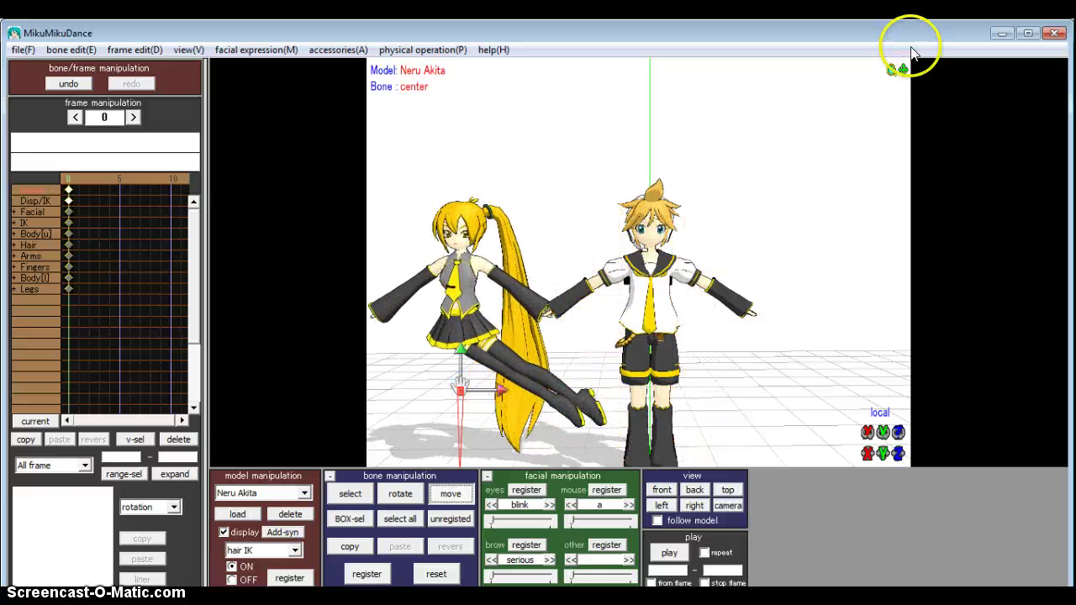
{"action": "middle_click_drag", "start_coordinate": [642, 265], "coordinate": [841, 215]}
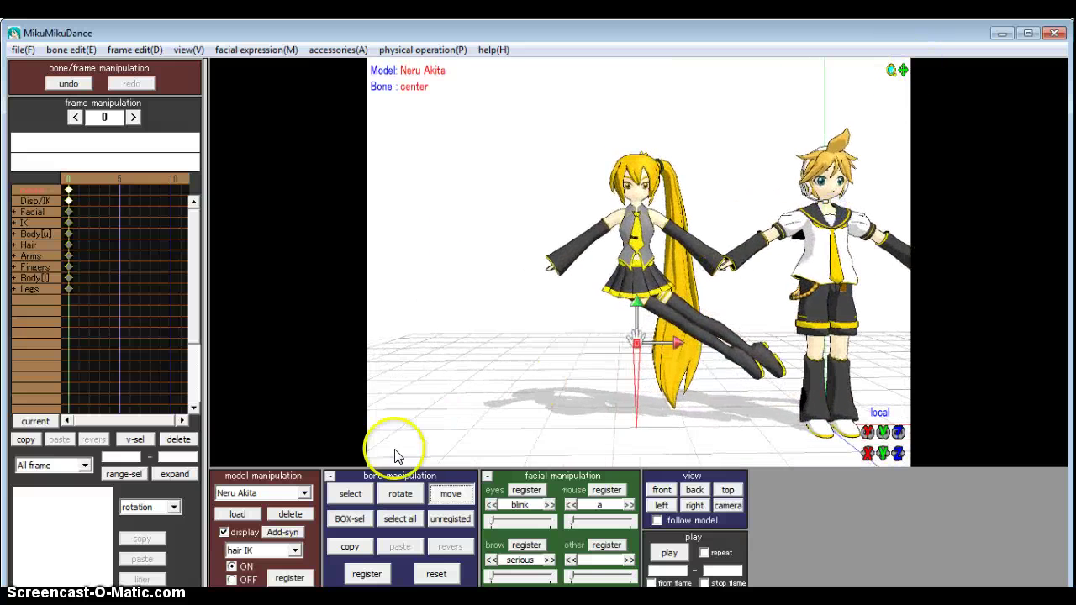
- Move Neru Akita's leg IK_R bone back under the body and reset the bone
{"action": "left_click", "coordinate": [349, 500]}
{"action": "scroll", "coordinate": [828, 392], "scroll_direction": "down", "scroll_amount": 2}
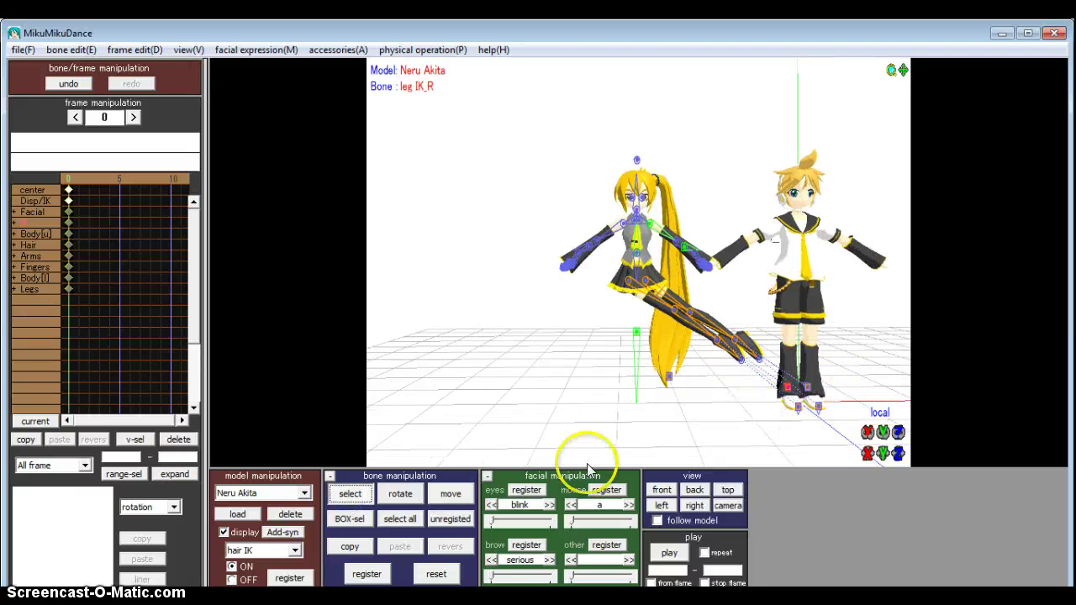
{"action": "left_click", "coordinate": [444, 495]}
{"action": "left_click_drag", "start_coordinate": [783, 390], "coordinate": [773, 395]}
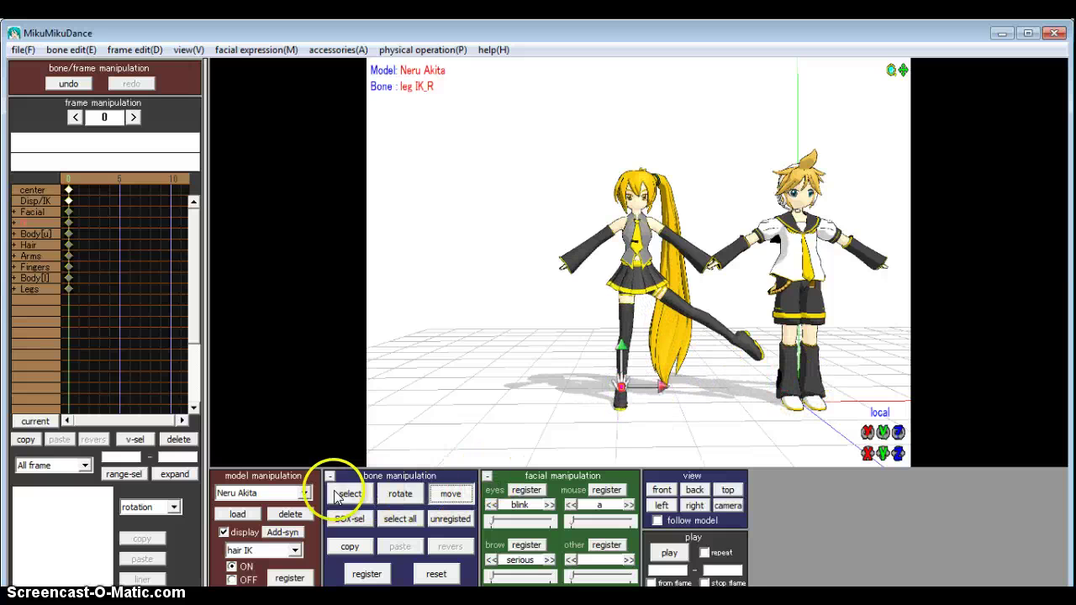
{"action": "left_click", "coordinate": [439, 575]}
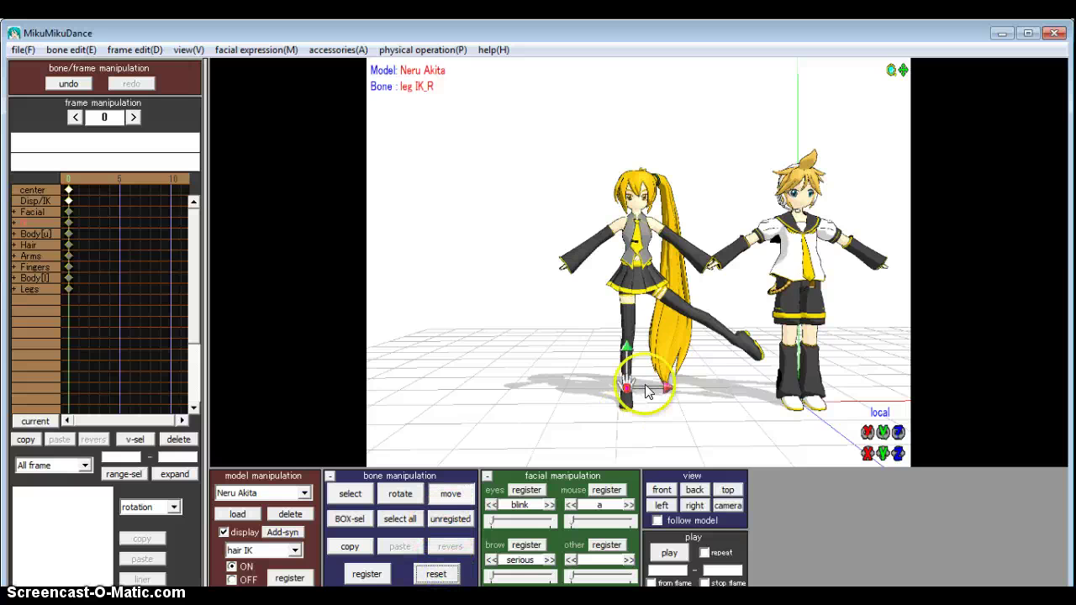
- Reset Neru Akita's leg IK_L bone to bring the trailing leg back under the body
{"action": "left_click", "coordinate": [346, 496]}
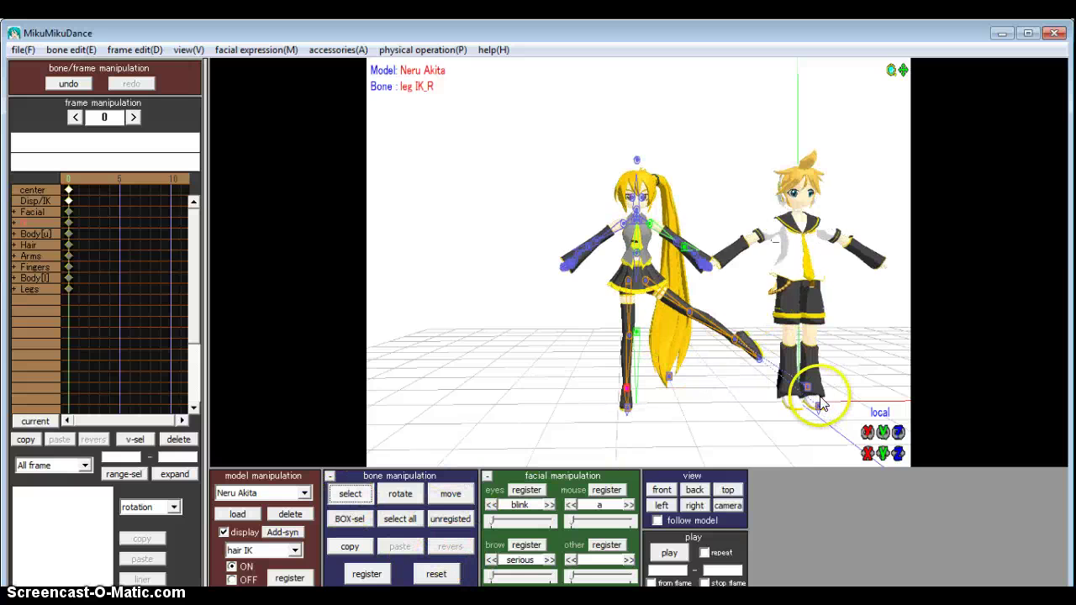
{"action": "left_click", "coordinate": [449, 576]}
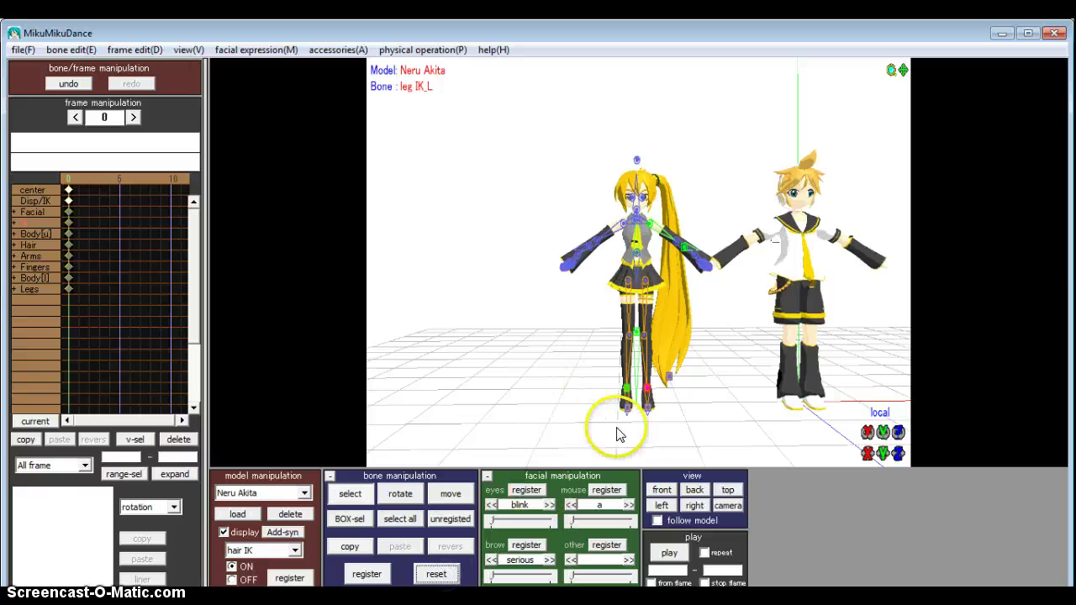
{"action": "left_click", "coordinate": [357, 496]}
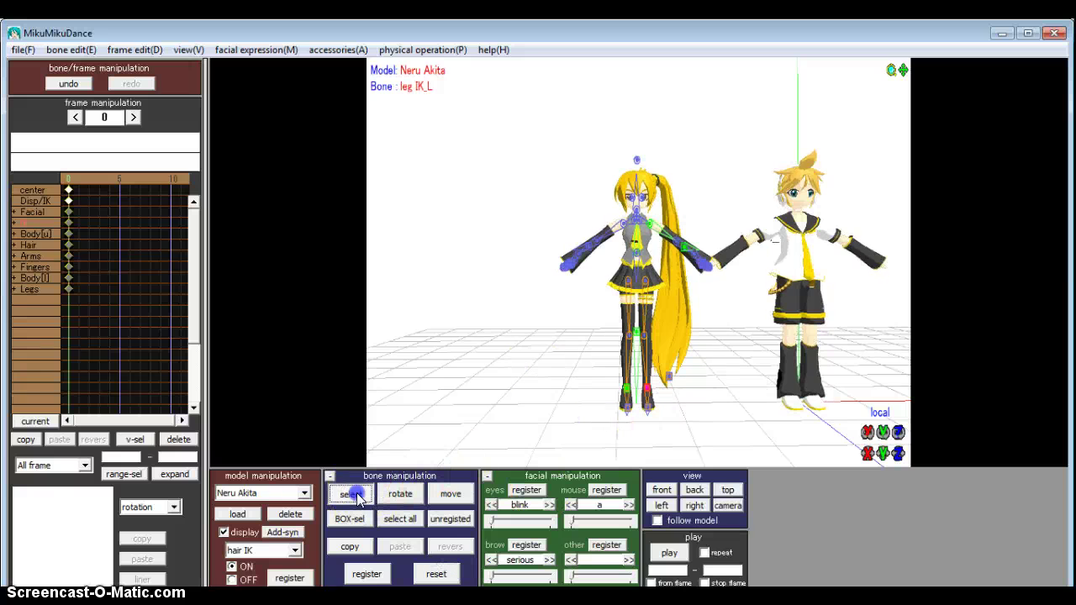
{"action": "left_click", "coordinate": [357, 496]}
- Examine the two models standing side by side from closer and farther distances
{"action": "scroll", "coordinate": [725, 246], "scroll_direction": "up", "scroll_amount": 10}
{"action": "scroll", "coordinate": [727, 248], "scroll_direction": "down", "scroll_amount": 3}
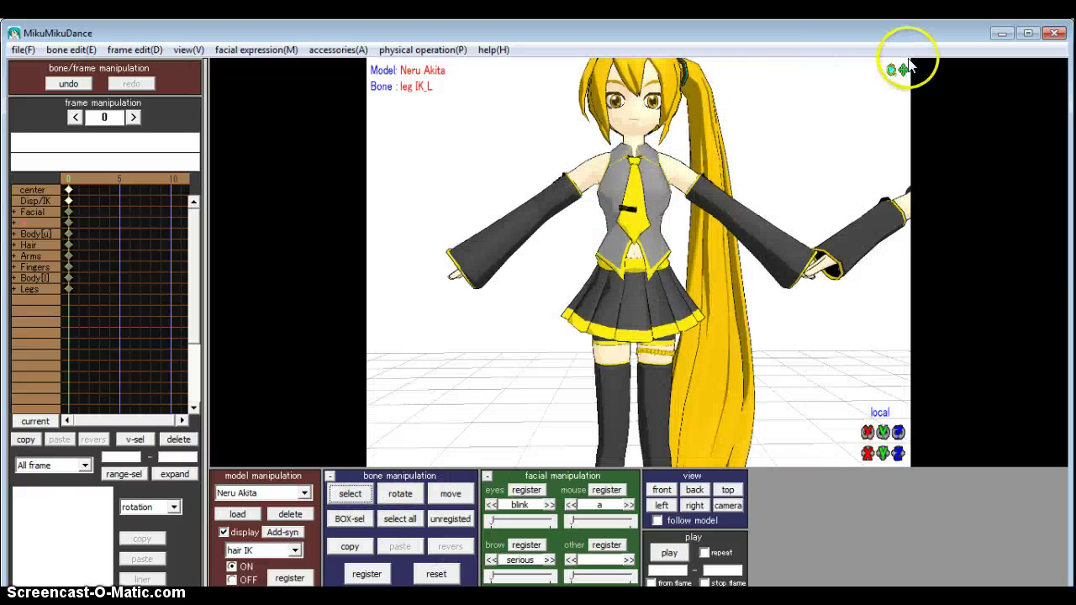
{"action": "middle_click_drag", "start_coordinate": [638, 262], "coordinate": [523, 267]}
{"action": "scroll", "coordinate": [814, 235], "scroll_direction": "down", "scroll_amount": 5}
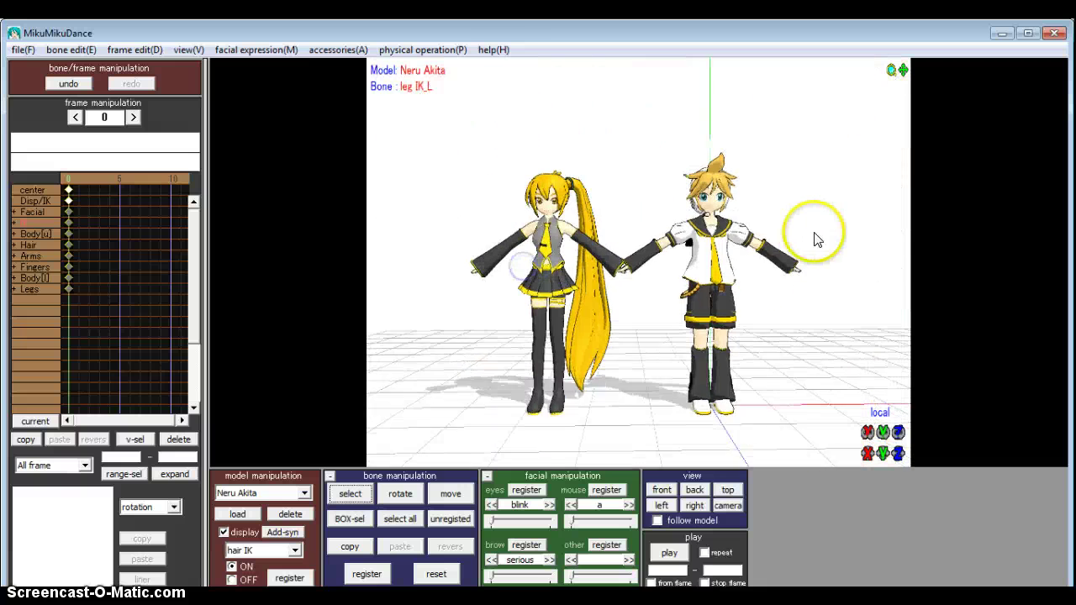
{"action": "scroll", "coordinate": [801, 235], "scroll_direction": "up", "scroll_amount": 2}
{"action": "scroll", "coordinate": [801, 239], "scroll_direction": "down", "scroll_amount": 4}
{"action": "scroll", "coordinate": [801, 238], "scroll_direction": "up", "scroll_amount": 4}
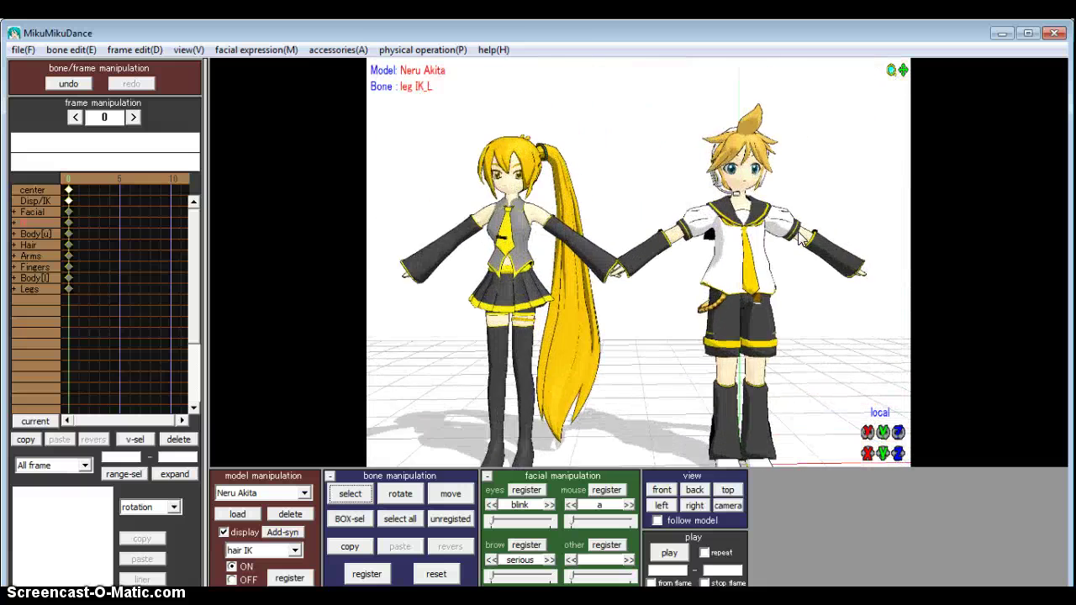
{"action": "scroll", "coordinate": [801, 239], "scroll_direction": "down", "scroll_amount": 1}
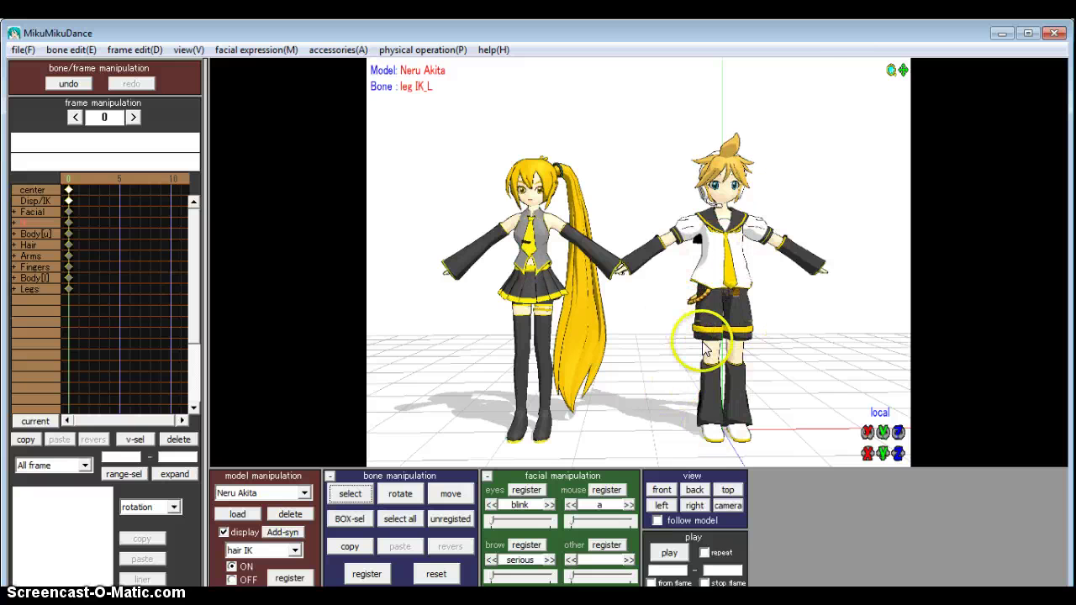
{"action": "middle_click_drag", "start_coordinate": [641, 263], "coordinate": [783, 291]}
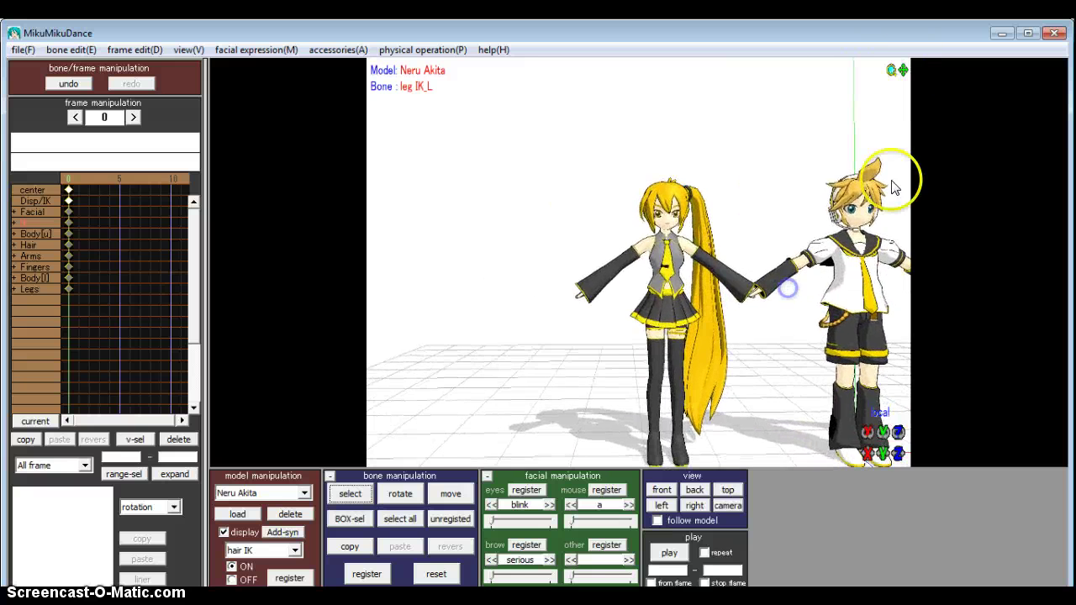
{"action": "scroll", "coordinate": [885, 220], "scroll_direction": "up", "scroll_amount": 7}
{"action": "left_click_drag", "start_coordinate": [902, 69], "coordinate": [522, 236]}
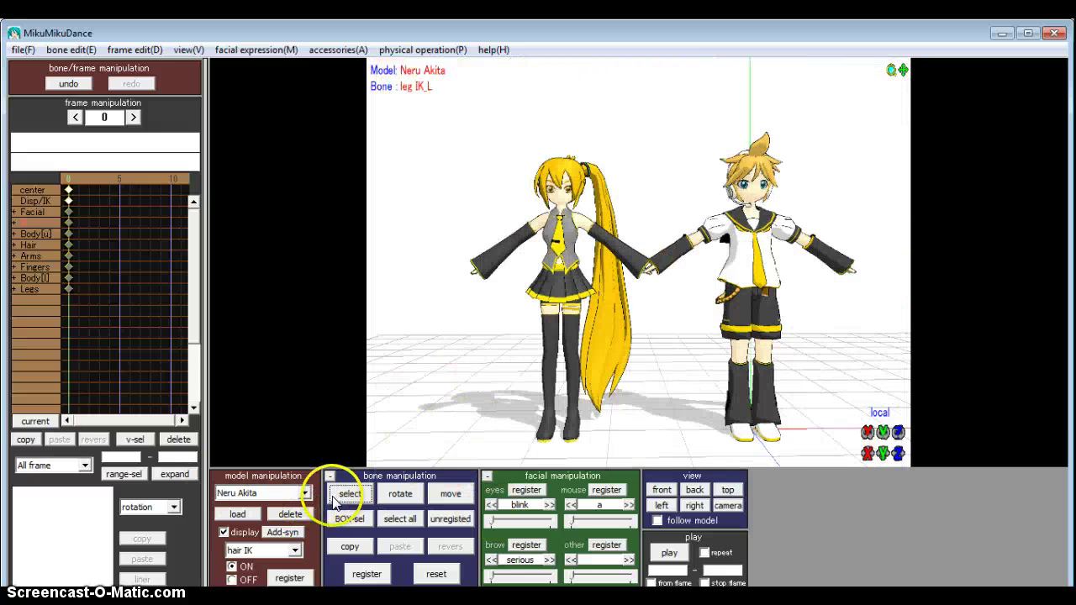
- Rotate Neru Akita's center bone to turn the model toward Len Kagamine
{"action": "left_click", "coordinate": [336, 496]}
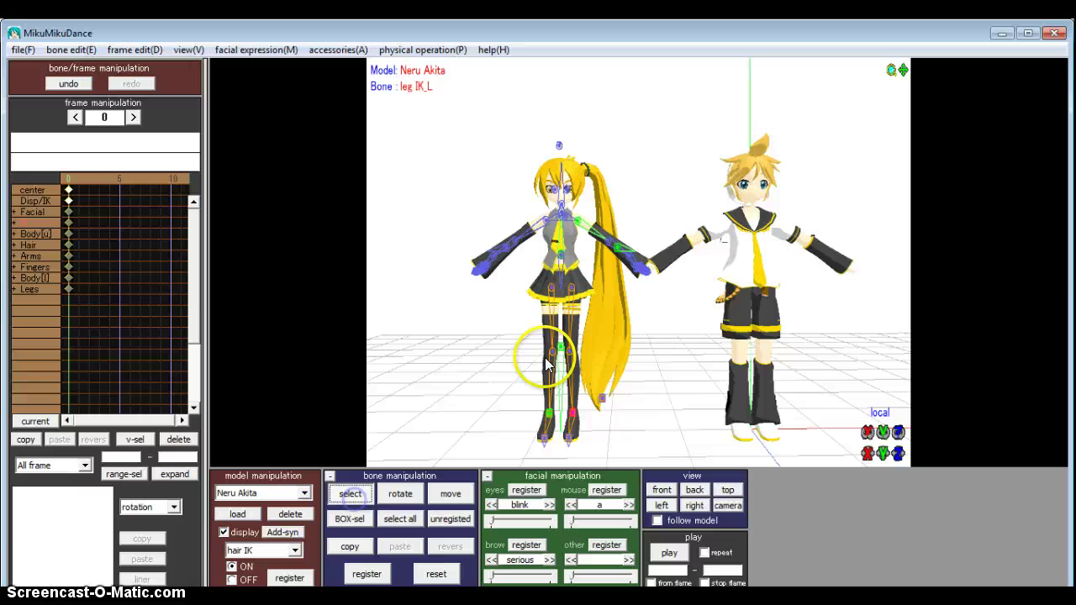
{"action": "left_click", "coordinate": [414, 496]}
{"action": "left_click", "coordinate": [596, 339]}
{"action": "left_click_drag", "start_coordinate": [576, 353], "coordinate": [697, 351]}
{"action": "left_click", "coordinate": [394, 481]}
- Reset Neru Akita's leg IK_R and leg IK_L bones so the feet align with the turned body
{"action": "left_click", "coordinate": [349, 494]}
{"action": "left_click", "coordinate": [551, 422]}
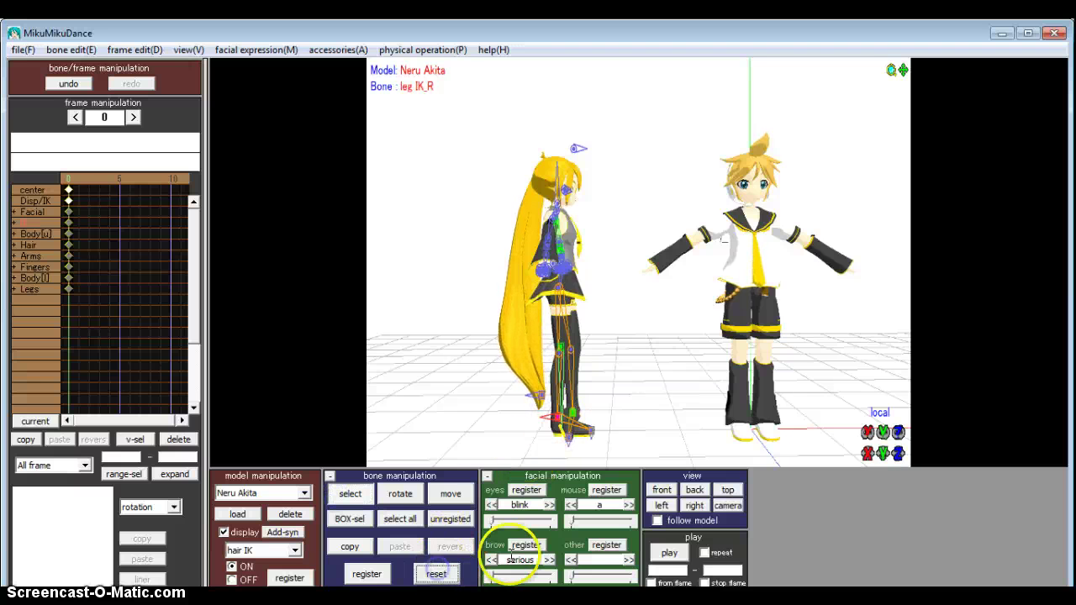
{"action": "left_click", "coordinate": [571, 424]}
{"action": "left_click", "coordinate": [439, 575]}
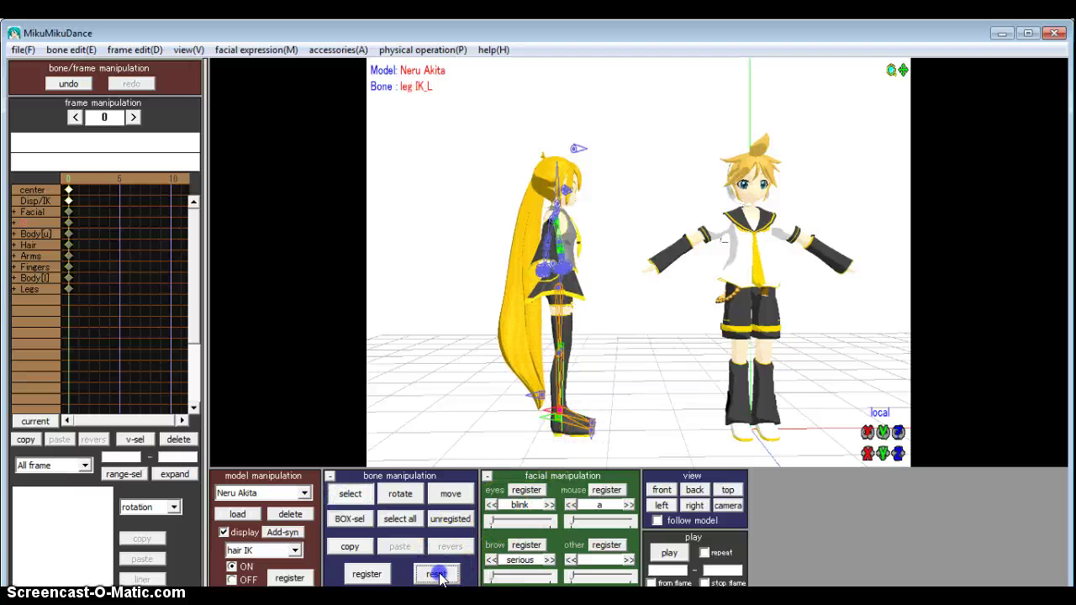
{"action": "left_click", "coordinate": [352, 501]}
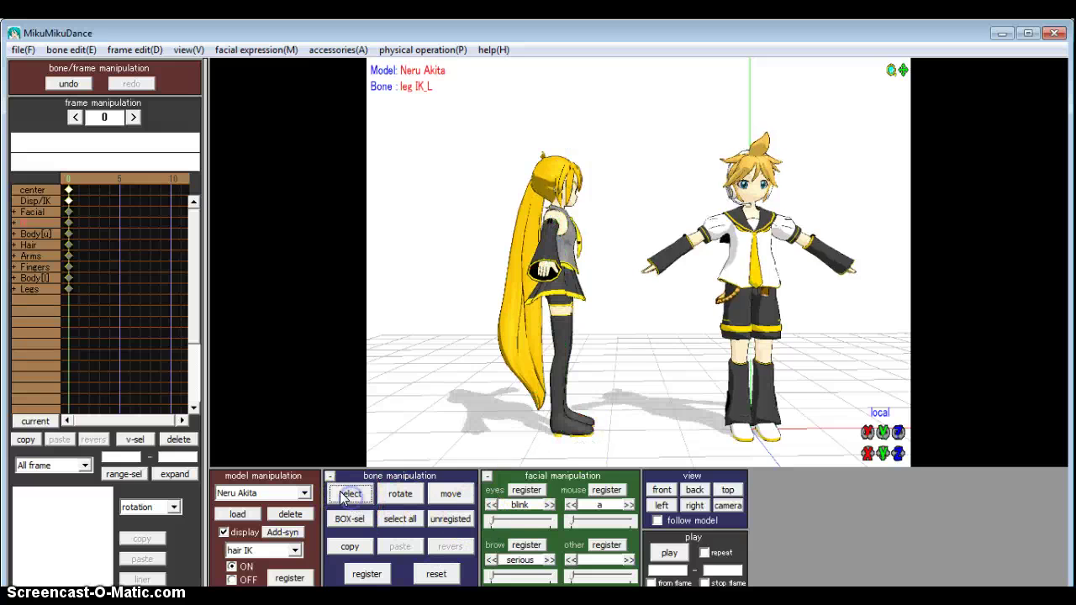
- Make Len Kagamine the active model and rotate its center bone to face Neru Akita
{"action": "left_click", "coordinate": [269, 521]}
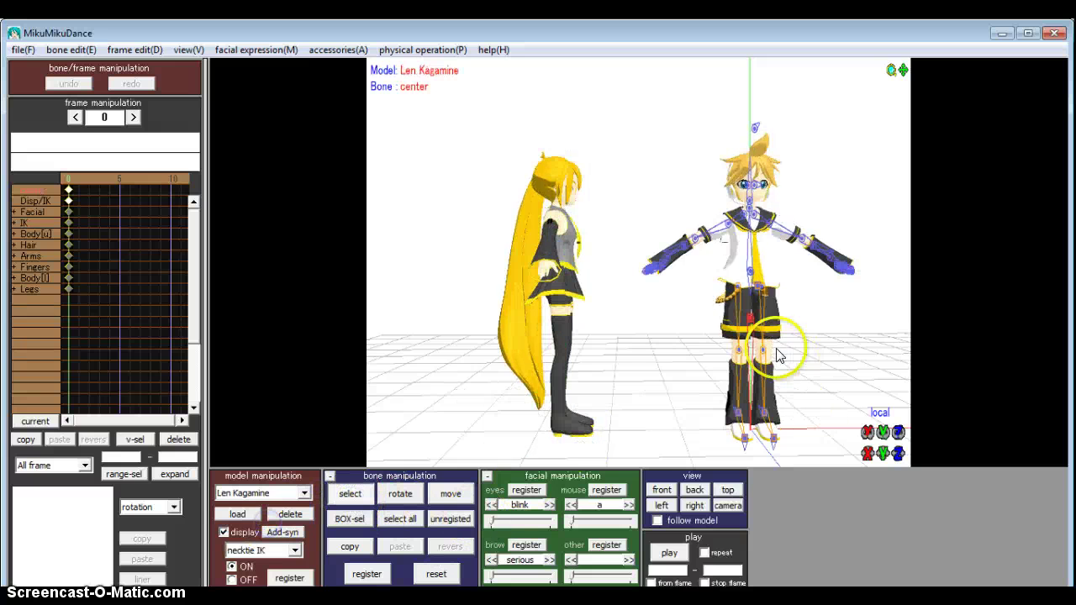
{"action": "left_click", "coordinate": [402, 494]}
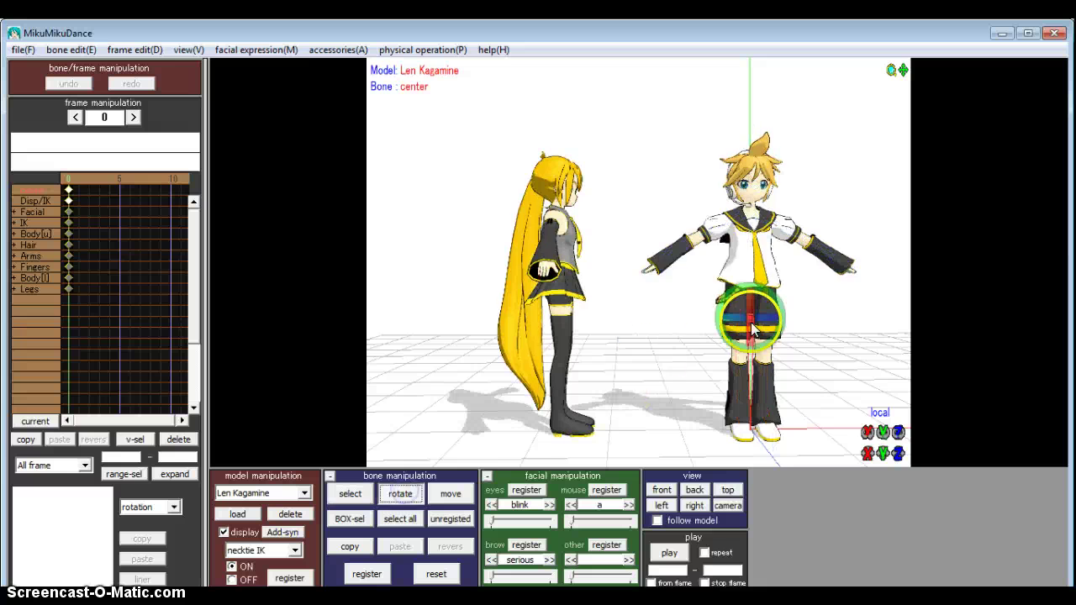
{"action": "left_click_drag", "start_coordinate": [733, 326], "coordinate": [591, 320]}
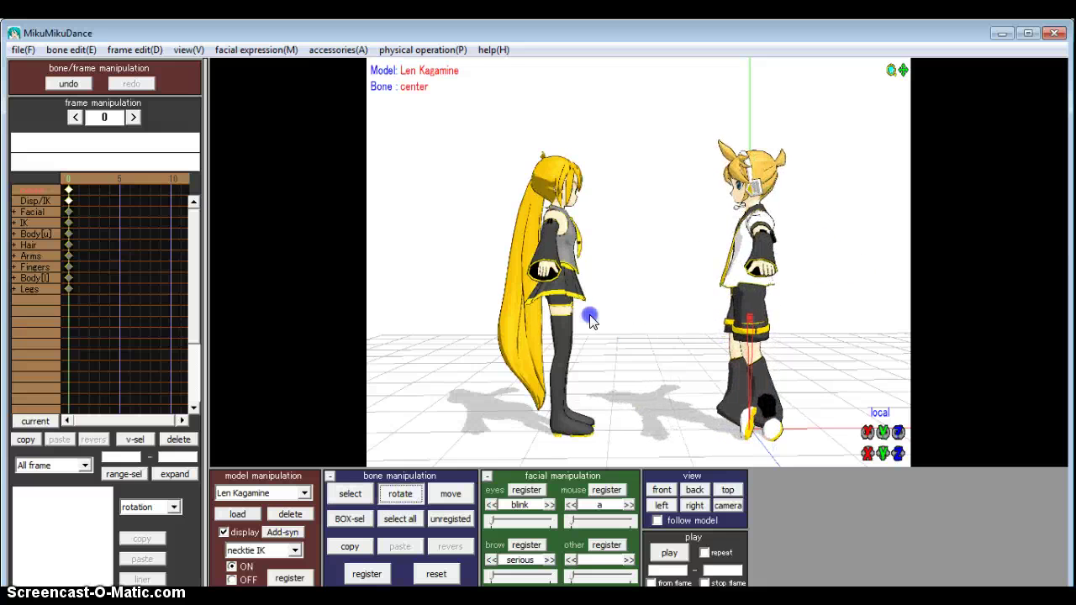
- Reset Len Kagamine's right and left leg IK bones so the feet align with the turned body
{"action": "left_click", "coordinate": [351, 493]}
{"action": "left_click", "coordinate": [736, 417]}
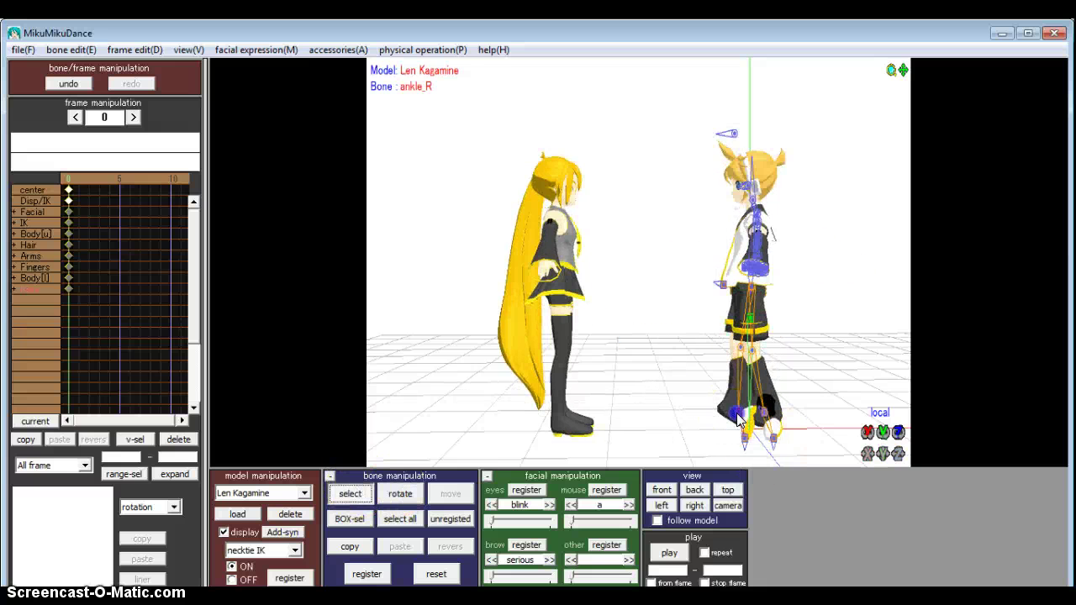
{"action": "left_click", "coordinate": [437, 575]}
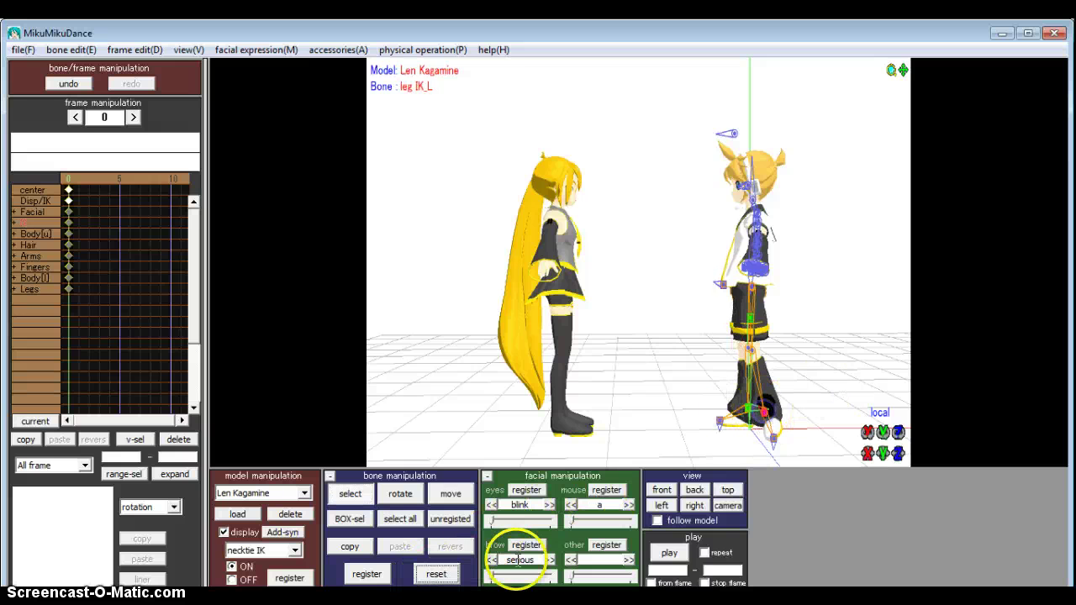
{"action": "left_click", "coordinate": [436, 574]}
- Move Len Kagamine's center bone sideways toward Neru Akita and reset the bone
{"action": "left_click", "coordinate": [733, 314]}
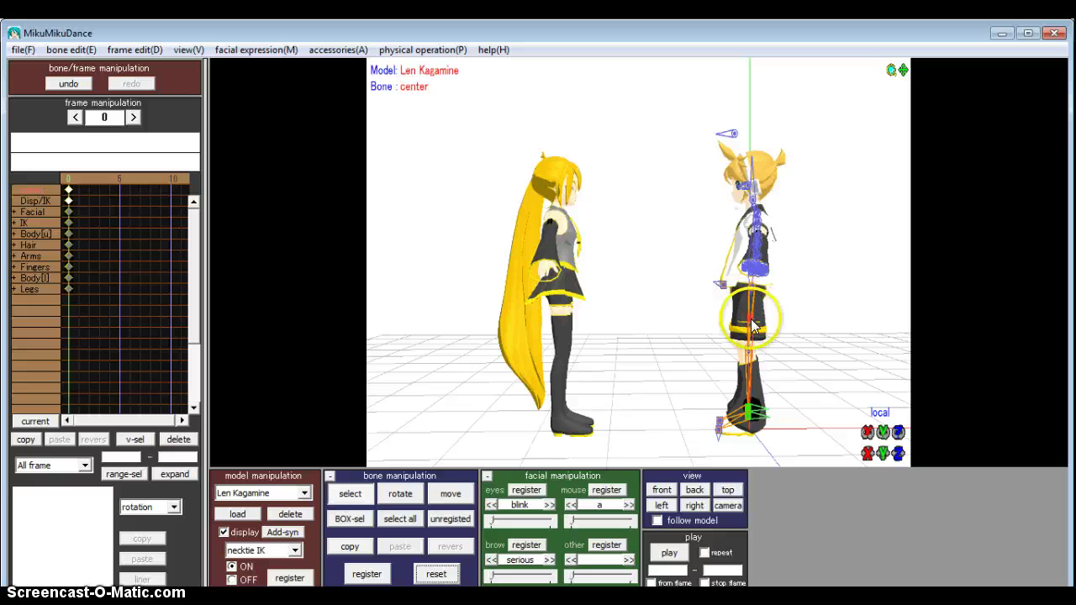
{"action": "left_click", "coordinate": [446, 494]}
{"action": "left_click_drag", "start_coordinate": [748, 315], "coordinate": [674, 315]}
{"action": "left_click", "coordinate": [431, 574]}
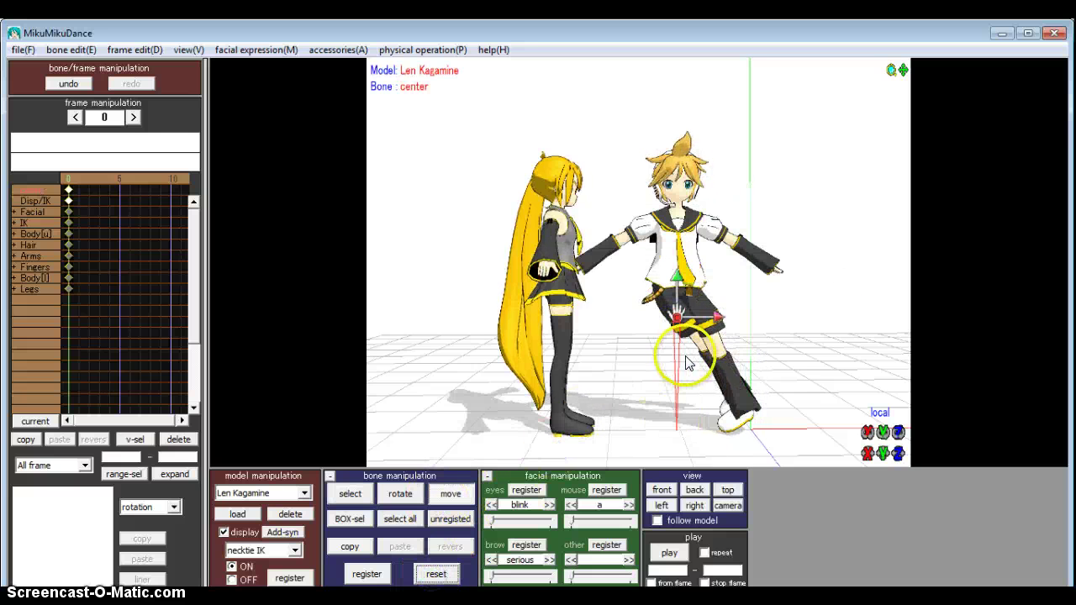
- Rotate Len Kagamine's center bone to face Neru Akita and move it closer to her
{"action": "left_click", "coordinate": [395, 498]}
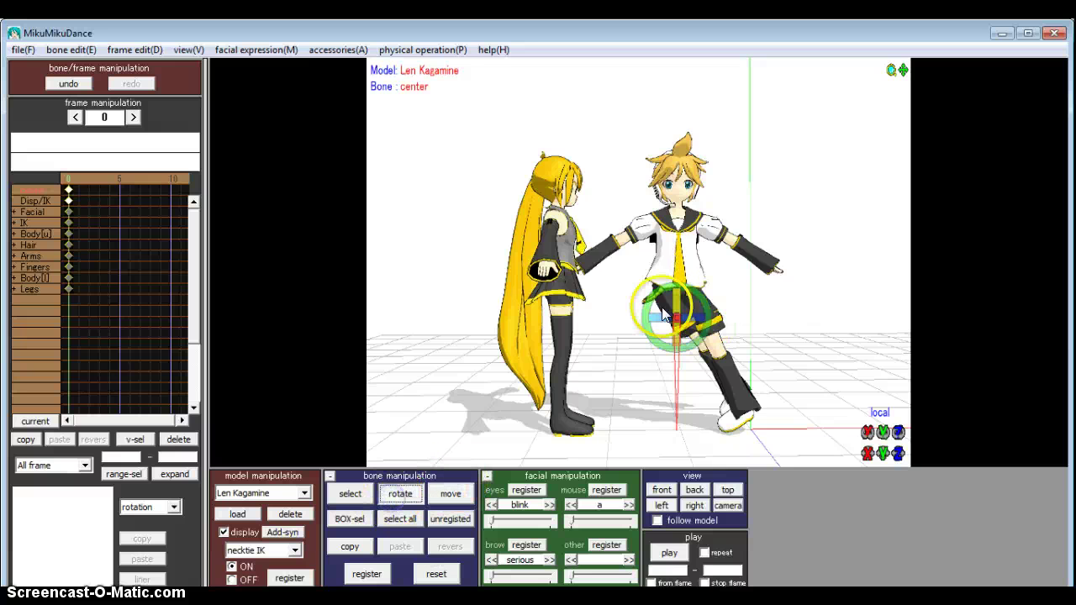
{"action": "left_click_drag", "start_coordinate": [638, 317], "coordinate": [523, 333]}
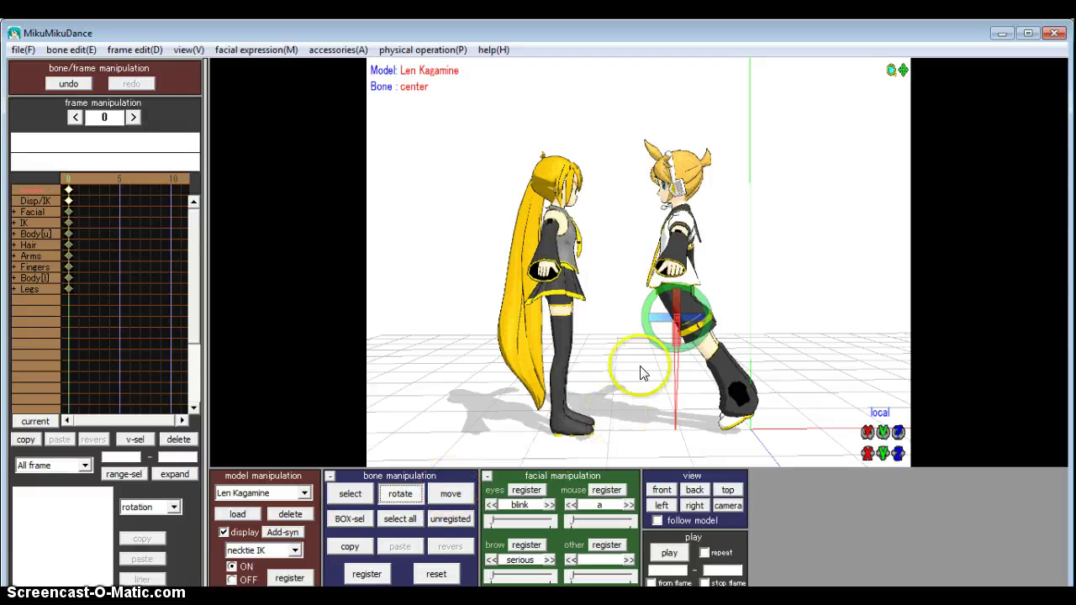
{"action": "left_click", "coordinate": [451, 494]}
{"action": "left_click_drag", "start_coordinate": [713, 315], "coordinate": [666, 333]}
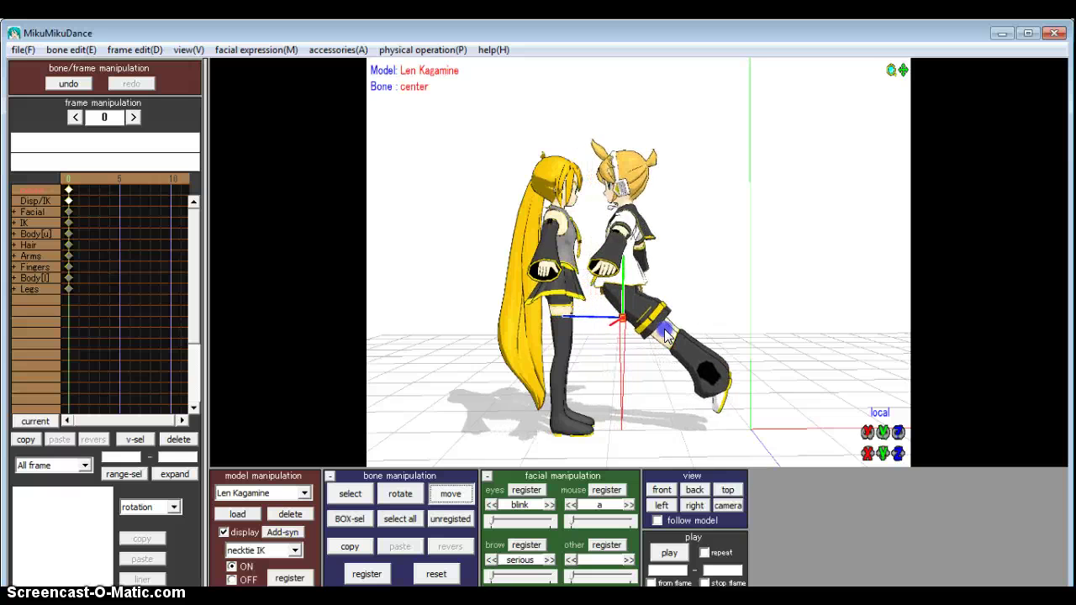
- Reset Len Kagamine's leg IK_L and leg IK_R bones so both feet line up under the moved body
{"action": "left_click", "coordinate": [349, 494]}
{"action": "left_click", "coordinate": [754, 416]}
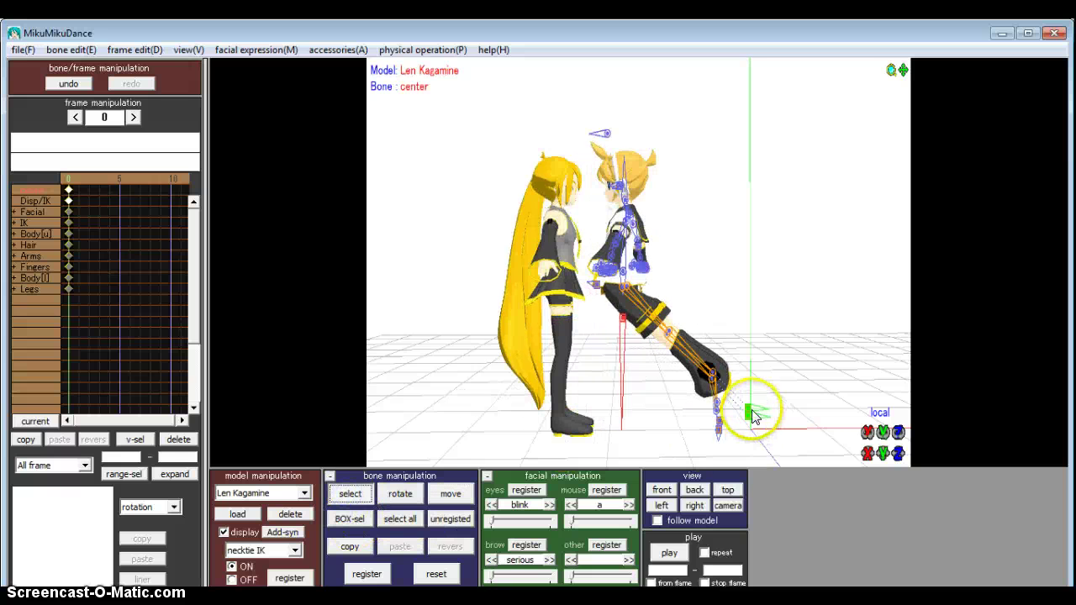
{"action": "left_click", "coordinate": [441, 578]}
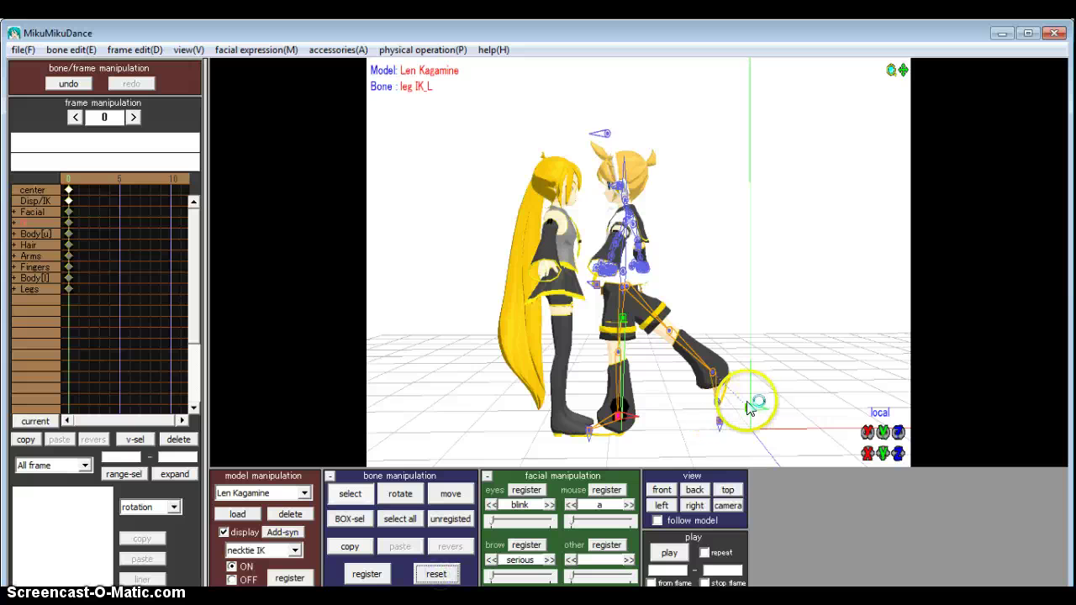
{"action": "left_click", "coordinate": [440, 574]}
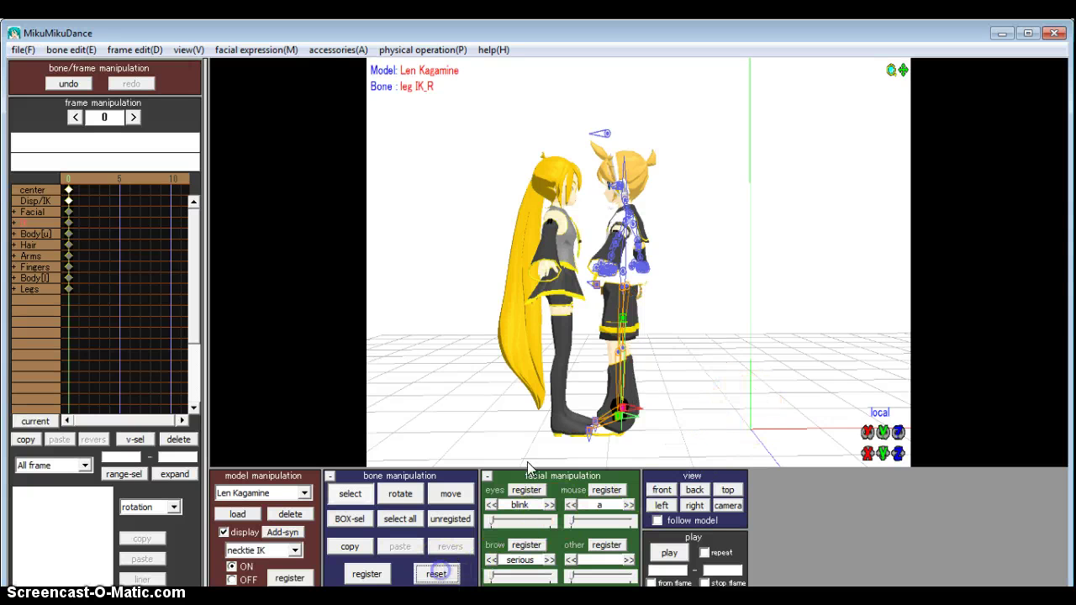
- Examine the spacing and alignment of the two facing models from nearby viewpoints
{"action": "scroll", "coordinate": [529, 367], "scroll_direction": "up", "scroll_amount": 5}
{"action": "middle_click_drag", "start_coordinate": [513, 218], "coordinate": [635, 298]}
{"action": "right_click_drag", "start_coordinate": [634, 299], "coordinate": [707, 305]}
{"action": "scroll", "coordinate": [601, 325], "scroll_direction": "up", "scroll_amount": 5}
{"action": "scroll", "coordinate": [618, 316], "scroll_direction": "down", "scroll_amount": 10}
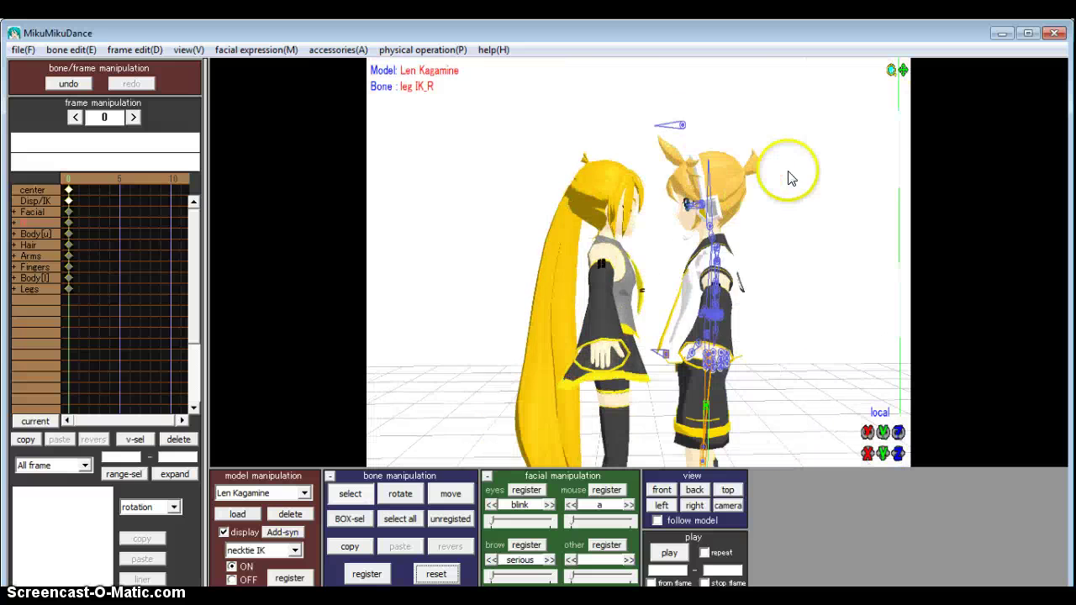
{"action": "scroll", "coordinate": [660, 330], "scroll_direction": "up", "scroll_amount": 5}
{"action": "scroll", "coordinate": [658, 326], "scroll_direction": "down", "scroll_amount": 7}
{"action": "scroll", "coordinate": [660, 332], "scroll_direction": "up", "scroll_amount": 2}
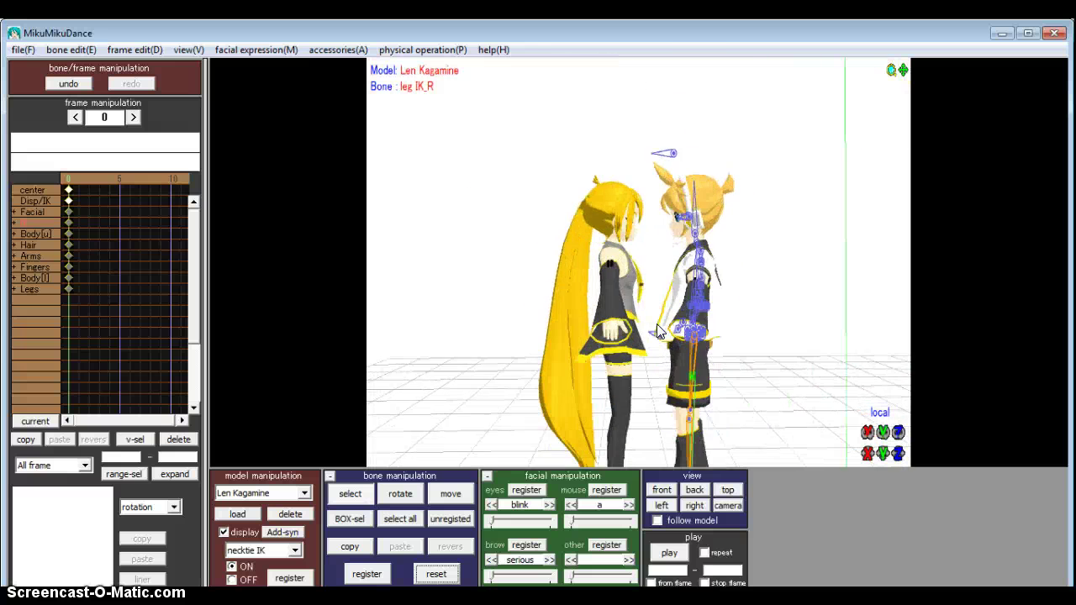
- Hide the bone overlay and inspect both models from different distances and angles
{"action": "left_click", "coordinate": [367, 496]}
{"action": "scroll", "coordinate": [746, 284], "scroll_direction": "down", "scroll_amount": 5}
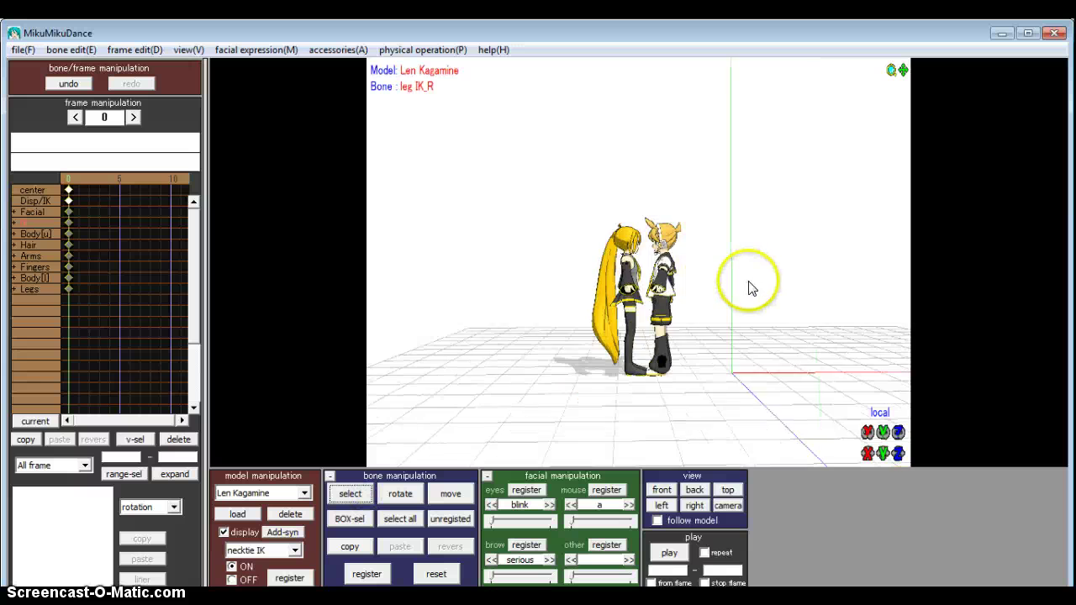
{"action": "scroll", "coordinate": [745, 284], "scroll_direction": "up", "scroll_amount": 4}
{"action": "right_click_drag", "start_coordinate": [745, 284], "coordinate": [744, 250]}
{"action": "scroll", "coordinate": [706, 263], "scroll_direction": "up", "scroll_amount": 7}
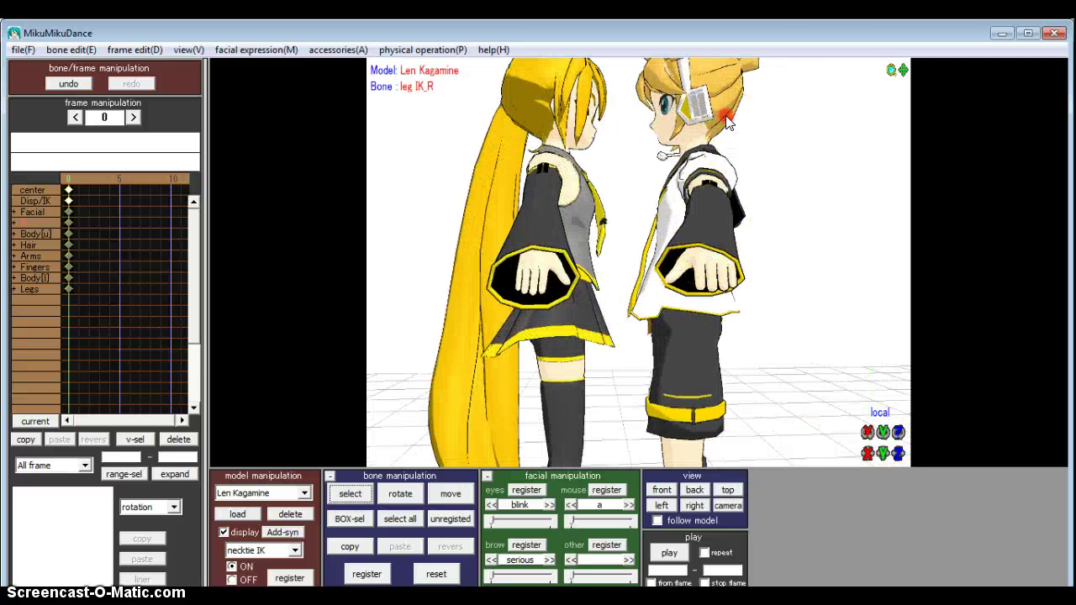
{"action": "right_click_drag", "start_coordinate": [726, 117], "coordinate": [726, 142]}
{"action": "left_click_drag", "start_coordinate": [906, 71], "coordinate": [648, 296]}
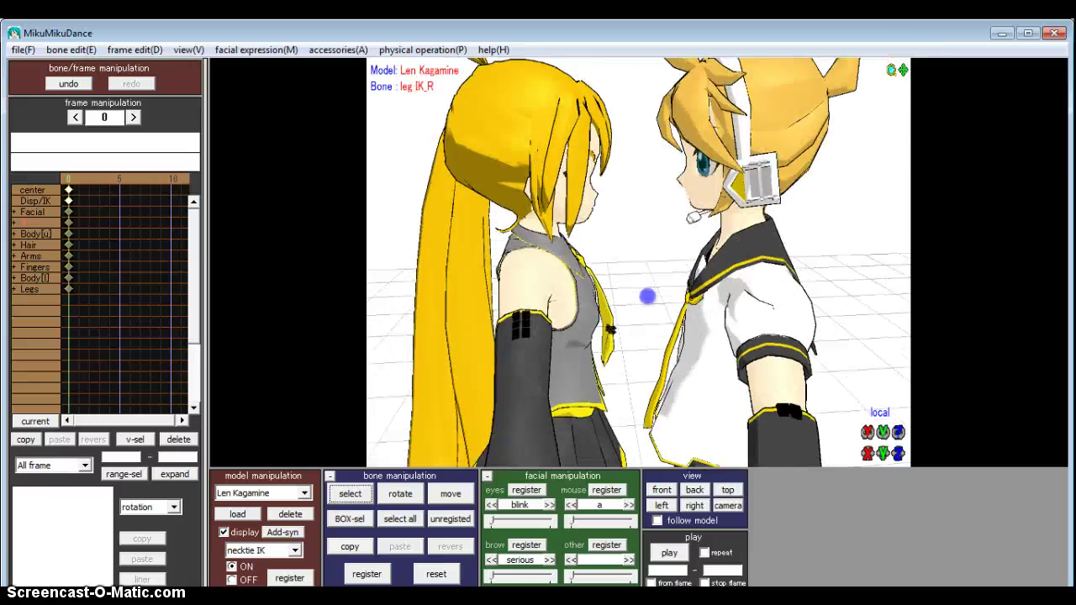
{"action": "mouse_move", "coordinate": [647, 296]}
{"action": "right_mouse_down"}
{"action": "mouse_move", "coordinate": [601, 301]}
{"action": "mouse_move", "coordinate": [639, 310]}
{"action": "mouse_move", "coordinate": [652, 282]}
{"action": "right_mouse_up"}
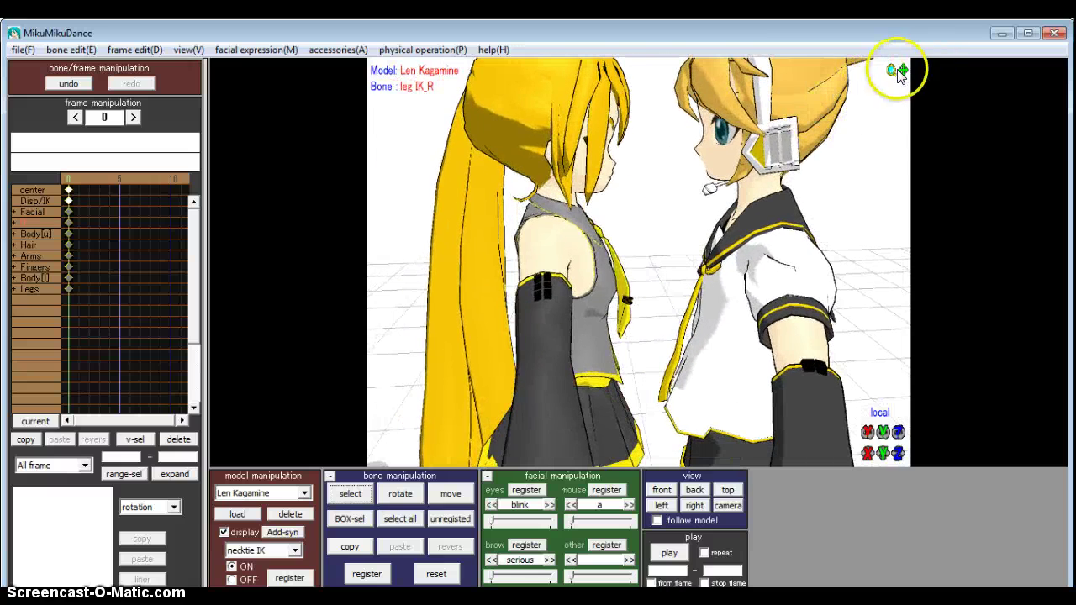
{"action": "left_click_drag", "start_coordinate": [904, 72], "coordinate": [876, 41]}
{"action": "mouse_move", "coordinate": [627, 249]}
{"action": "right_mouse_down"}
{"action": "mouse_move", "coordinate": [619, 269]}
{"action": "mouse_move", "coordinate": [786, 157]}
{"action": "mouse_move", "coordinate": [699, 151]}
{"action": "mouse_move", "coordinate": [858, 147]}
{"action": "mouse_move", "coordinate": [828, 164]}
{"action": "mouse_move", "coordinate": [730, 141]}
{"action": "mouse_move", "coordinate": [675, 144]}
{"action": "mouse_move", "coordinate": [802, 150]}
{"action": "mouse_move", "coordinate": [808, 173]}
{"action": "mouse_move", "coordinate": [802, 135]}
{"action": "right_mouse_up"}
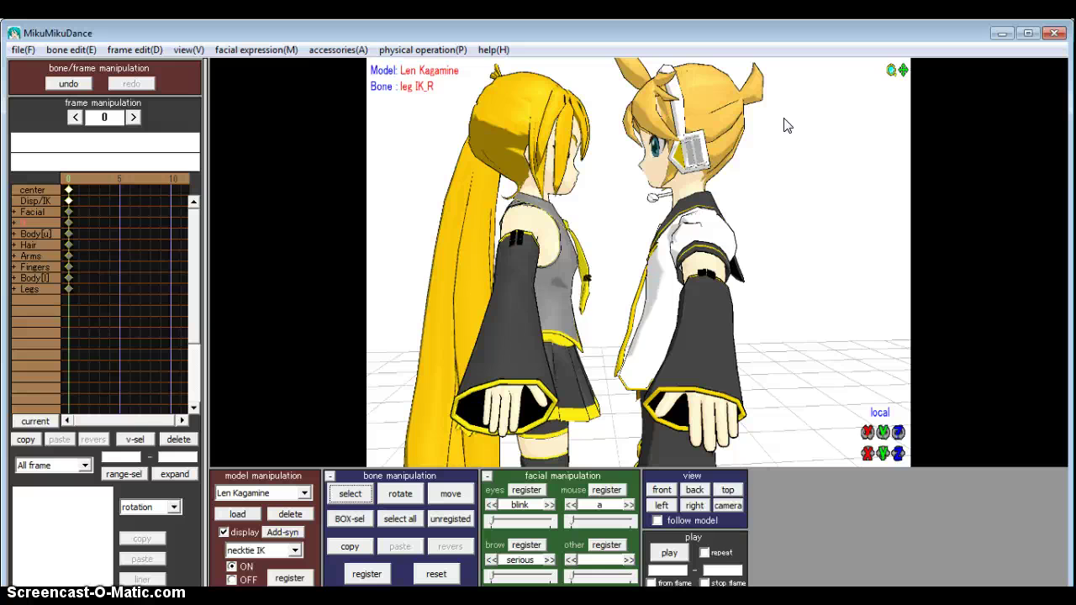
{"action": "scroll", "coordinate": [775, 198], "scroll_direction": "down", "scroll_amount": 5}
{"action": "scroll", "coordinate": [730, 331], "scroll_direction": "up", "scroll_amount": 5}
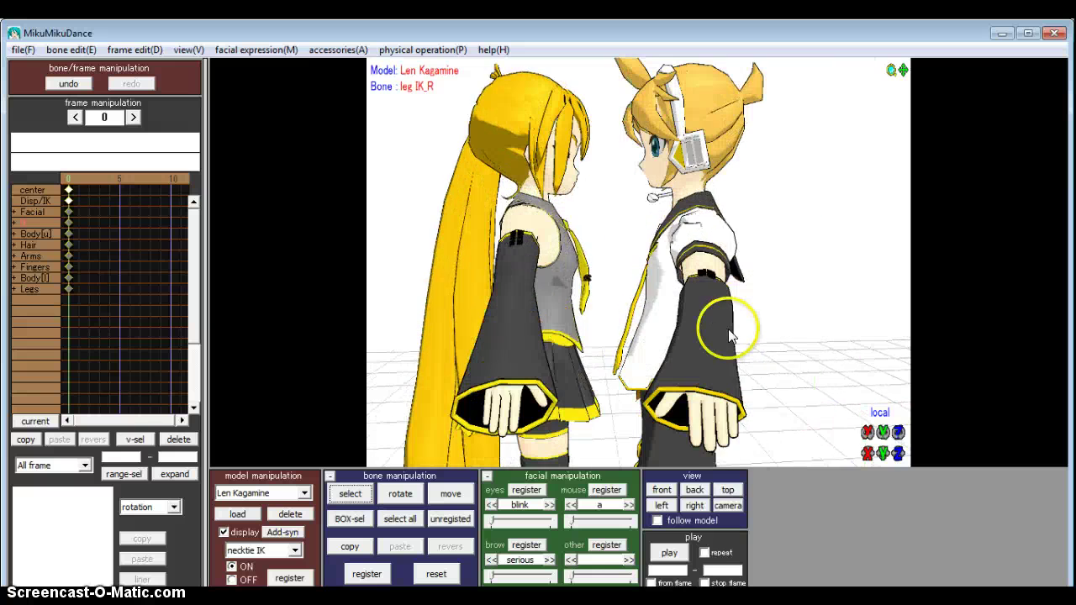
{"action": "scroll", "coordinate": [719, 335], "scroll_direction": "down", "scroll_amount": 5}
{"action": "scroll", "coordinate": [694, 338], "scroll_direction": "up", "scroll_amount": 5}
{"action": "scroll", "coordinate": [694, 339], "scroll_direction": "down", "scroll_amount": 5}
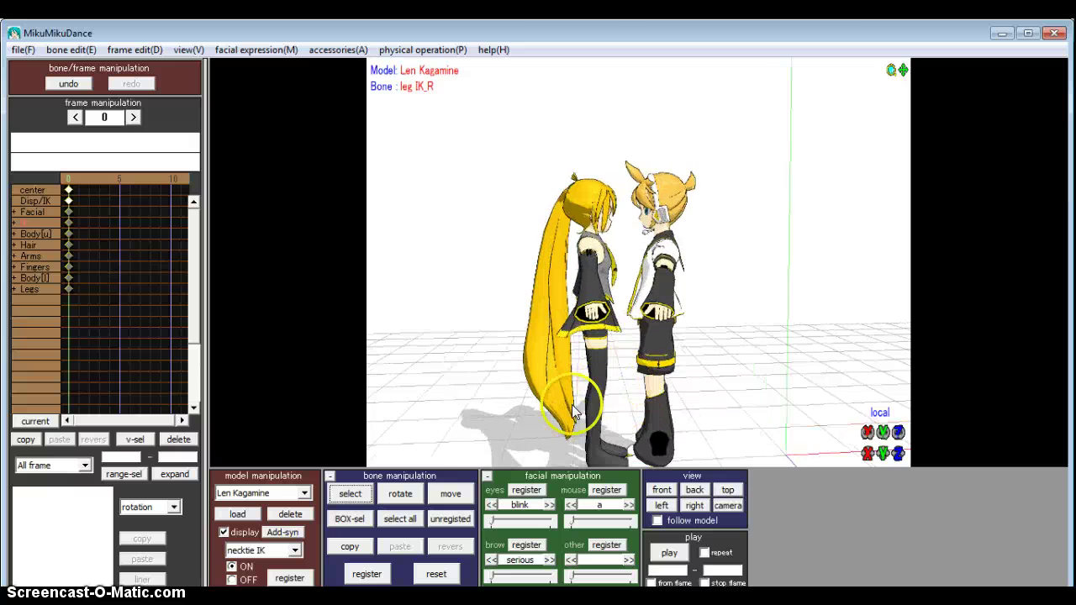
{"action": "scroll", "coordinate": [659, 378], "scroll_direction": "up", "scroll_amount": 5}
{"action": "mouse_move", "coordinate": [661, 379]}
{"action": "right_mouse_down"}
{"action": "mouse_move", "coordinate": [620, 373]}
{"action": "mouse_move", "coordinate": [652, 374]}
{"action": "mouse_move", "coordinate": [677, 393]}
{"action": "mouse_move", "coordinate": [610, 437]}
{"action": "mouse_move", "coordinate": [664, 391]}
{"action": "mouse_move", "coordinate": [649, 383]}
{"action": "right_mouse_up"}
- Show Len Kagamine's bones again and select the center bone
{"action": "left_click", "coordinate": [361, 494]}
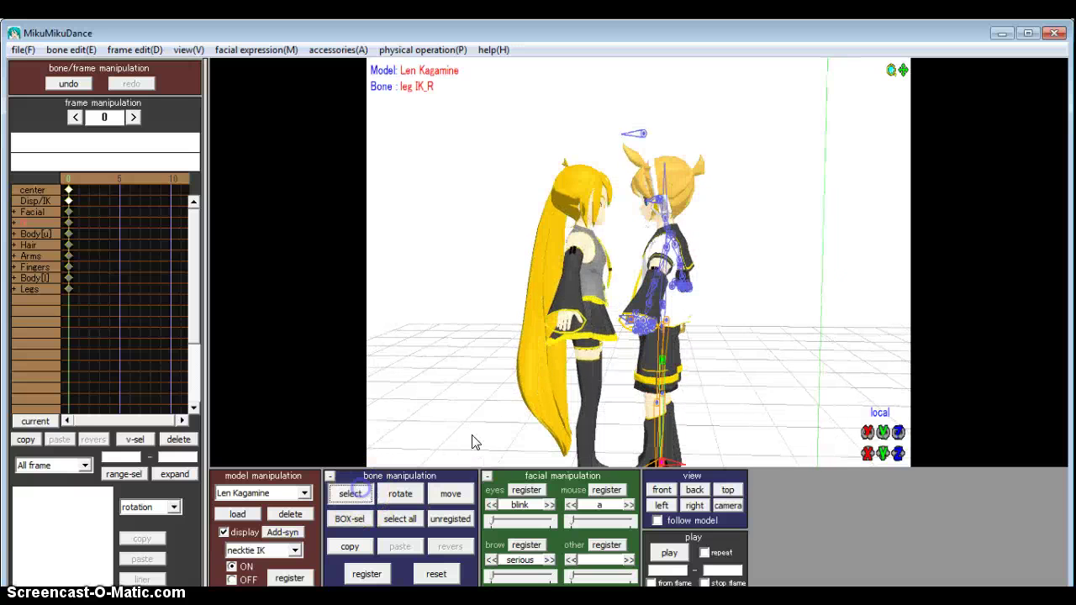
{"action": "scroll", "coordinate": [608, 409], "scroll_direction": "down", "scroll_amount": 4}
{"action": "left_click", "coordinate": [659, 337]}
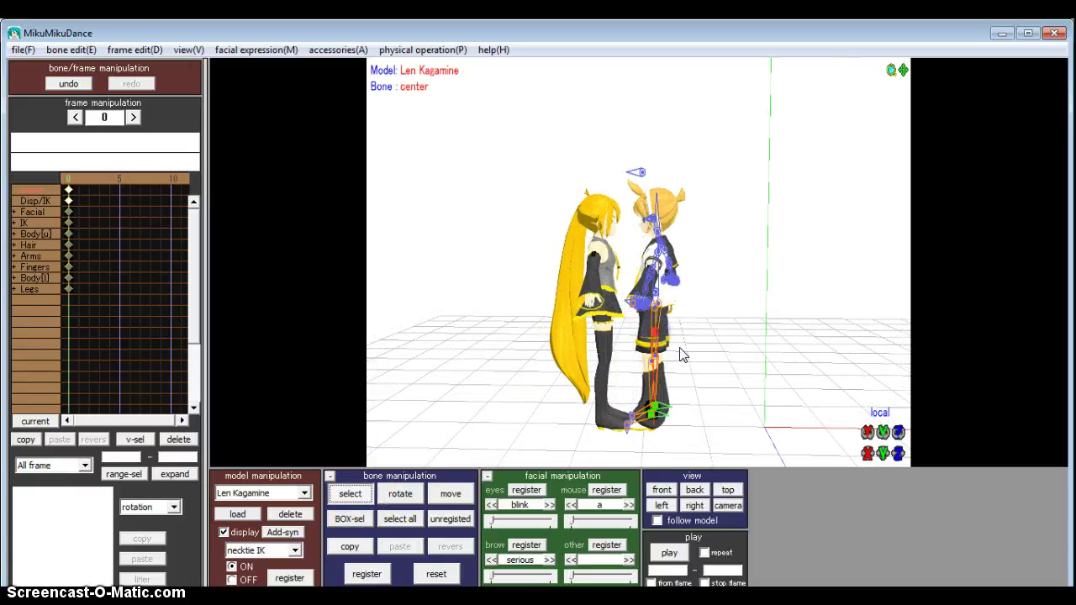
{"action": "left_click_drag", "start_coordinate": [682, 354], "coordinate": [656, 429]}
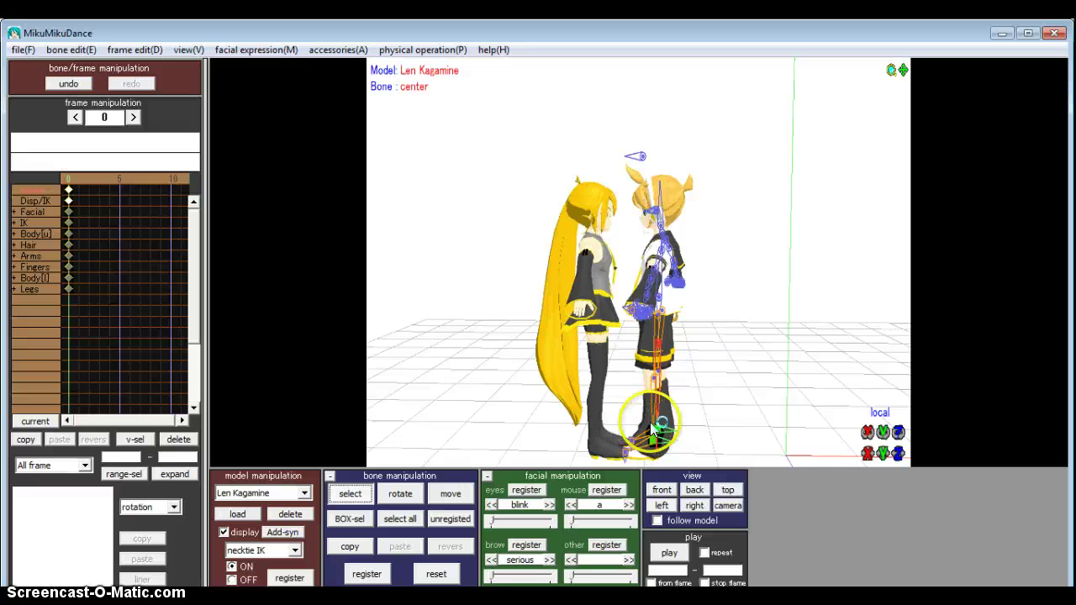
- Examine Len Kagamine's leg and foot bones from a low angle and from the side
{"action": "scroll", "coordinate": [676, 356], "scroll_direction": "up", "scroll_amount": 2}
{"action": "mouse_move", "coordinate": [737, 317]}
{"action": "right_mouse_down"}
{"action": "mouse_move", "coordinate": [739, 282]}
{"action": "mouse_move", "coordinate": [789, 289]}
{"action": "right_mouse_up"}
{"action": "left_click_drag", "start_coordinate": [691, 402], "coordinate": [700, 416]}
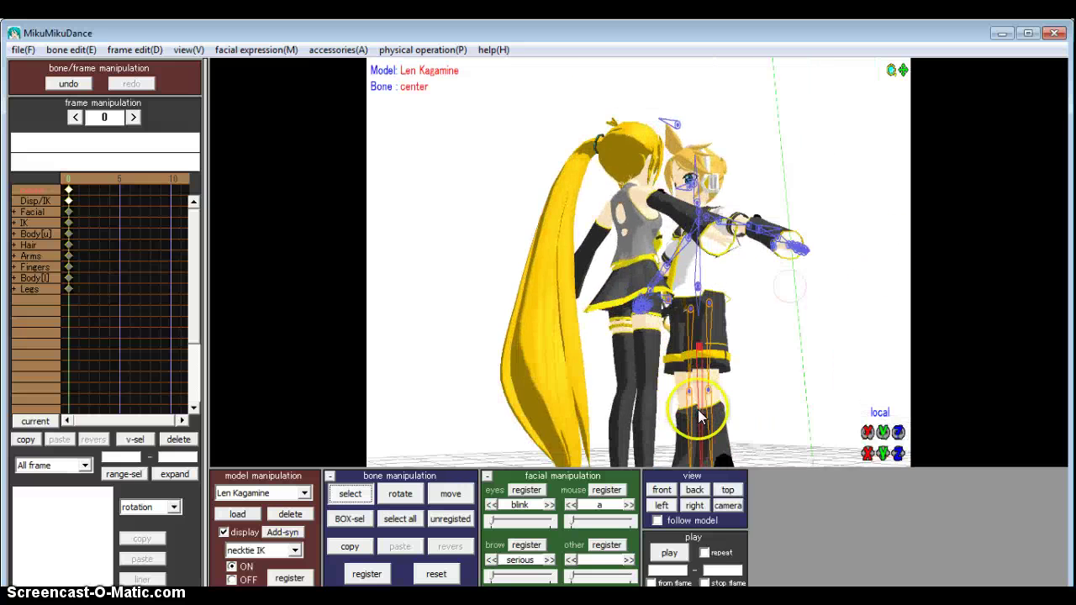
{"action": "scroll", "coordinate": [699, 410], "scroll_direction": "down", "scroll_amount": 2}
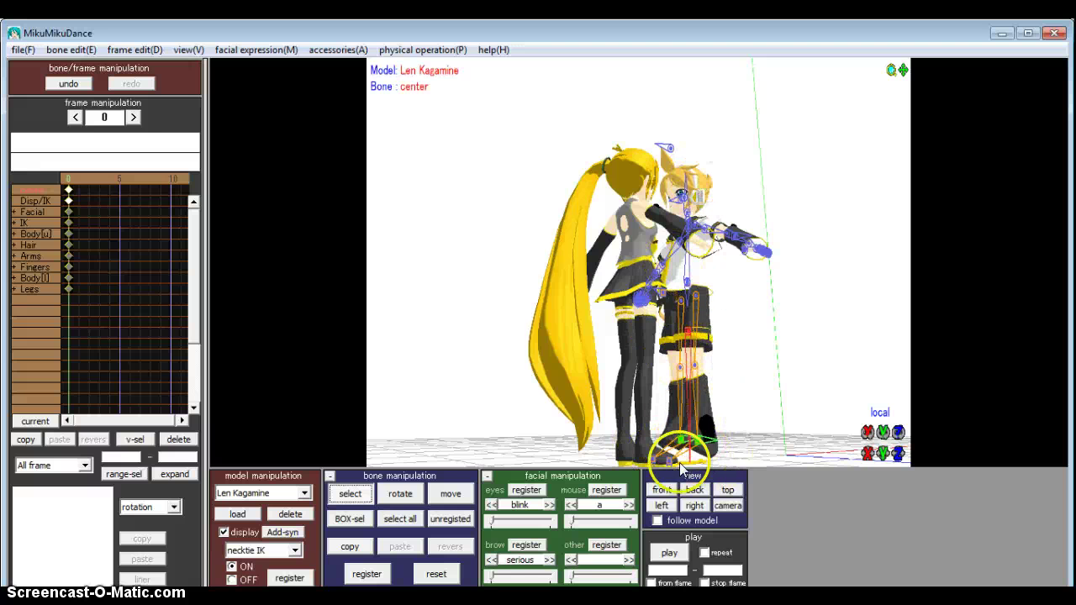
{"action": "scroll", "coordinate": [757, 452], "scroll_direction": "down", "scroll_amount": 3}
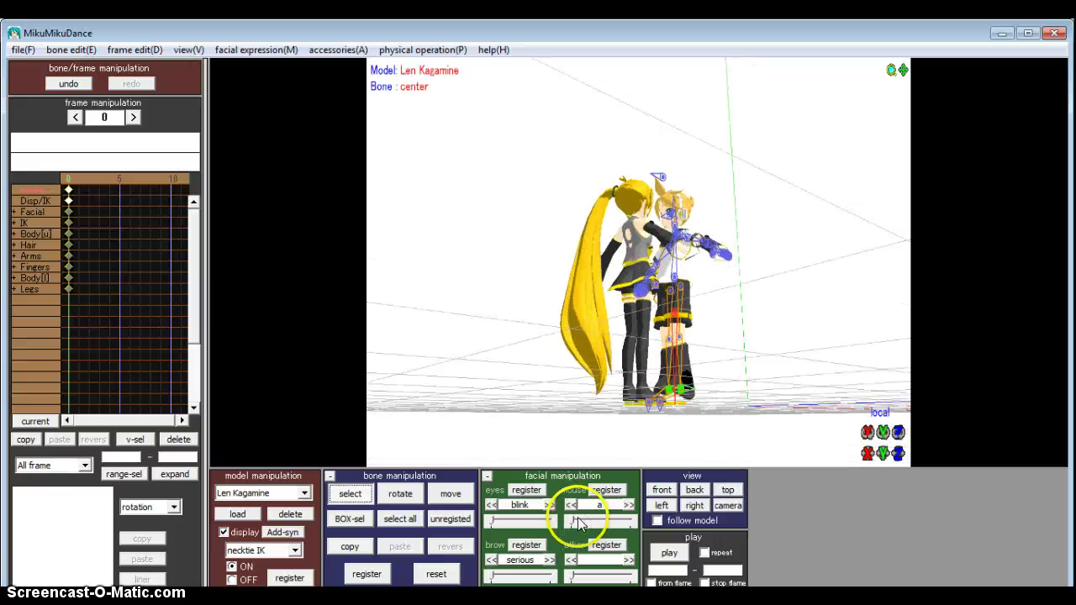
{"action": "right_click_drag", "start_coordinate": [773, 277], "coordinate": [724, 308]}
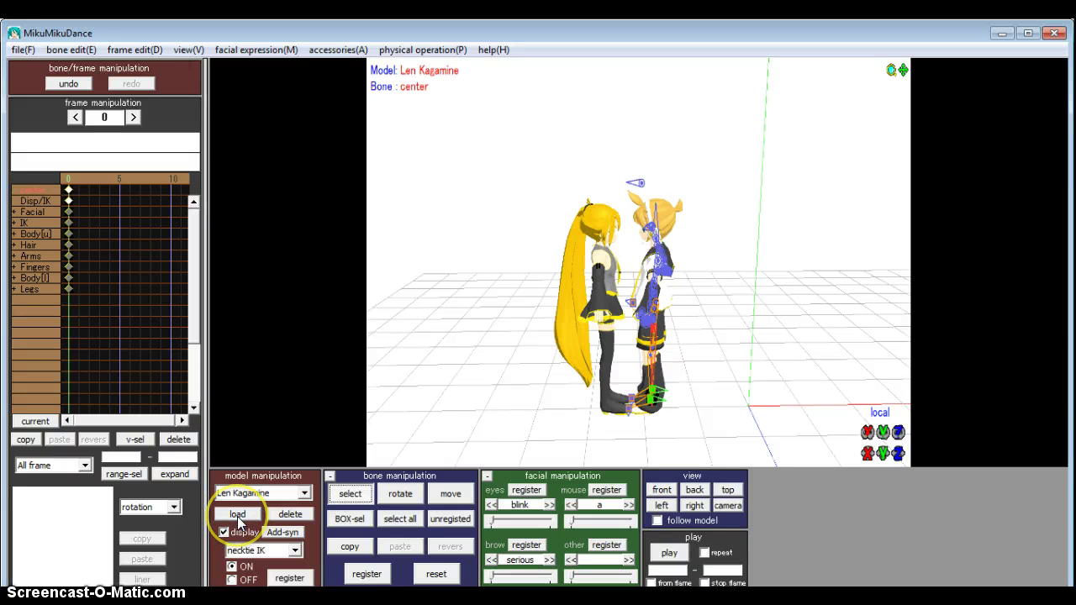
{"action": "scroll", "coordinate": [284, 551], "scroll_direction": "down", "scroll_amount": 1}
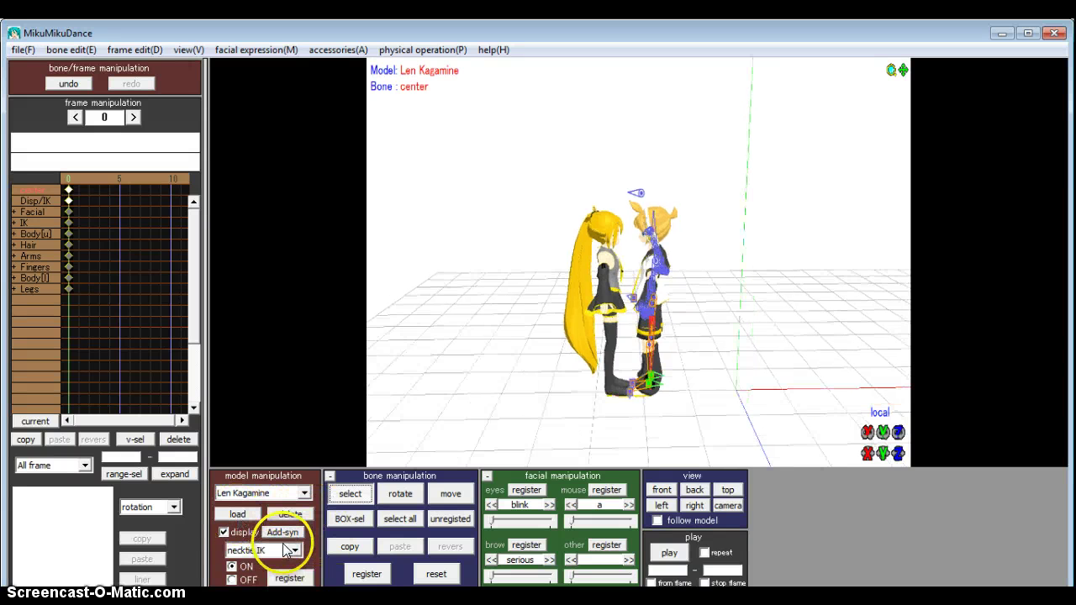
{"action": "scroll", "coordinate": [284, 547], "scroll_direction": "up", "scroll_amount": 4}
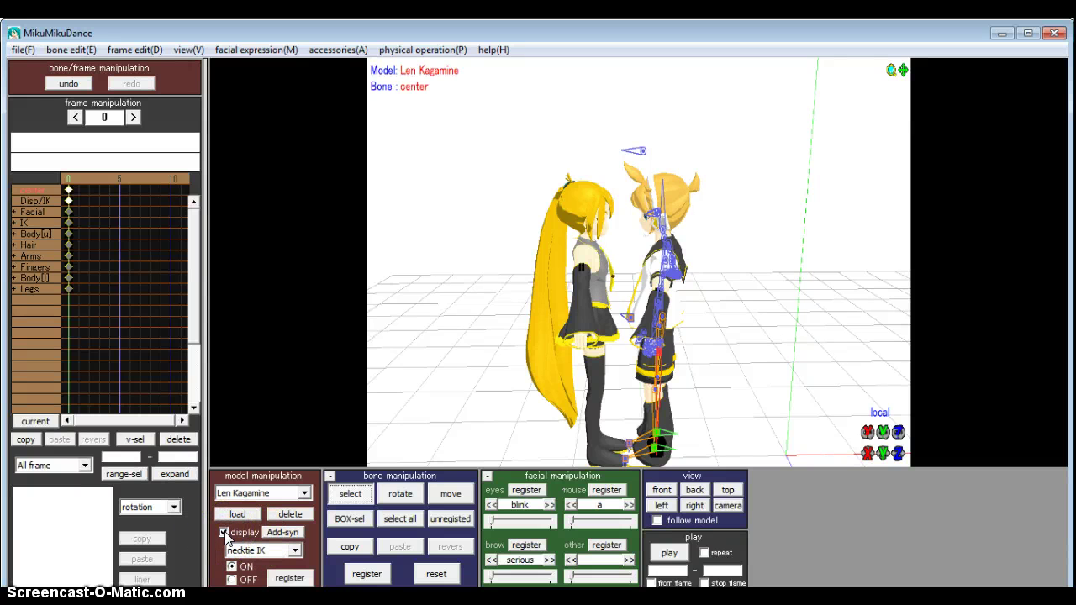
- Turn off the display of Len Kagamine's model and turn it back on
{"action": "left_click", "coordinate": [224, 533]}
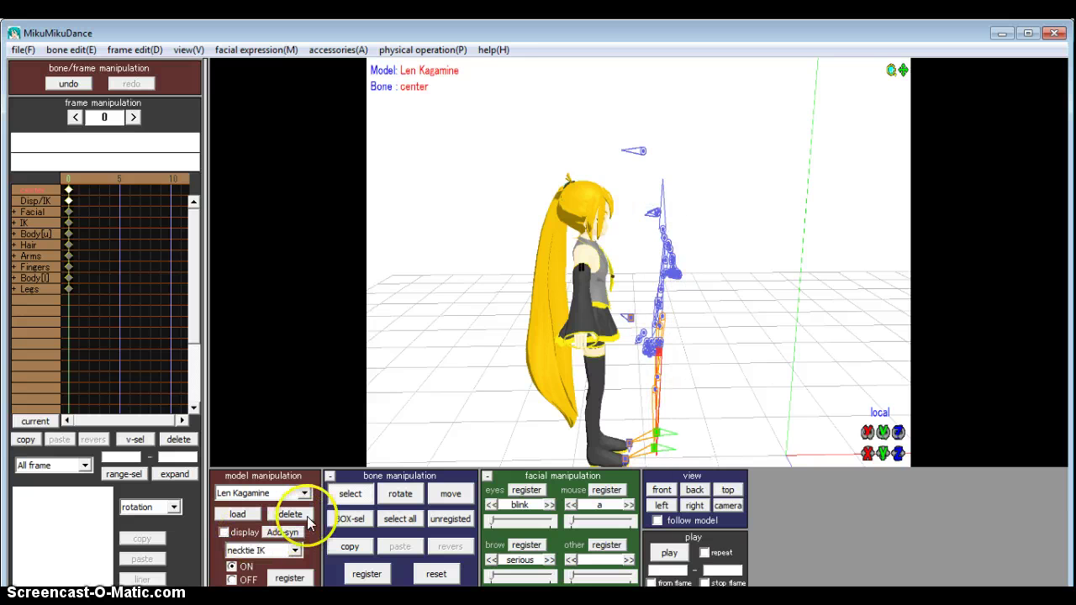
{"action": "left_click", "coordinate": [350, 495]}
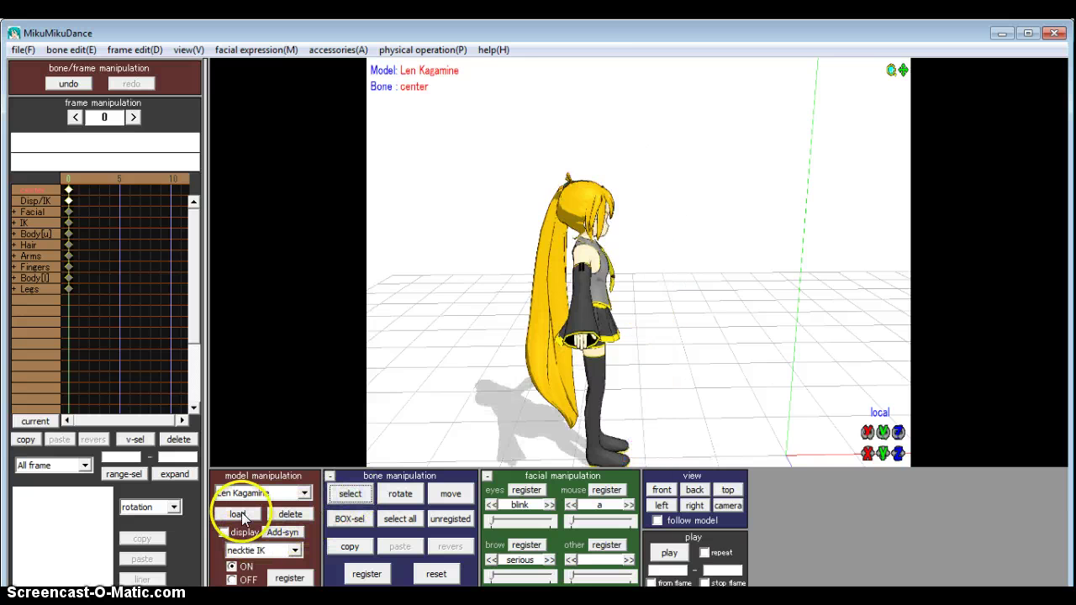
{"action": "scroll", "coordinate": [622, 469], "scroll_direction": "up", "scroll_amount": 1}
{"action": "scroll", "coordinate": [629, 466], "scroll_direction": "down", "scroll_amount": 2}
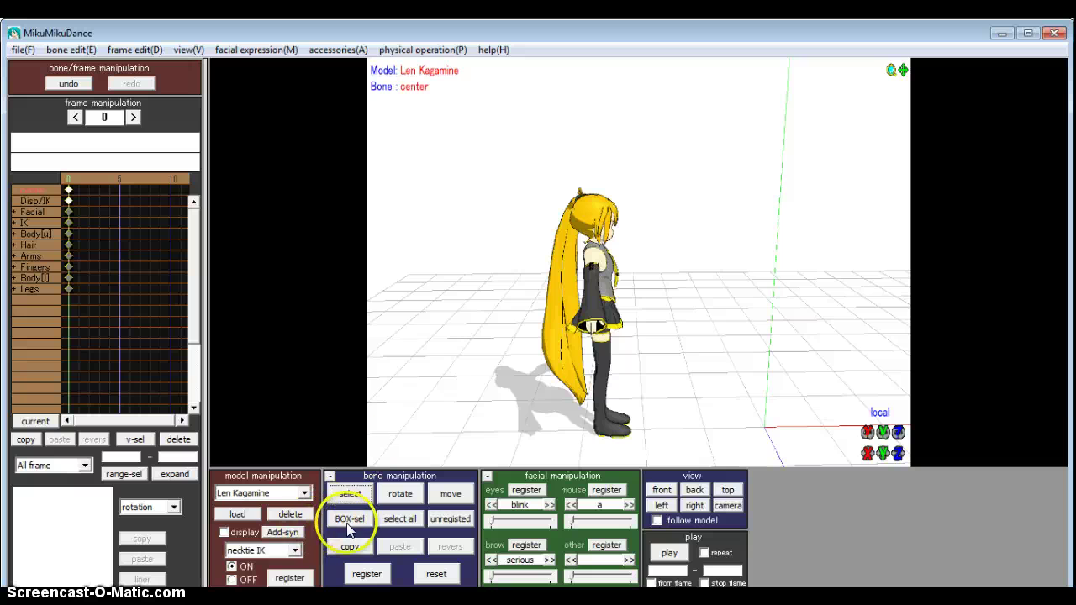
{"action": "left_click", "coordinate": [224, 533]}
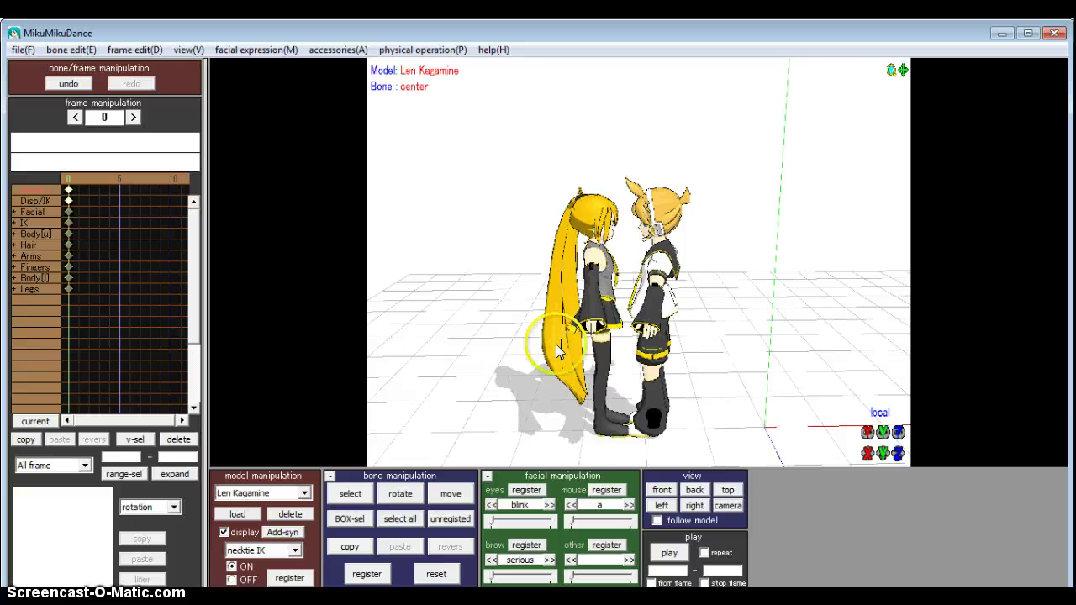
- Switch from Len Kagamine to camera/light/accessory editing
{"action": "scroll", "coordinate": [718, 163], "scroll_direction": "up", "scroll_amount": 5}
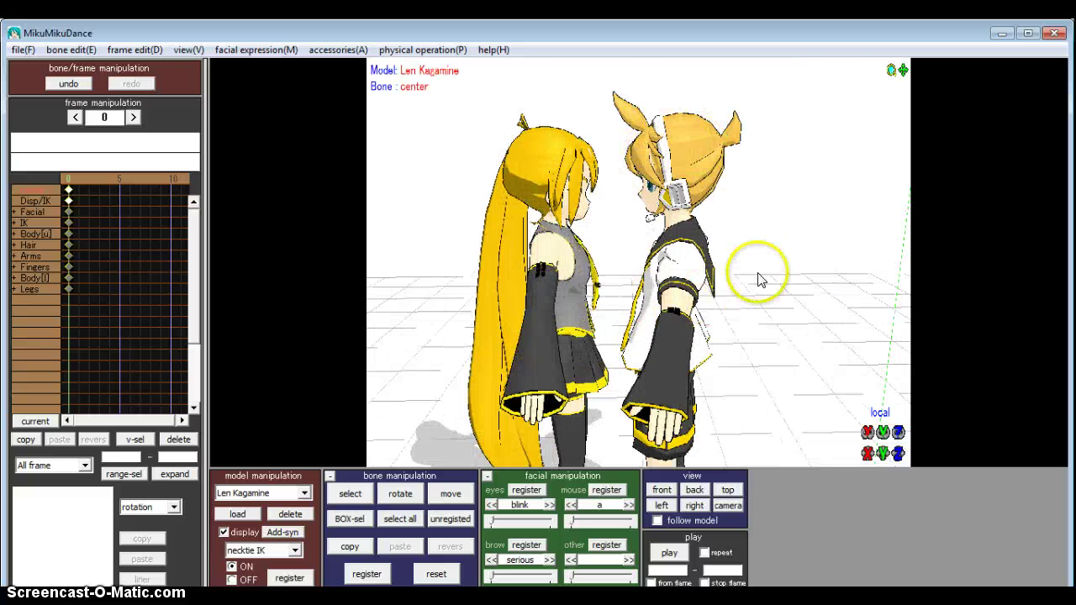
{"action": "mouse_move", "coordinate": [759, 279]}
{"action": "right_mouse_down"}
{"action": "mouse_move", "coordinate": [841, 302]}
{"action": "mouse_move", "coordinate": [756, 263]}
{"action": "mouse_move", "coordinate": [762, 279]}
{"action": "right_mouse_up"}
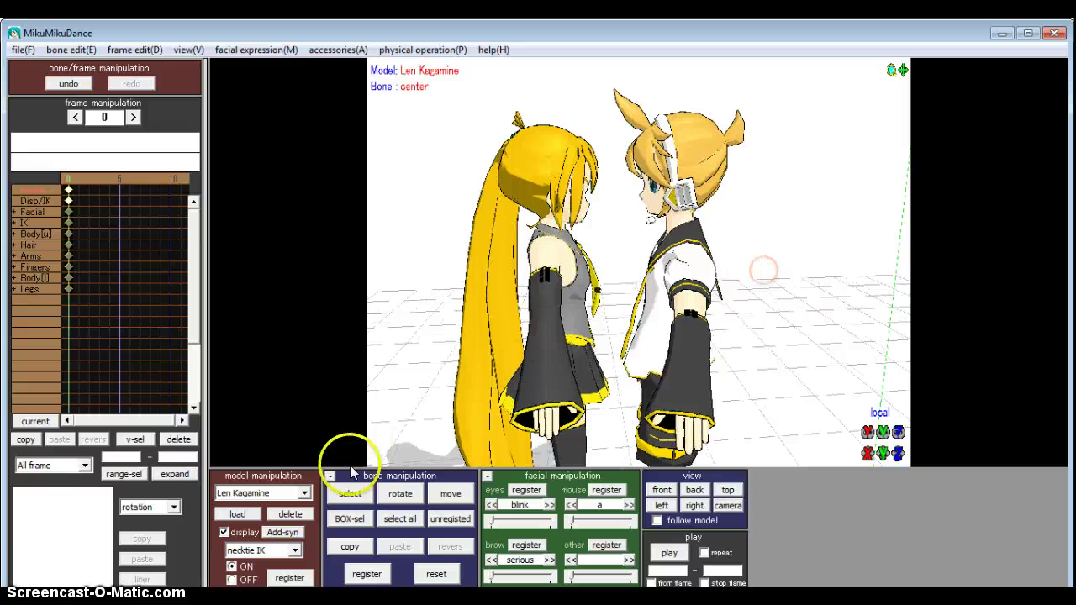
{"action": "left_click", "coordinate": [304, 493]}
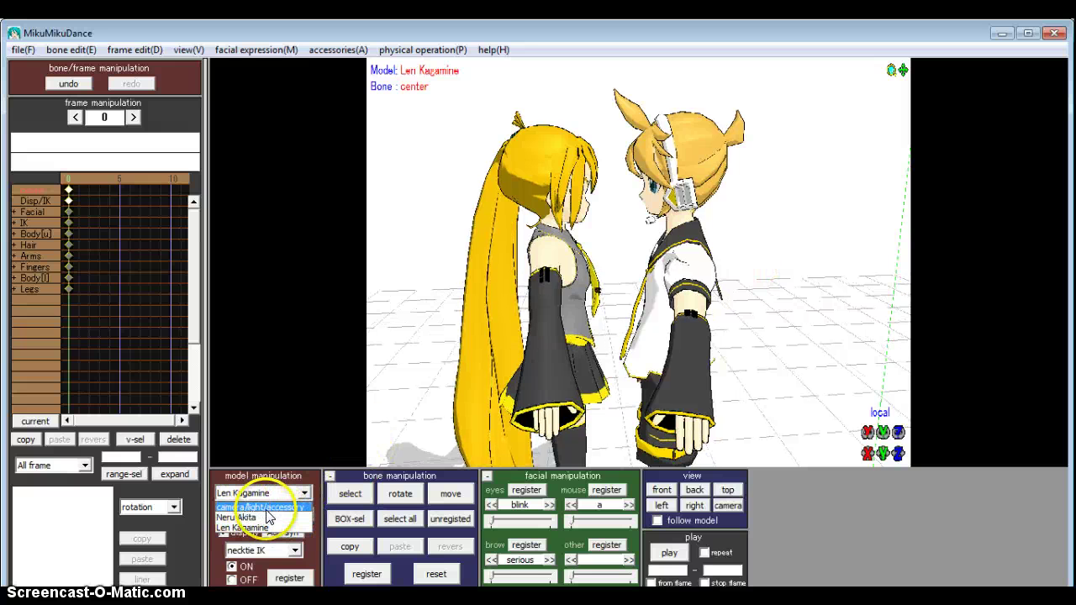
{"action": "left_click", "coordinate": [266, 508]}
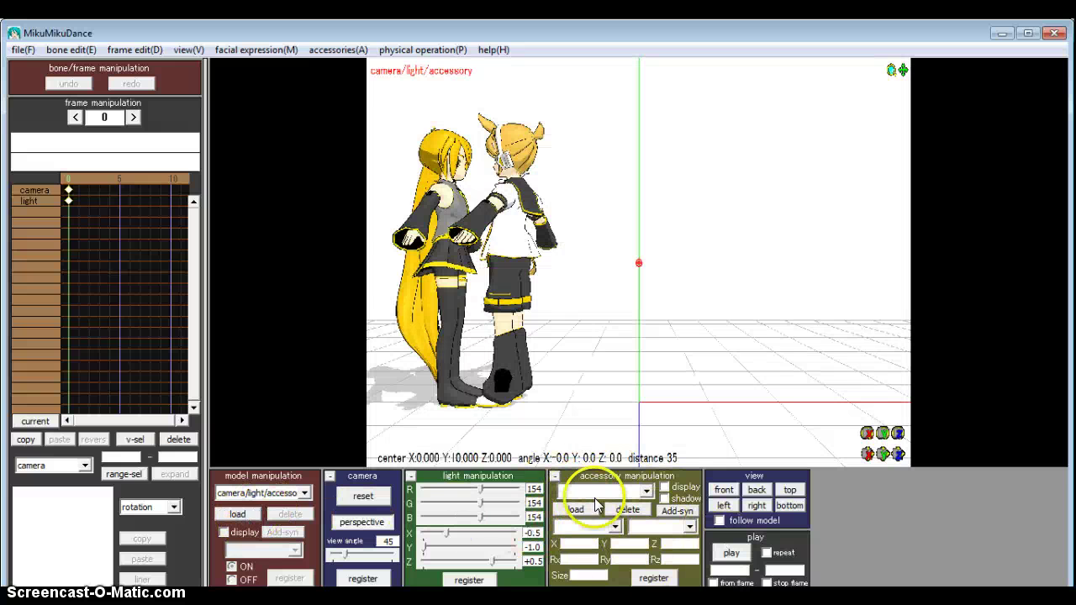
- Set the light's red value to 147 and frame both models side-on with the camera
{"action": "mouse_move", "coordinate": [481, 497]}
{"action": "left_mouse_down"}
{"action": "mouse_move", "coordinate": [427, 497]}
{"action": "mouse_move", "coordinate": [517, 496]}
{"action": "mouse_move", "coordinate": [353, 501]}
{"action": "mouse_move", "coordinate": [531, 508]}
{"action": "mouse_move", "coordinate": [395, 521]}
{"action": "mouse_move", "coordinate": [481, 495]}
{"action": "left_mouse_up"}
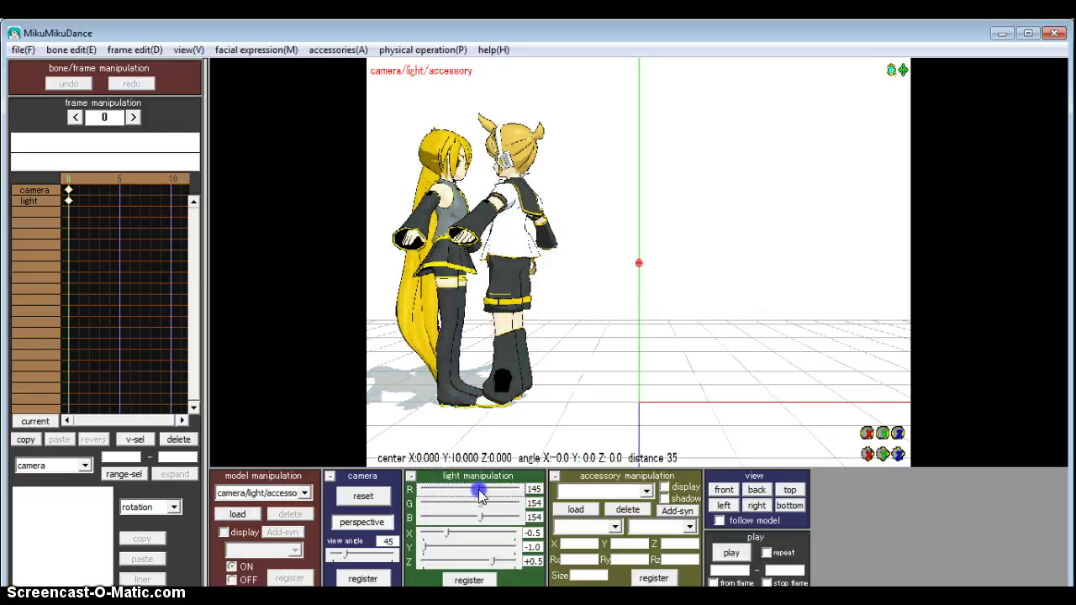
{"action": "right_click_drag", "start_coordinate": [420, 304], "coordinate": [450, 330]}
{"action": "left_click_drag", "start_coordinate": [913, 76], "coordinate": [816, 194]}
{"action": "right_click_drag", "start_coordinate": [816, 186], "coordinate": [783, 185]}
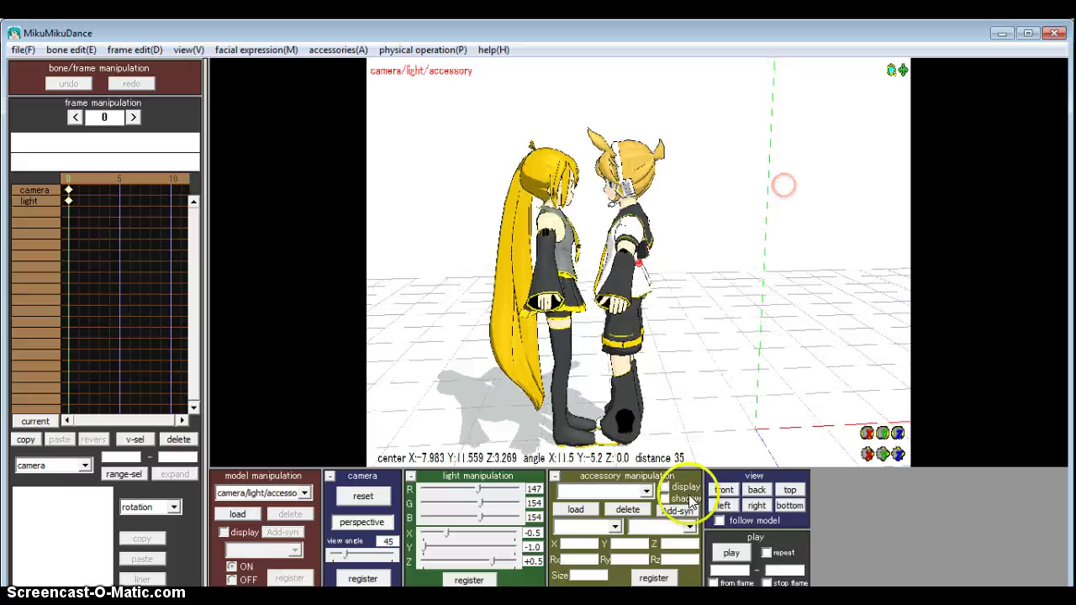
- Load the leek accessory negi(left).vac into the scene and view it on the ground next to the models
{"action": "left_click", "coordinate": [575, 511]}
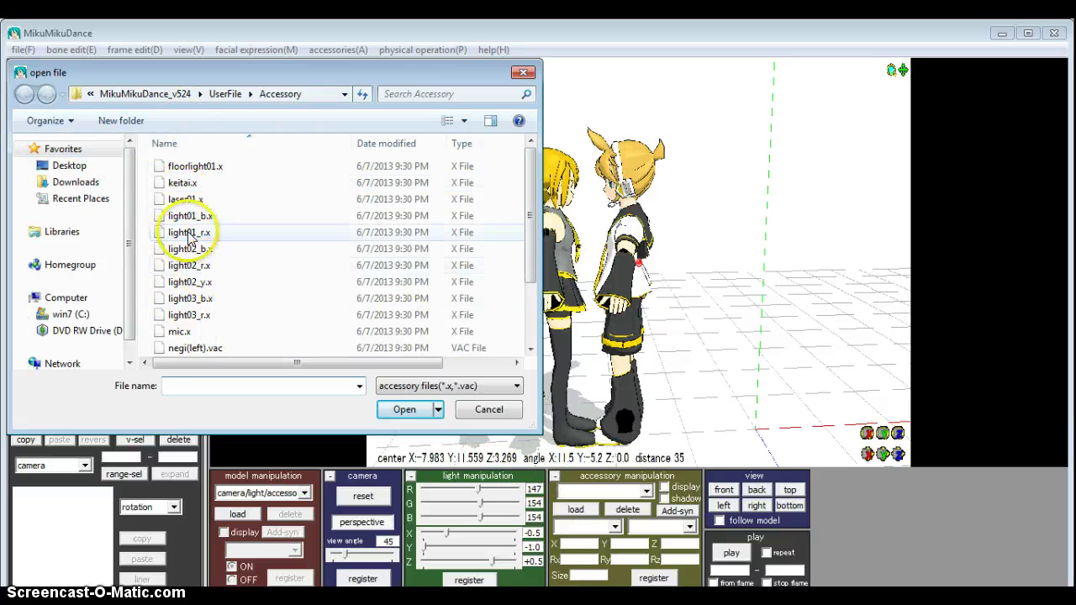
{"action": "left_click", "coordinate": [201, 348]}
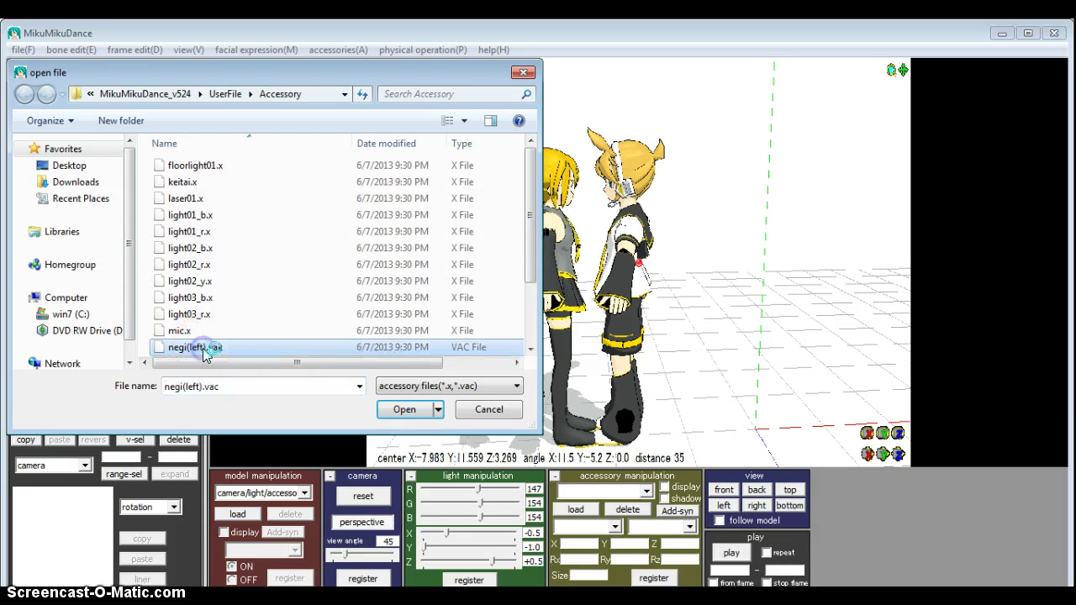
{"action": "left_click", "coordinate": [404, 410]}
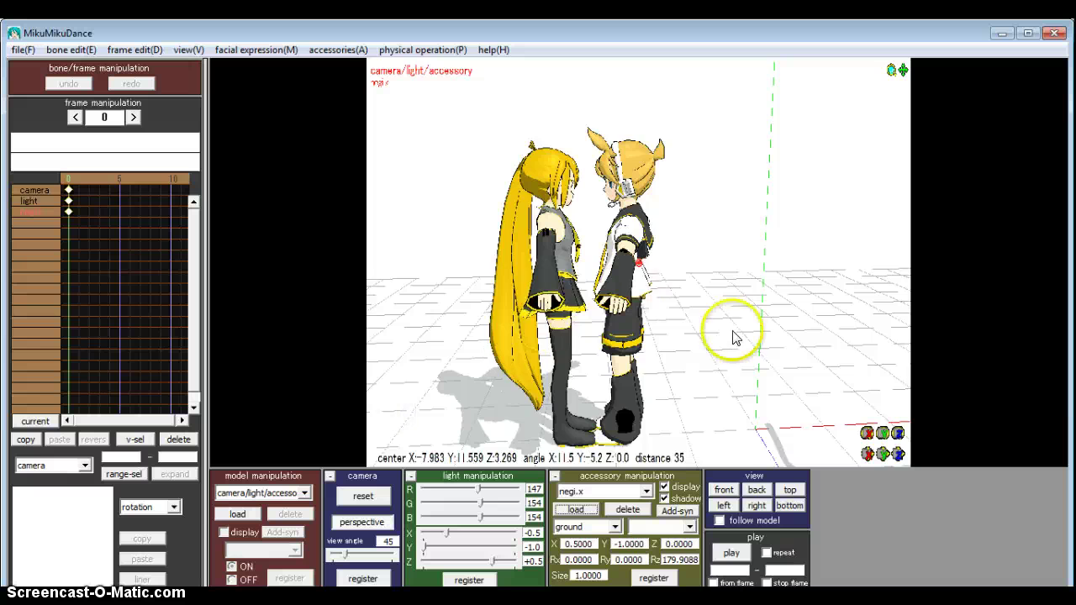
{"action": "scroll", "coordinate": [740, 344], "scroll_direction": "down", "scroll_amount": 5}
{"action": "left_click", "coordinate": [303, 493]}
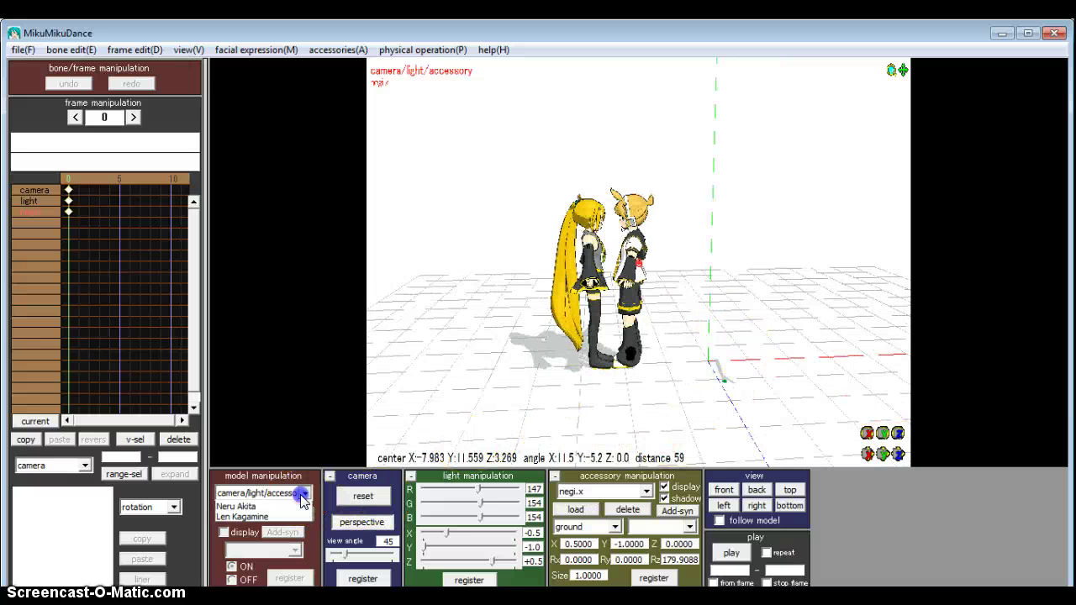
{"action": "left_click", "coordinate": [359, 481]}
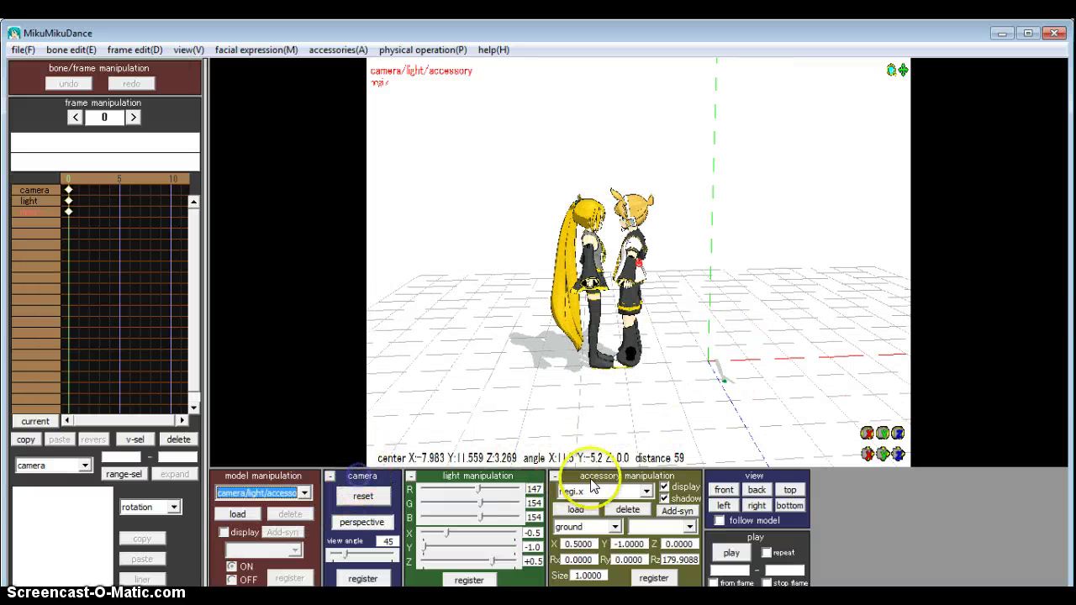
{"action": "mouse_move", "coordinate": [763, 375]}
{"action": "right_mouse_down"}
{"action": "mouse_move", "coordinate": [798, 343]}
{"action": "mouse_move", "coordinate": [711, 300]}
{"action": "mouse_move", "coordinate": [679, 302]}
{"action": "right_mouse_up"}
{"action": "left_click", "coordinate": [588, 336]}
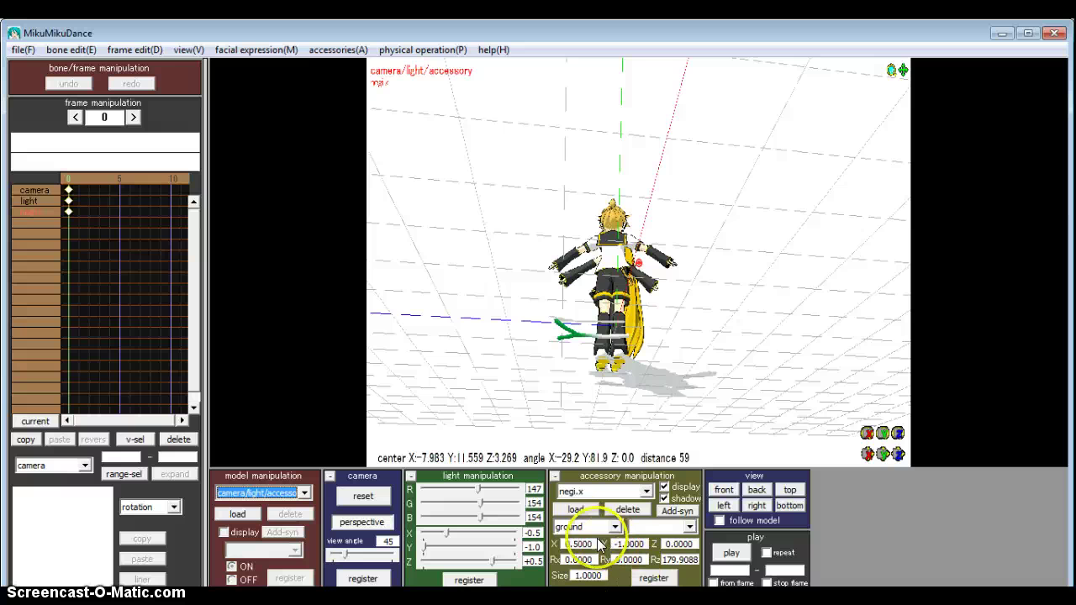
- Load the model file Dammy_Bone.pmd, dismiss its model information, and bring its bones into view
{"action": "left_click", "coordinate": [301, 497]}
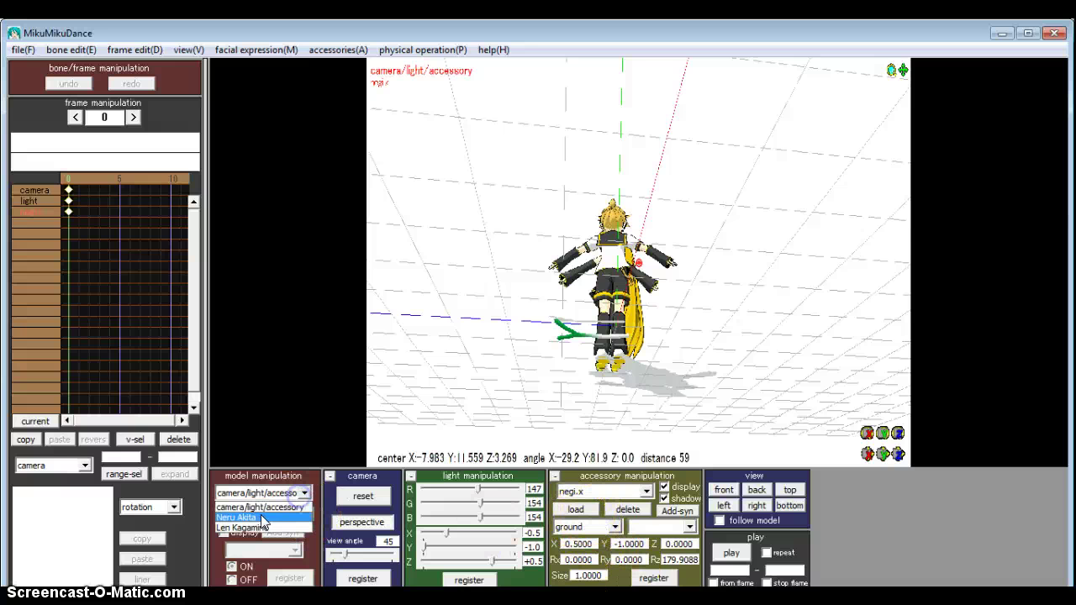
{"action": "left_click", "coordinate": [274, 473]}
{"action": "left_click", "coordinate": [243, 514]}
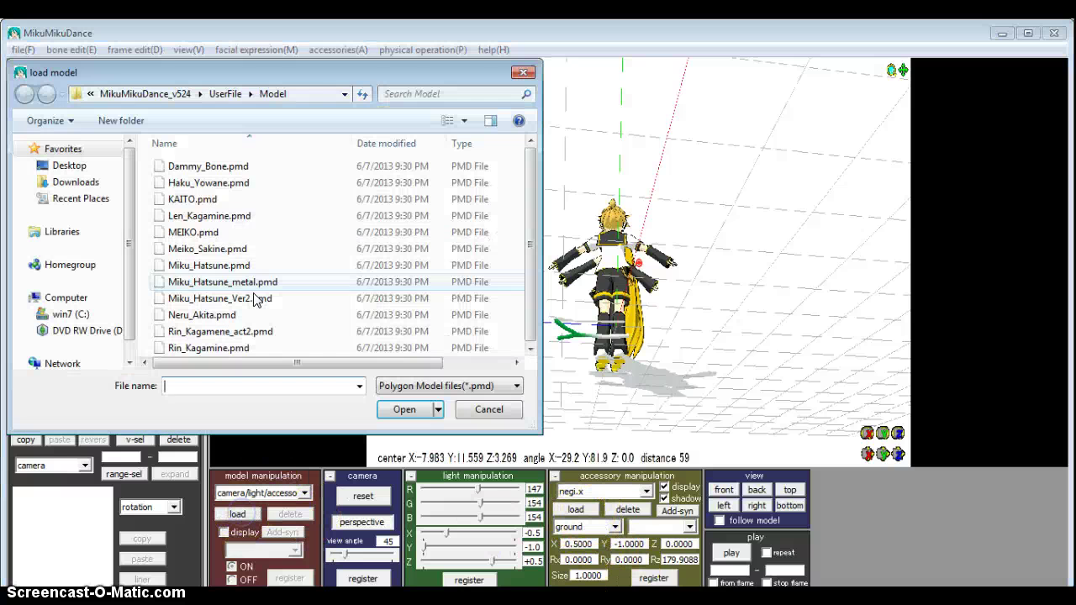
{"action": "left_click", "coordinate": [216, 166]}
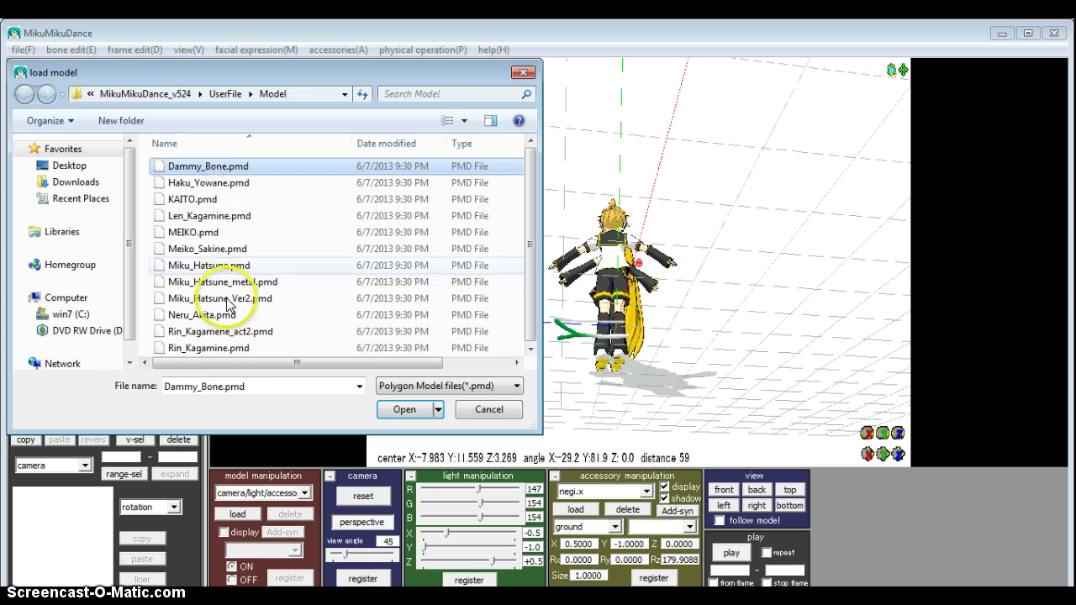
{"action": "left_click", "coordinate": [405, 411]}
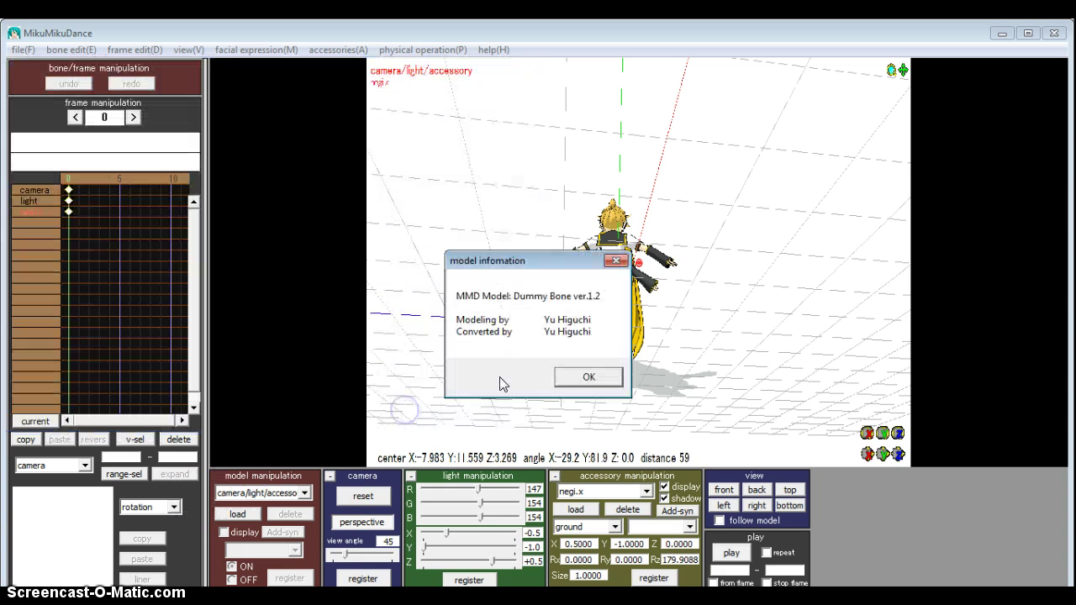
{"action": "left_click", "coordinate": [599, 378]}
{"action": "right_click_drag", "start_coordinate": [493, 217], "coordinate": [610, 240]}
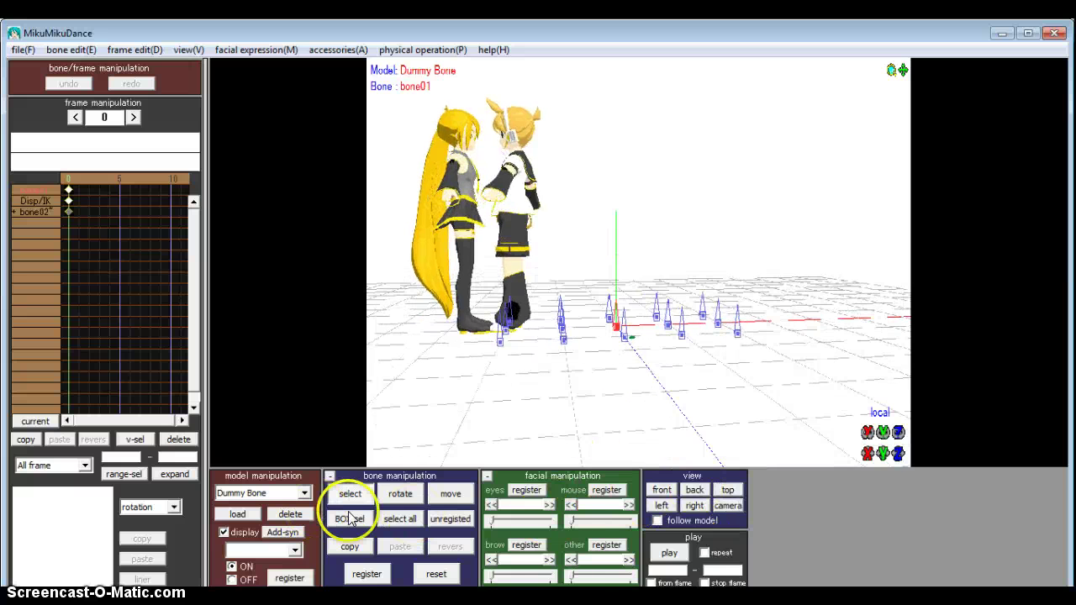
- Return to camera/light/accessory editing and inspect the leek on the ground from several angles
{"action": "left_click", "coordinate": [290, 494]}
{"action": "left_click", "coordinate": [252, 507]}
{"action": "scroll", "coordinate": [658, 435], "scroll_direction": "up", "scroll_amount": 4}
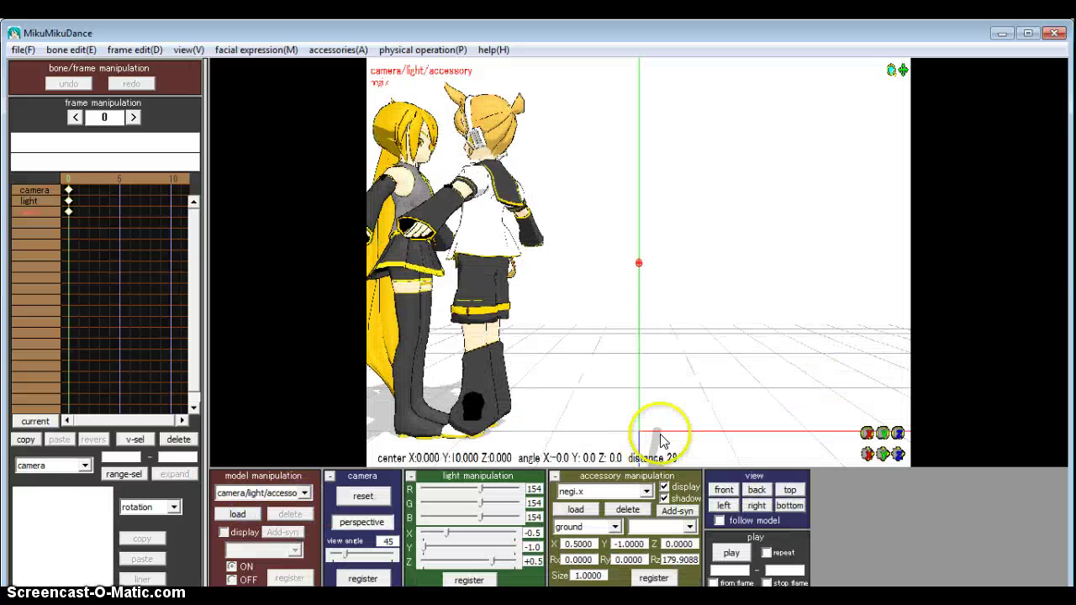
{"action": "right_click_drag", "start_coordinate": [697, 424], "coordinate": [686, 343]}
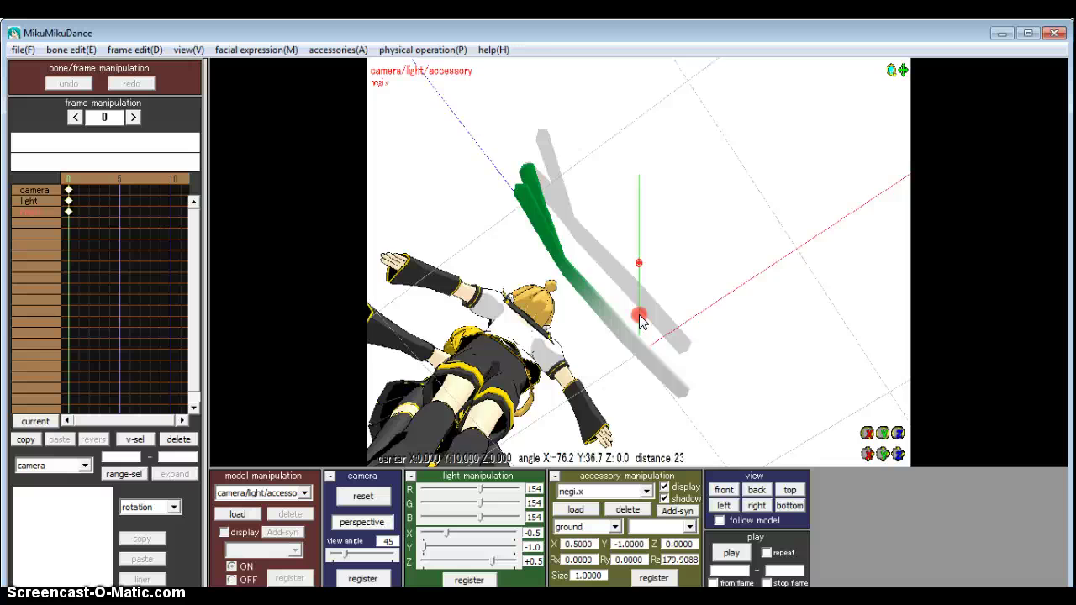
{"action": "right_click_drag", "start_coordinate": [639, 317], "coordinate": [533, 432]}
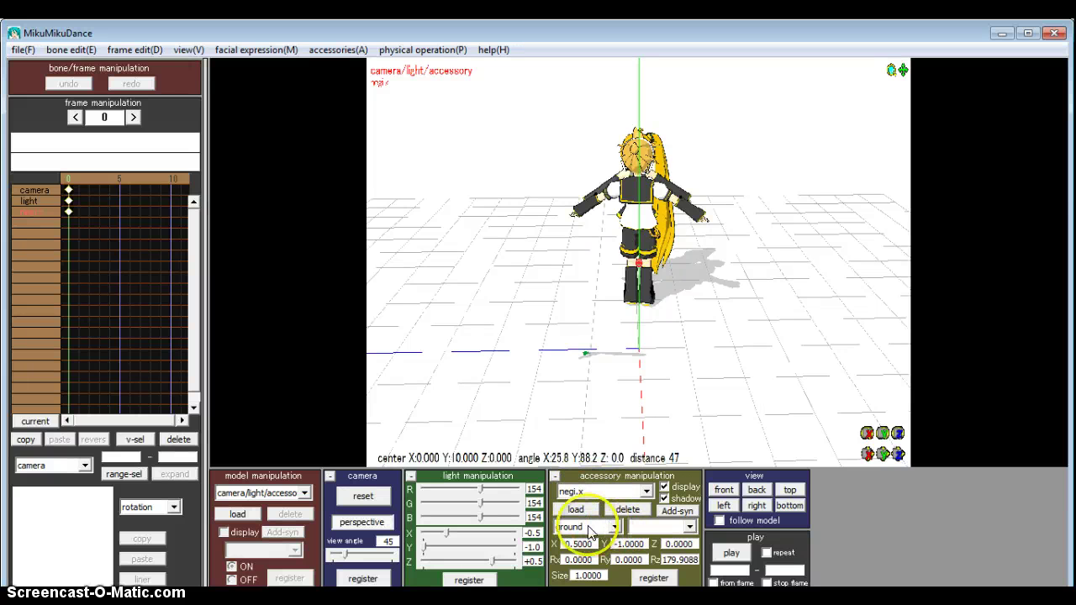
- Try attaching the negi.x accessory to Neru Akita's center bone, then to Len Kagamine's
{"action": "left_click", "coordinate": [615, 527]}
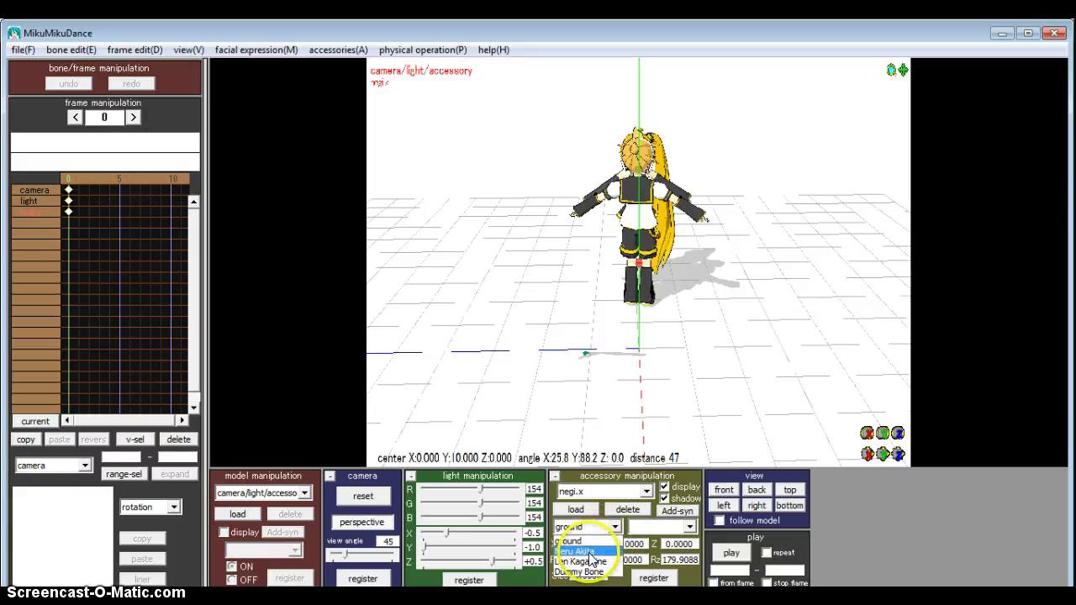
{"action": "left_click", "coordinate": [590, 553]}
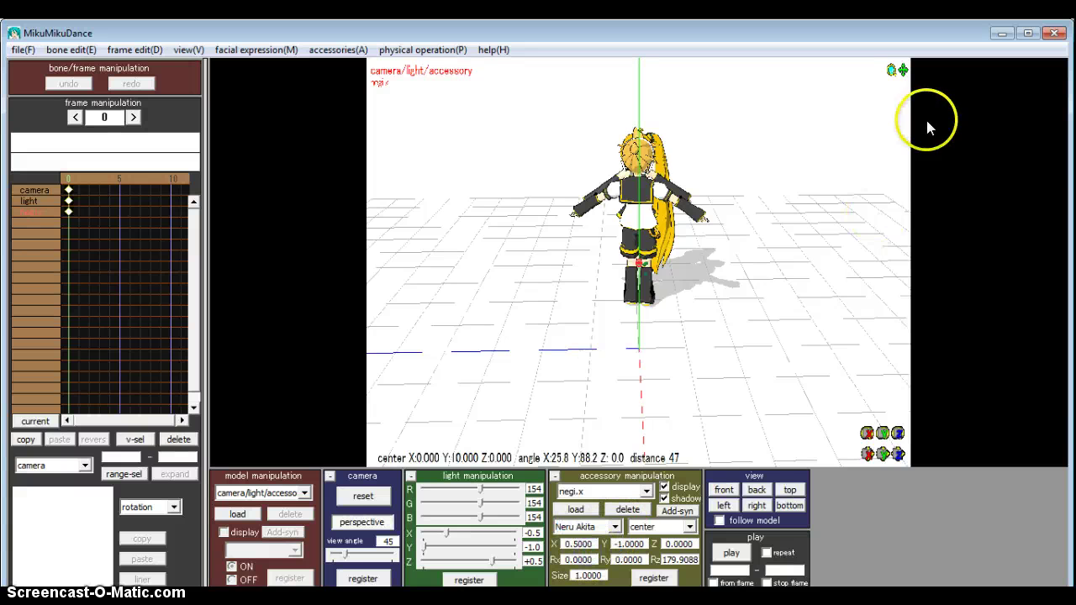
{"action": "right_click_drag", "start_coordinate": [928, 126], "coordinate": [759, 85]}
{"action": "left_click", "coordinate": [611, 526]}
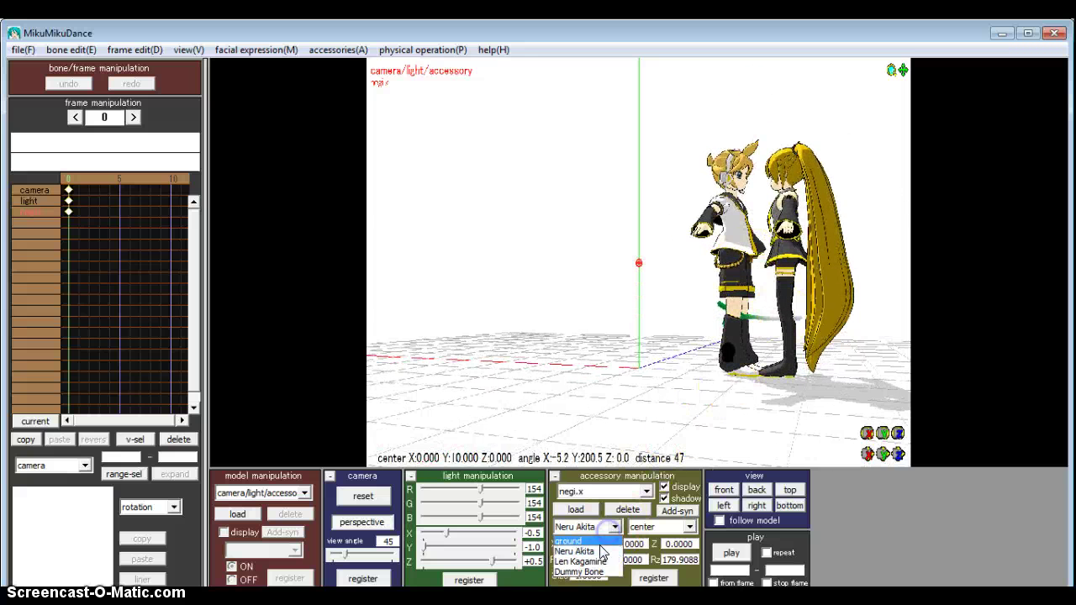
{"action": "left_click", "coordinate": [588, 560]}
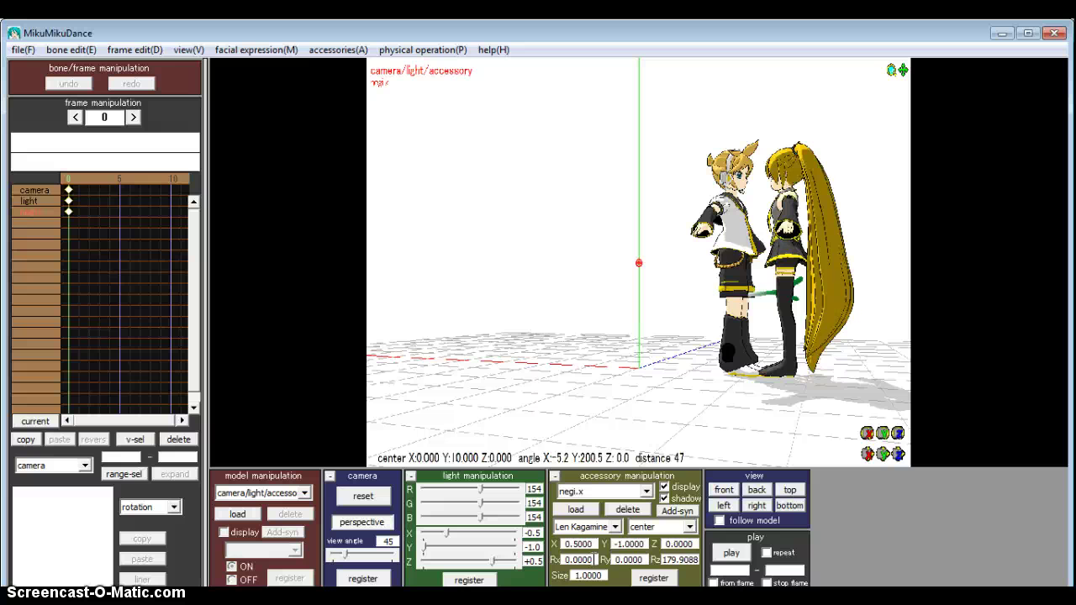
- Attach the negi.x accessory to bone01 of the Dummy Bone model
{"action": "left_click", "coordinate": [598, 527]}
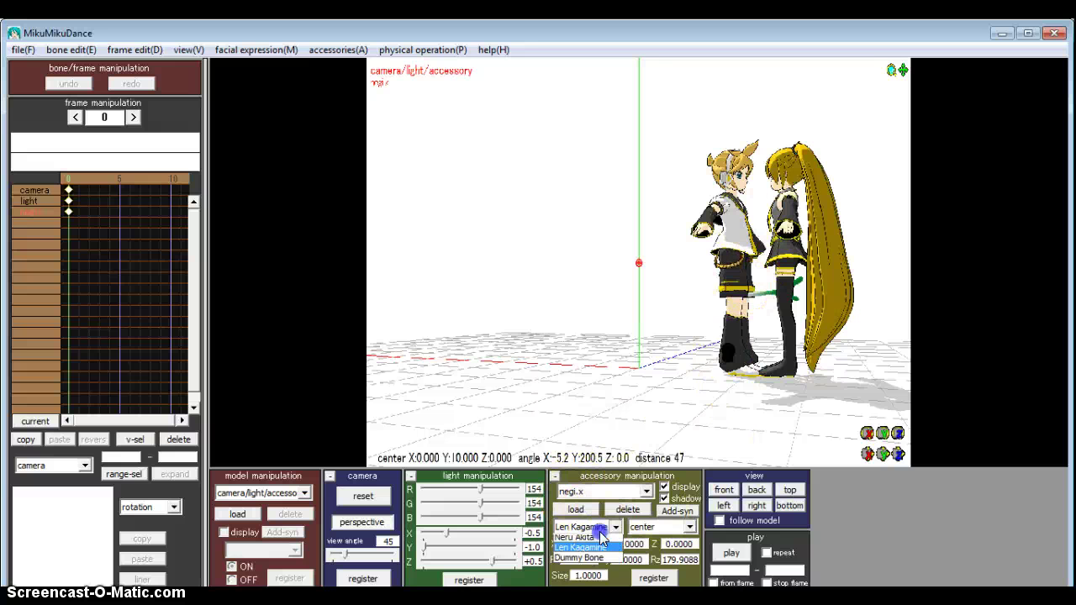
{"action": "left_click", "coordinate": [589, 572]}
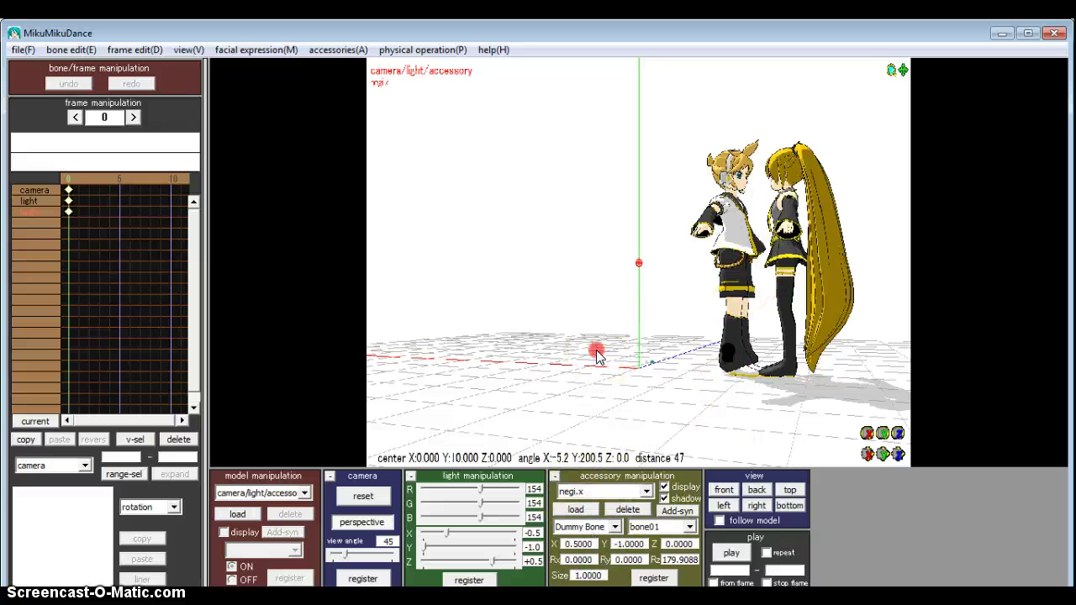
{"action": "right_click_drag", "start_coordinate": [597, 354], "coordinate": [770, 367]}
- Select bone01 of the Dummy Bone model and move it with the leek up off the ground
{"action": "left_click", "coordinate": [302, 494]}
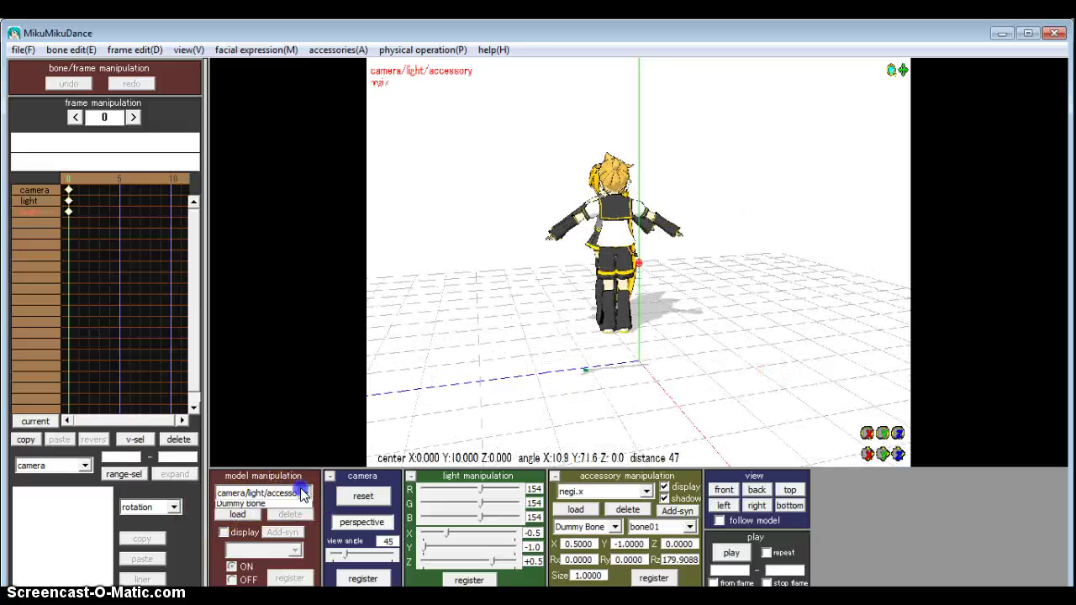
{"action": "left_click", "coordinate": [250, 540]}
{"action": "scroll", "coordinate": [623, 438], "scroll_direction": "up", "scroll_amount": 4}
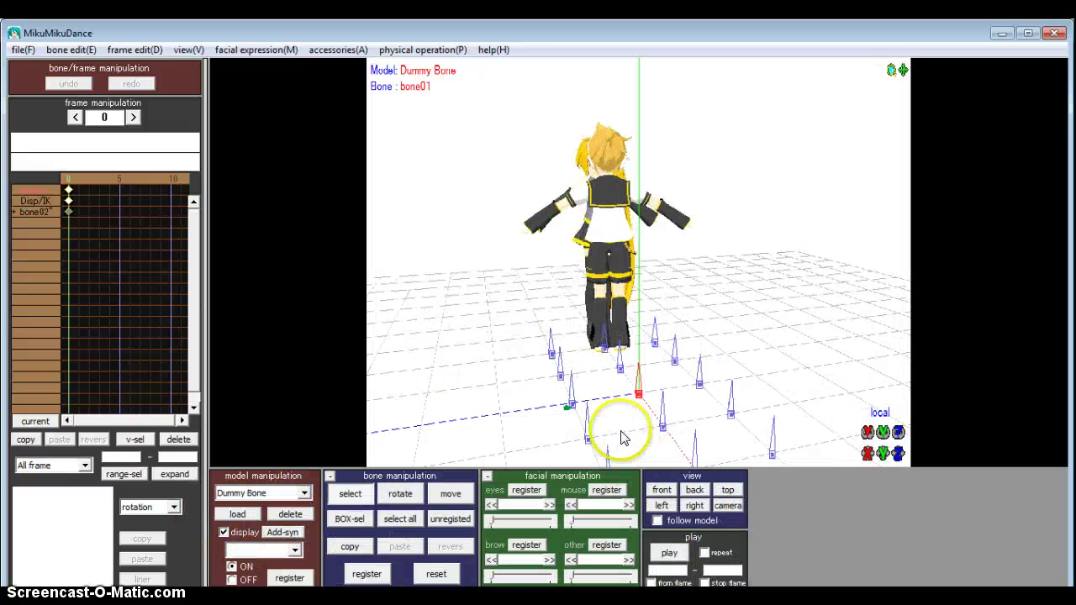
{"action": "left_click", "coordinate": [637, 390]}
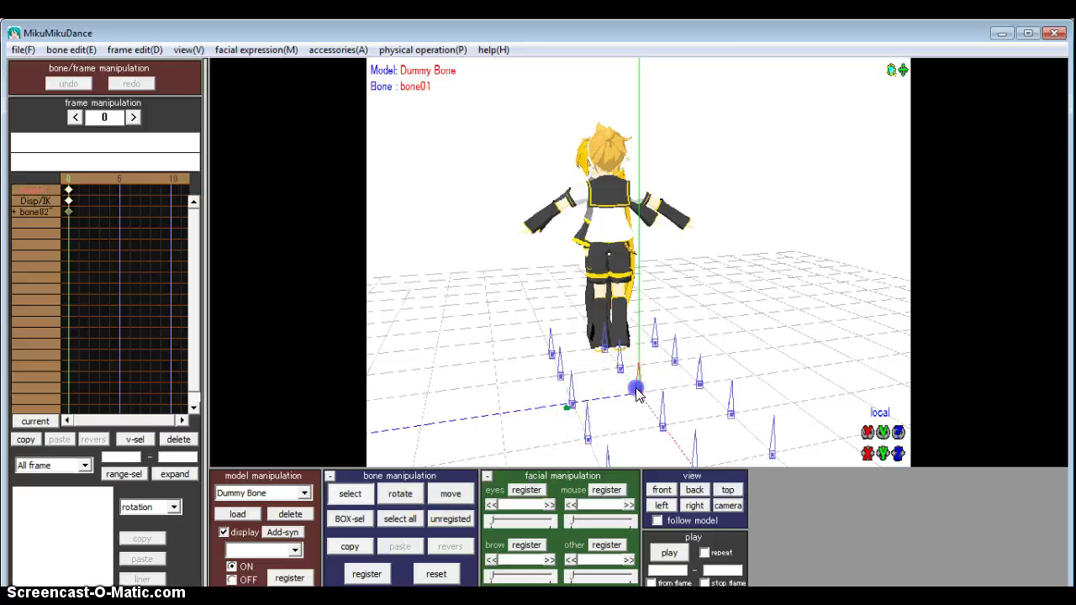
{"action": "left_click", "coordinate": [450, 494]}
{"action": "left_click_drag", "start_coordinate": [636, 388], "coordinate": [728, 137]}
- Move bone01 across the scene toward Neru Akita's left hand, aligning it from different viewing angles
{"action": "right_click_drag", "start_coordinate": [816, 165], "coordinate": [581, 174]}
{"action": "left_click_drag", "start_coordinate": [528, 128], "coordinate": [641, 148]}
{"action": "right_click_drag", "start_coordinate": [677, 181], "coordinate": [836, 212]}
{"action": "left_click_drag", "start_coordinate": [694, 157], "coordinate": [806, 168]}
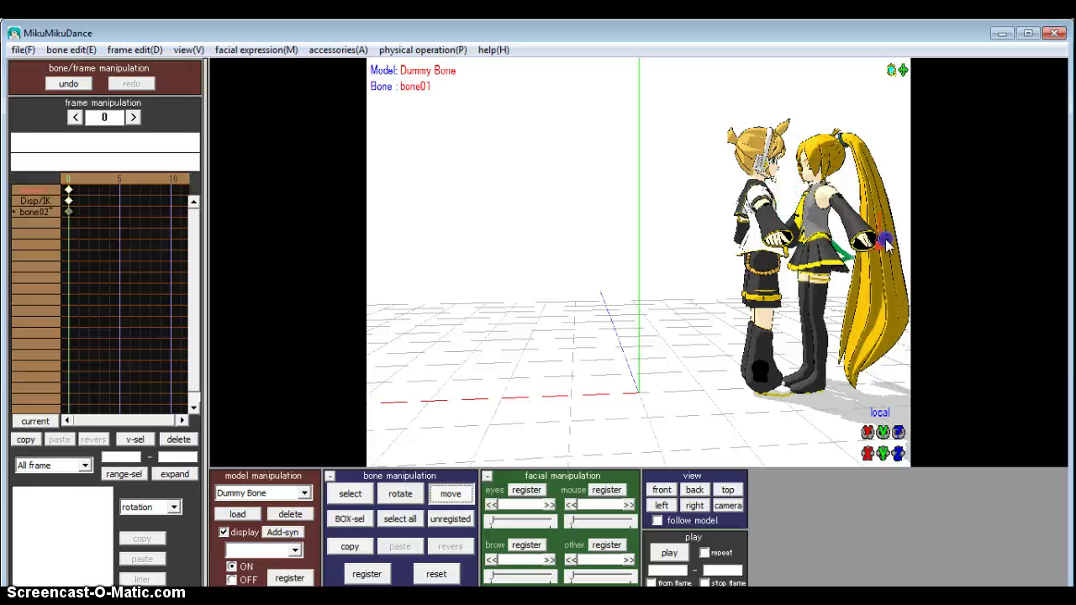
{"action": "right_click_drag", "start_coordinate": [767, 311], "coordinate": [807, 326]}
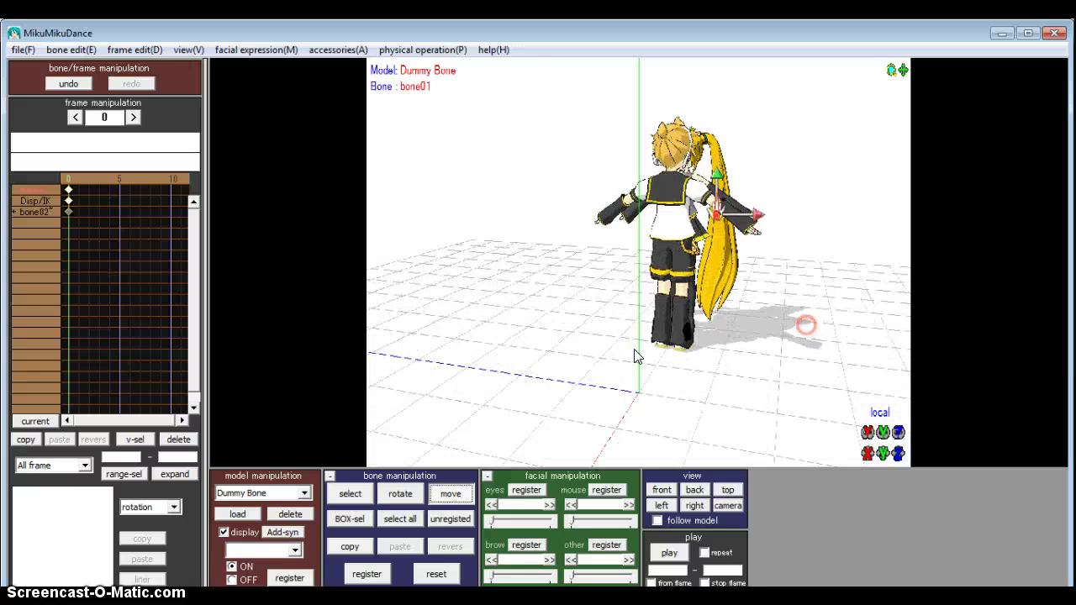
- Bring bone01 closer to Neru Akita's left hand with the Move tool, checking its depth from the side and behind
{"action": "left_click", "coordinate": [400, 494]}
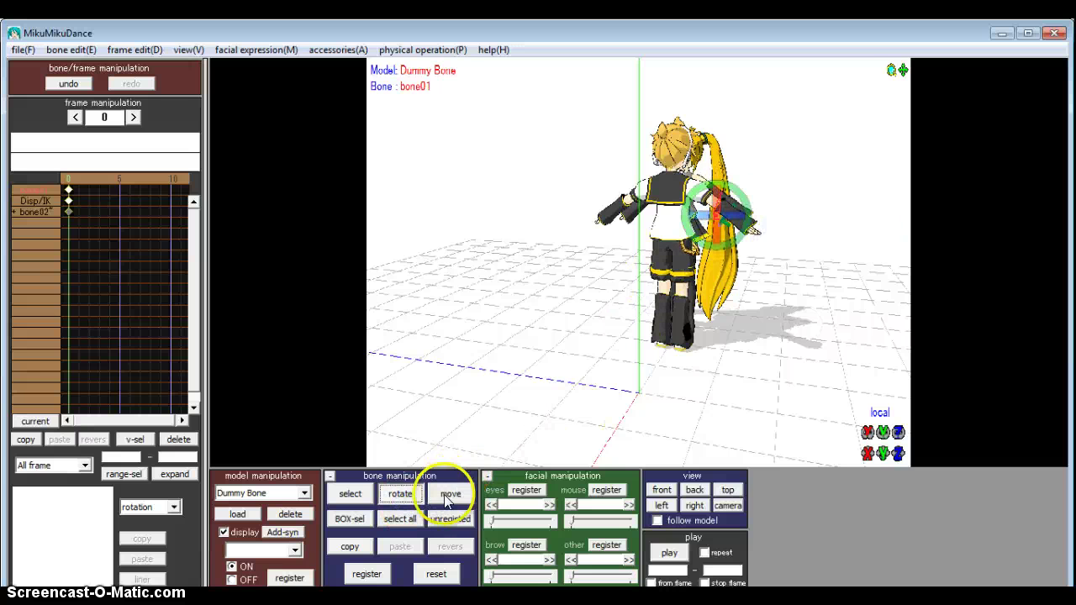
{"action": "right_click_drag", "start_coordinate": [768, 228], "coordinate": [740, 195]}
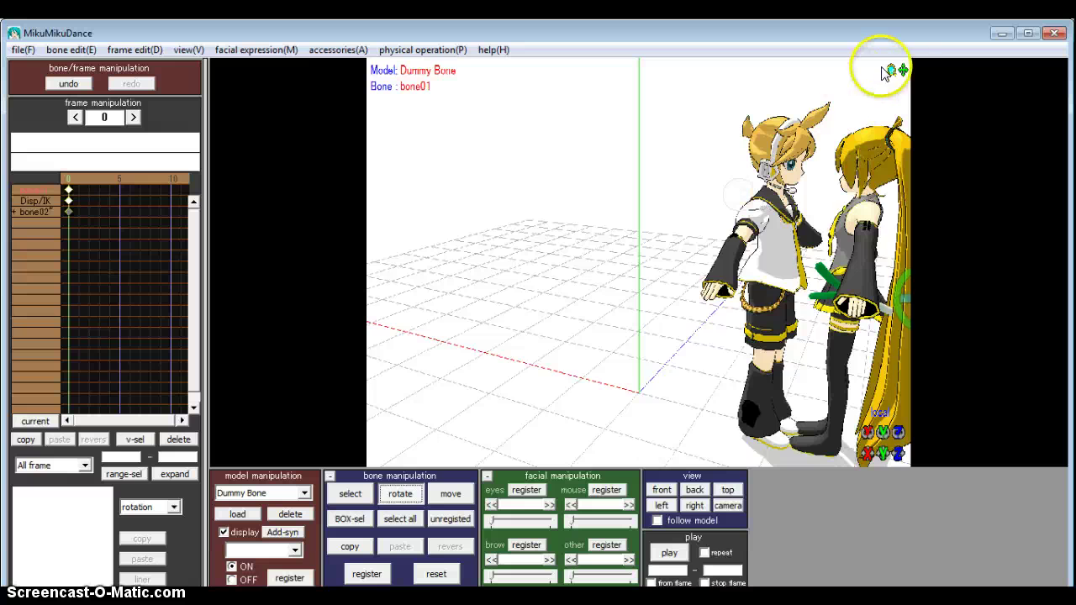
{"action": "left_click_drag", "start_coordinate": [902, 70], "coordinate": [505, 219]}
{"action": "middle_click_drag", "start_coordinate": [505, 219], "coordinate": [423, 187]}
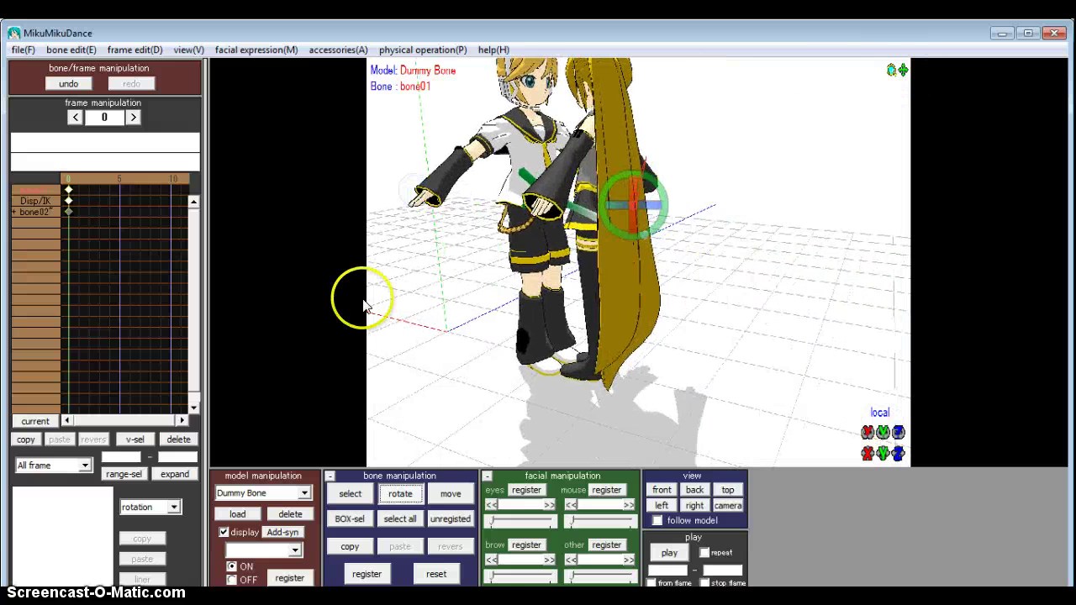
{"action": "left_click", "coordinate": [450, 494]}
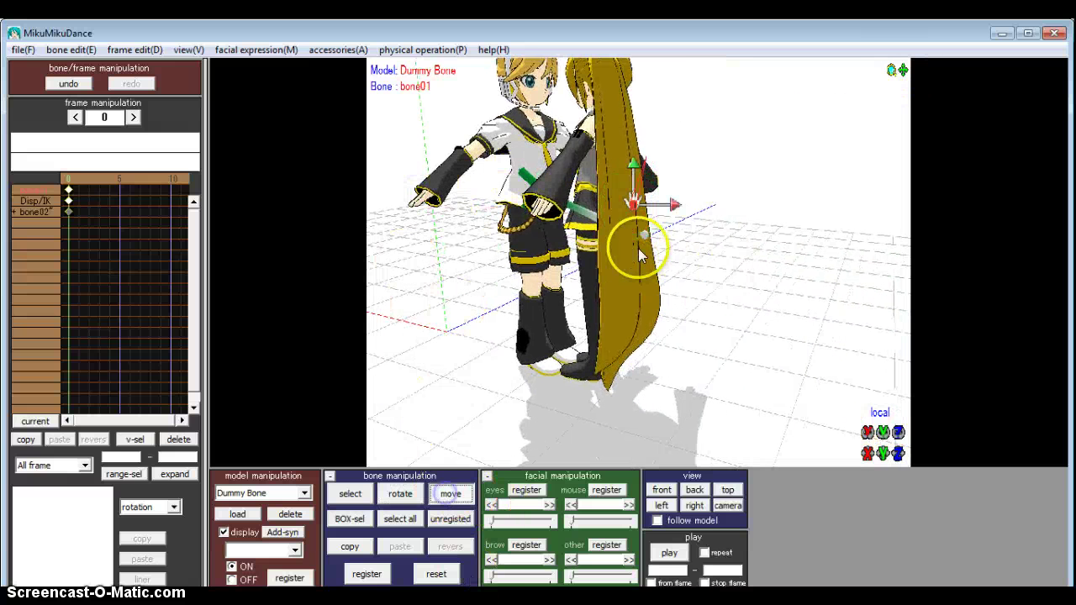
{"action": "right_click_drag", "start_coordinate": [656, 182], "coordinate": [614, 179]}
{"action": "scroll", "coordinate": [689, 158], "scroll_direction": "down", "scroll_amount": 5}
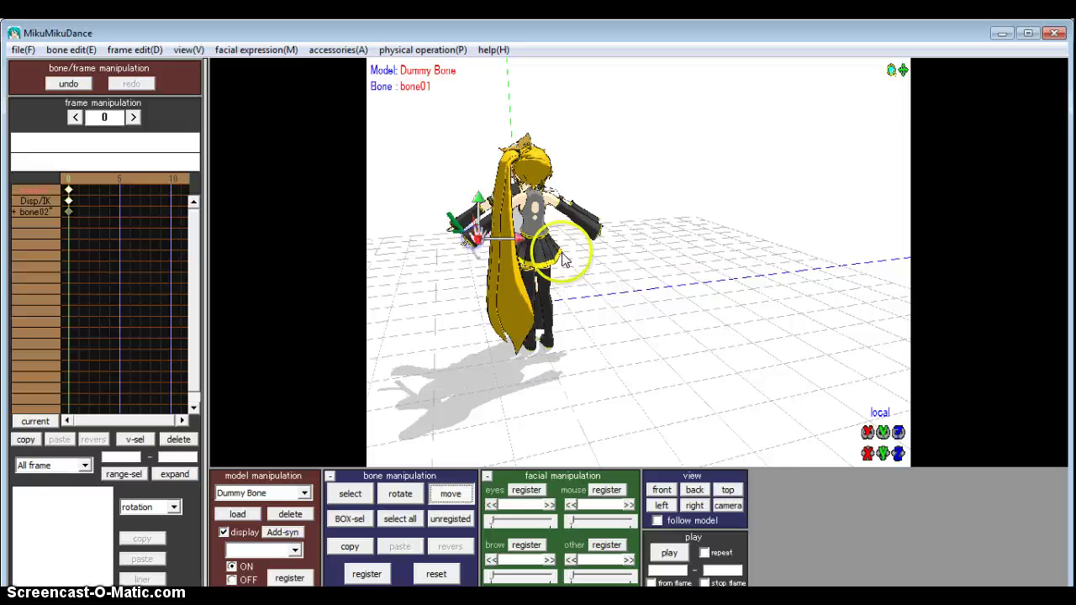
- Nudge bone01 slightly upward so the leek's handle sits in Neru Akita's left hand, and check the grip up close
{"action": "right_click_drag", "start_coordinate": [564, 259], "coordinate": [730, 254]}
{"action": "scroll", "coordinate": [719, 263], "scroll_direction": "up", "scroll_amount": 5}
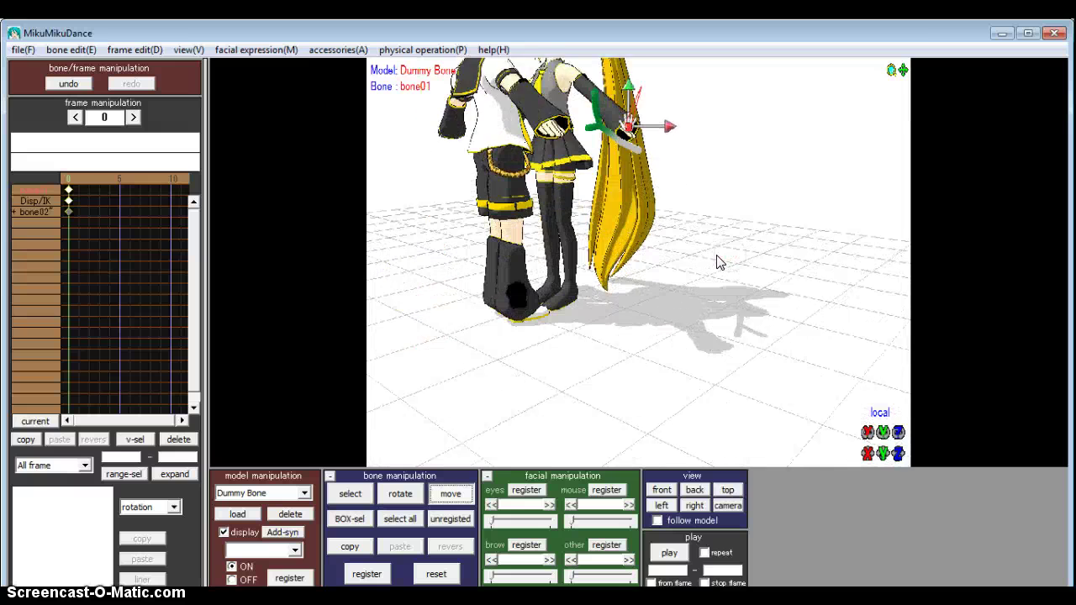
{"action": "scroll", "coordinate": [721, 262], "scroll_direction": "up", "scroll_amount": 1}
{"action": "left_click_drag", "start_coordinate": [905, 73], "coordinate": [607, 392]}
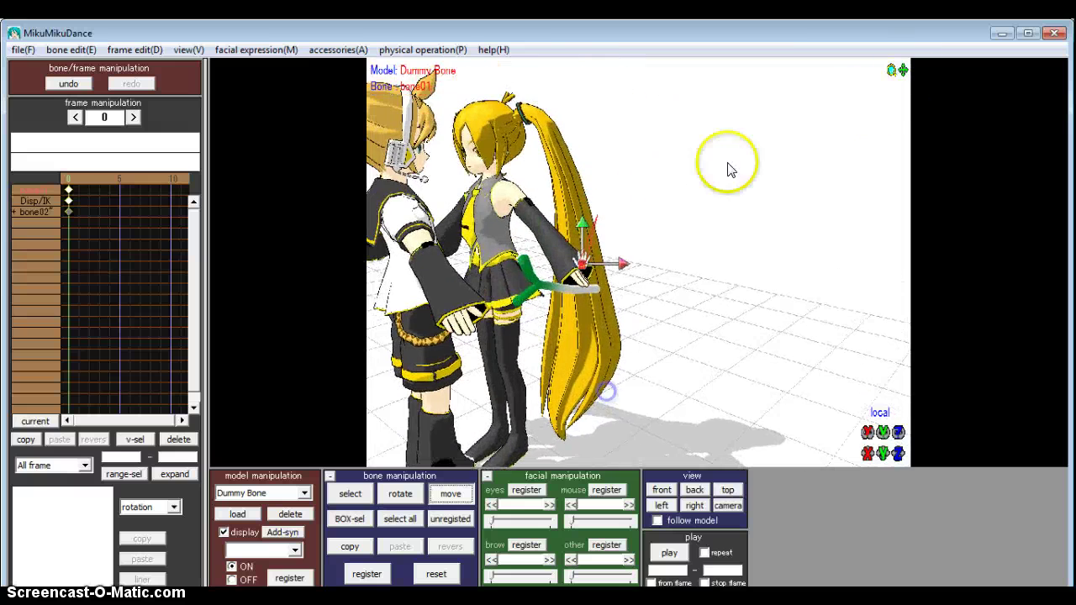
{"action": "left_click_drag", "start_coordinate": [582, 264], "coordinate": [586, 253]}
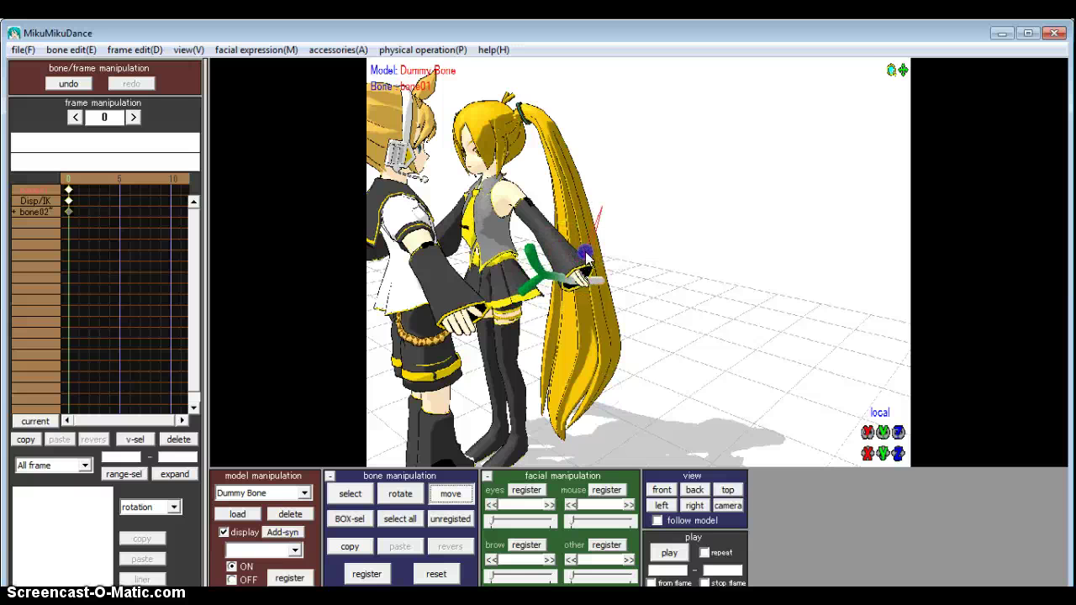
{"action": "scroll", "coordinate": [640, 312], "scroll_direction": "up", "scroll_amount": 2}
{"action": "scroll", "coordinate": [641, 312], "scroll_direction": "down", "scroll_amount": 1}
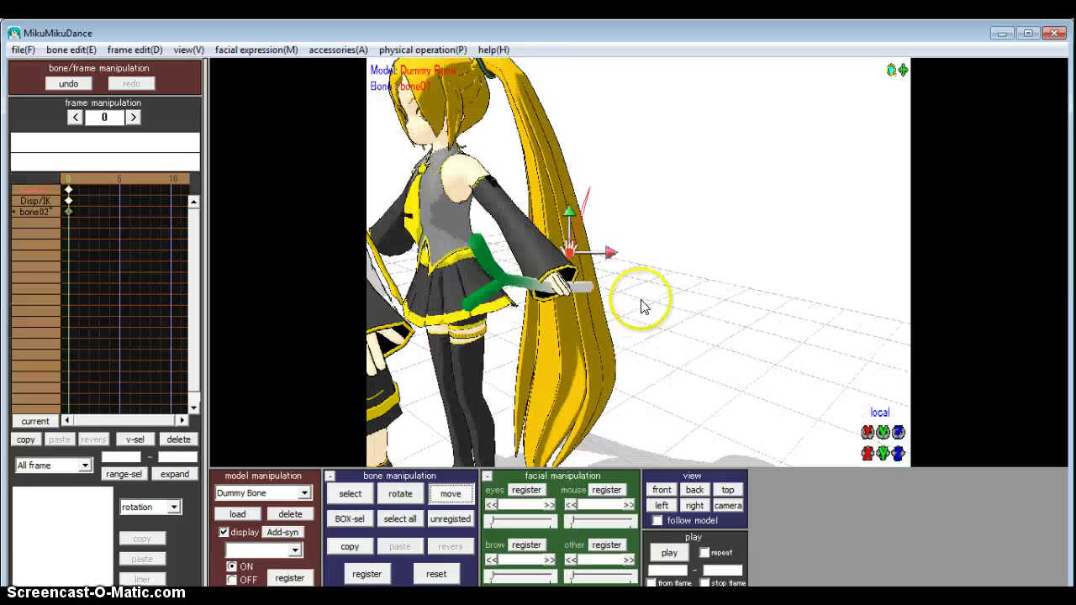
{"action": "scroll", "coordinate": [641, 306], "scroll_direction": "up", "scroll_amount": 1}
- Switch to the Neru Akita model and rotate the left index finger's outer joints so the finger curls around the leek's handle
{"action": "left_click", "coordinate": [295, 492]}
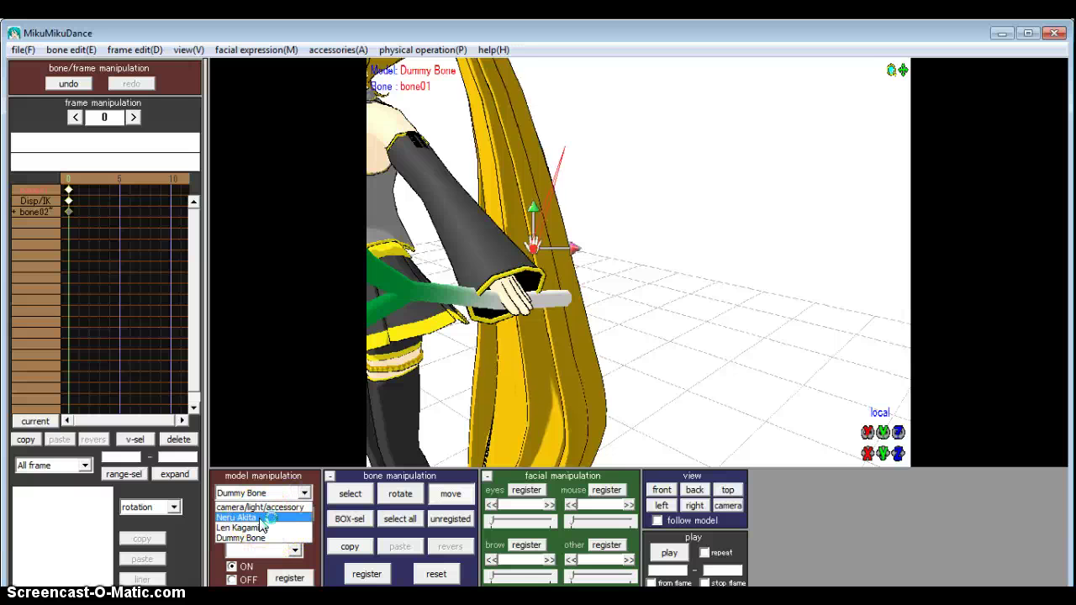
{"action": "left_click", "coordinate": [262, 518]}
{"action": "scroll", "coordinate": [521, 286], "scroll_direction": "up", "scroll_amount": 2}
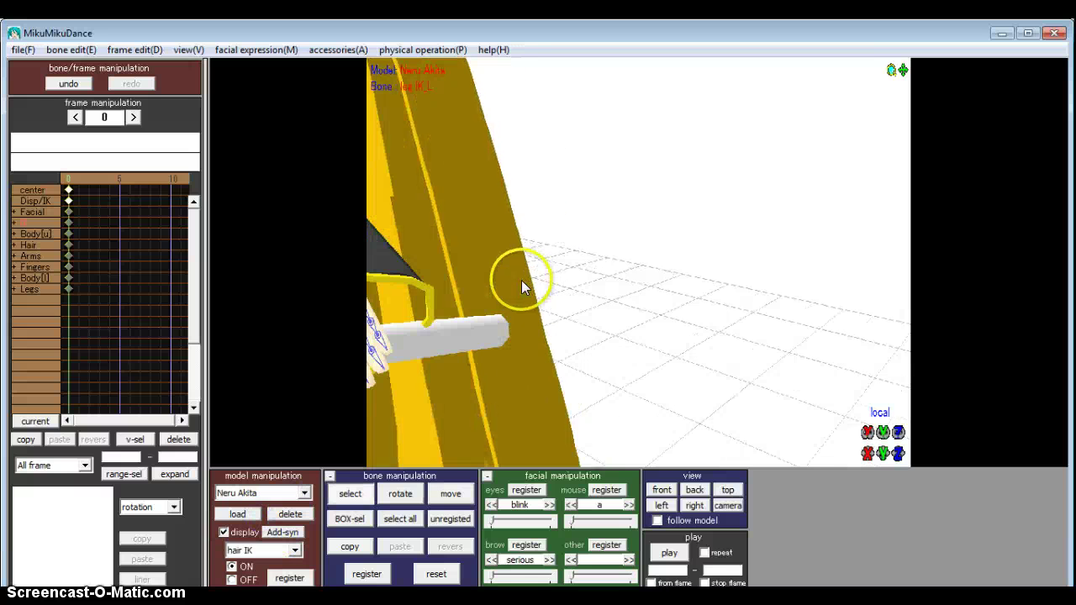
{"action": "left_click_drag", "start_coordinate": [902, 70], "coordinate": [671, 262]}
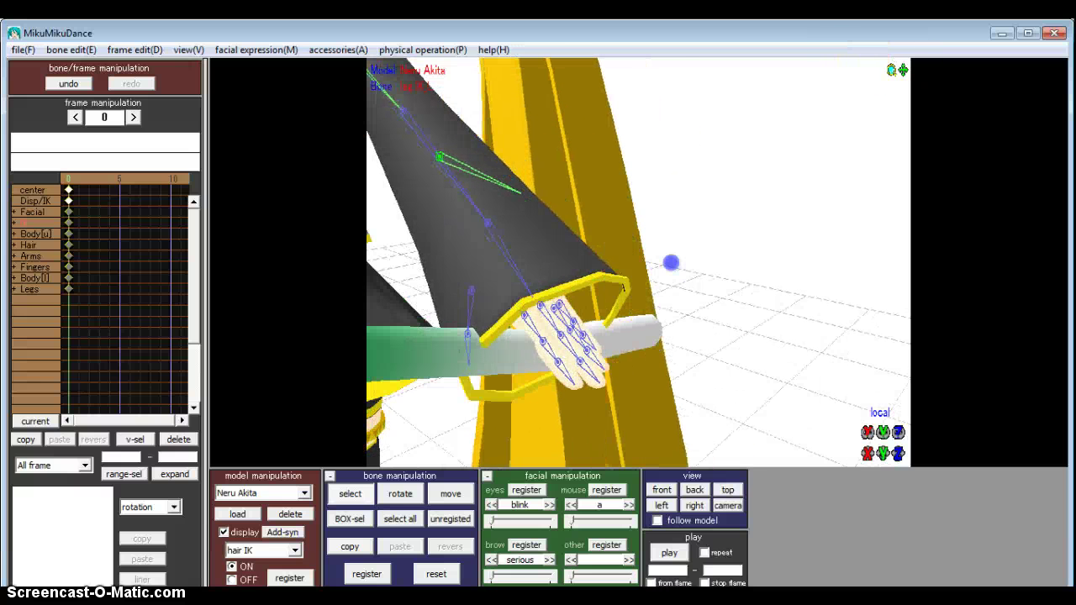
{"action": "left_click", "coordinate": [396, 494]}
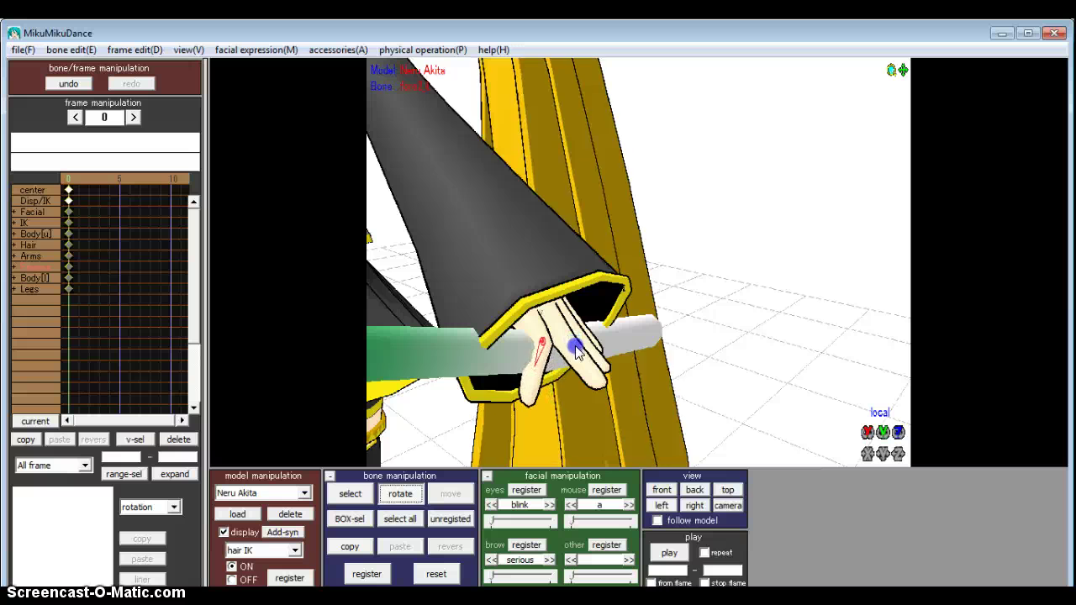
{"action": "left_click", "coordinate": [350, 494]}
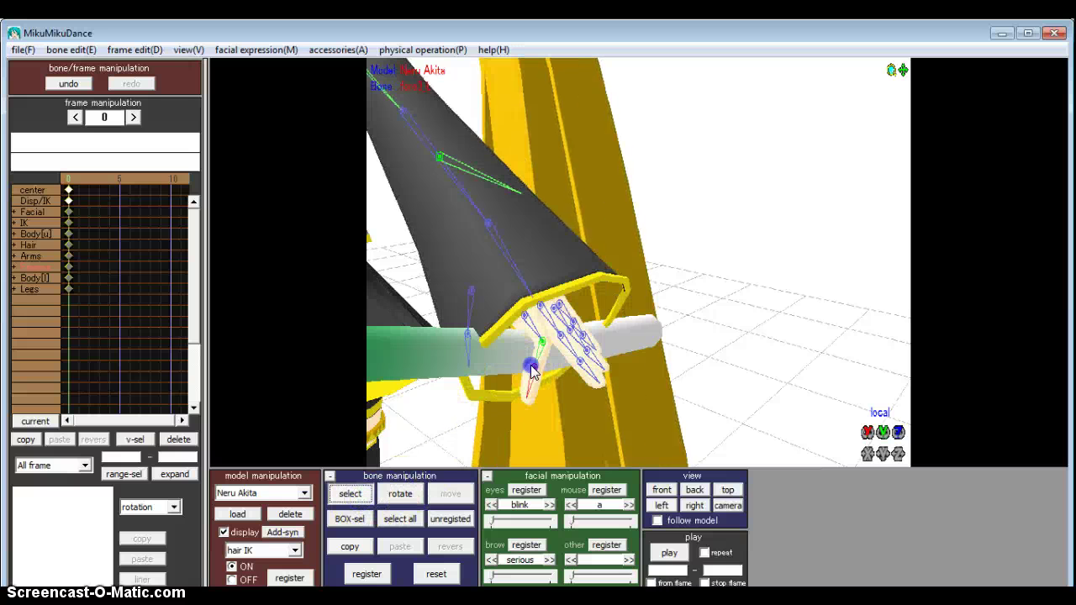
{"action": "left_click", "coordinate": [423, 493]}
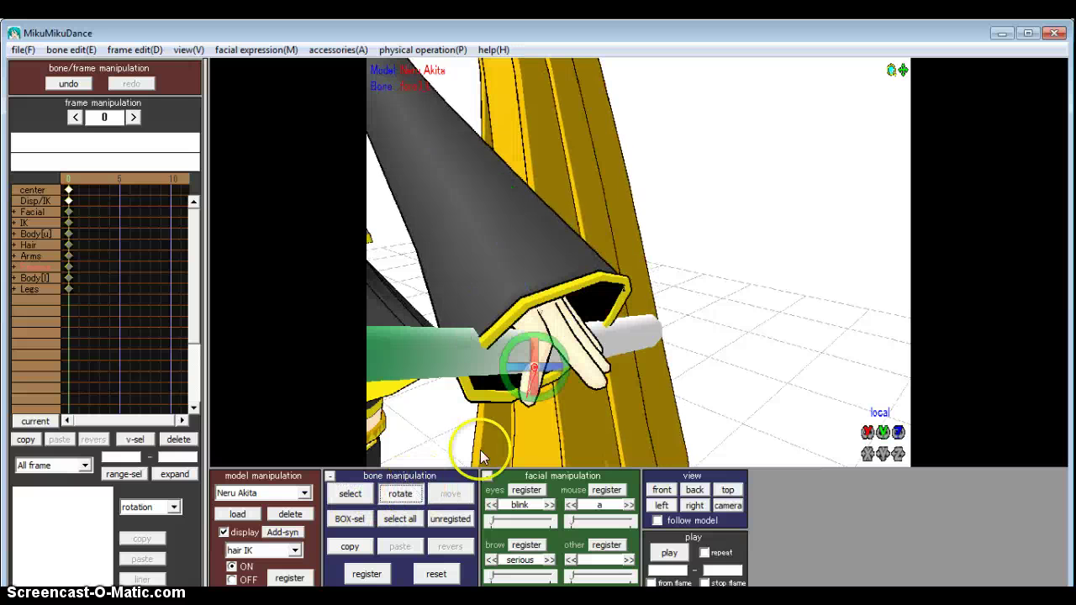
{"action": "left_click", "coordinate": [555, 380]}
- Rotate the two outer joints of Neru Akita's left middle finger to curl it around the leek's handle
{"action": "left_click", "coordinate": [345, 503]}
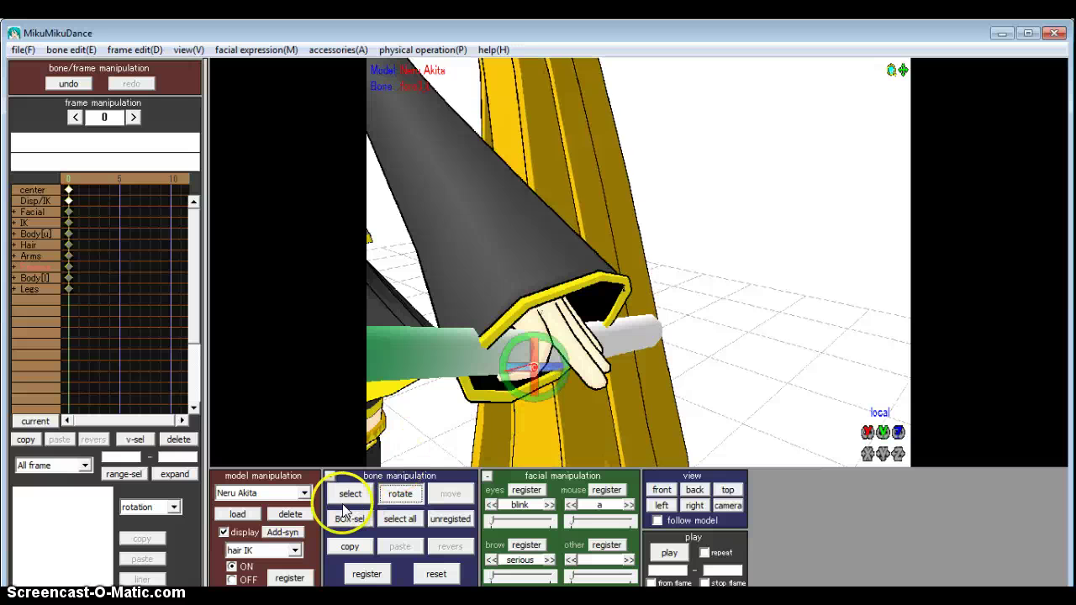
{"action": "left_click", "coordinate": [400, 492]}
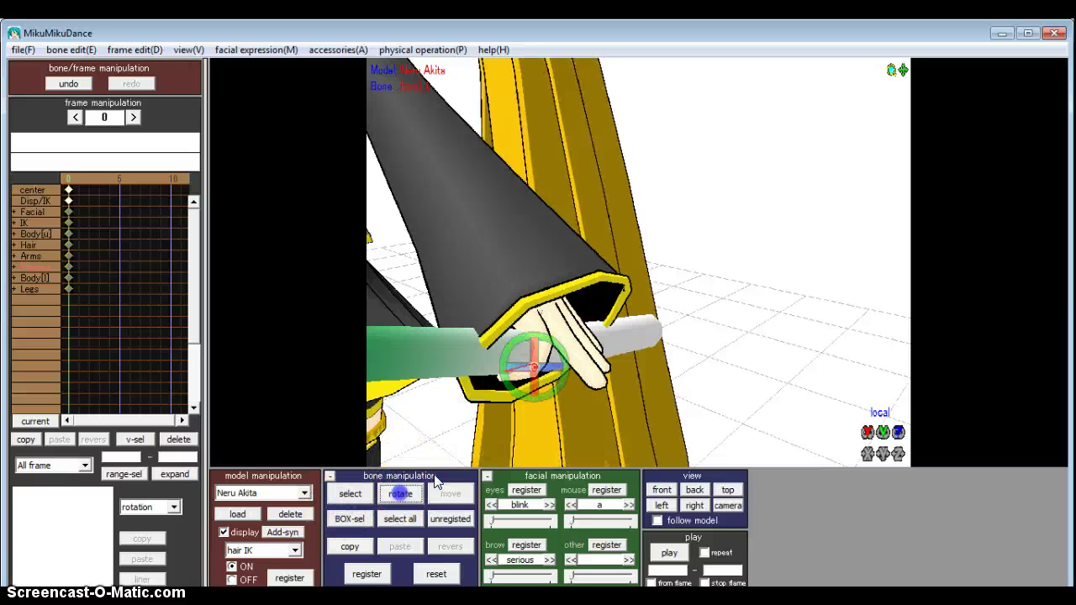
{"action": "left_click", "coordinate": [350, 494]}
{"action": "left_click", "coordinate": [555, 339]}
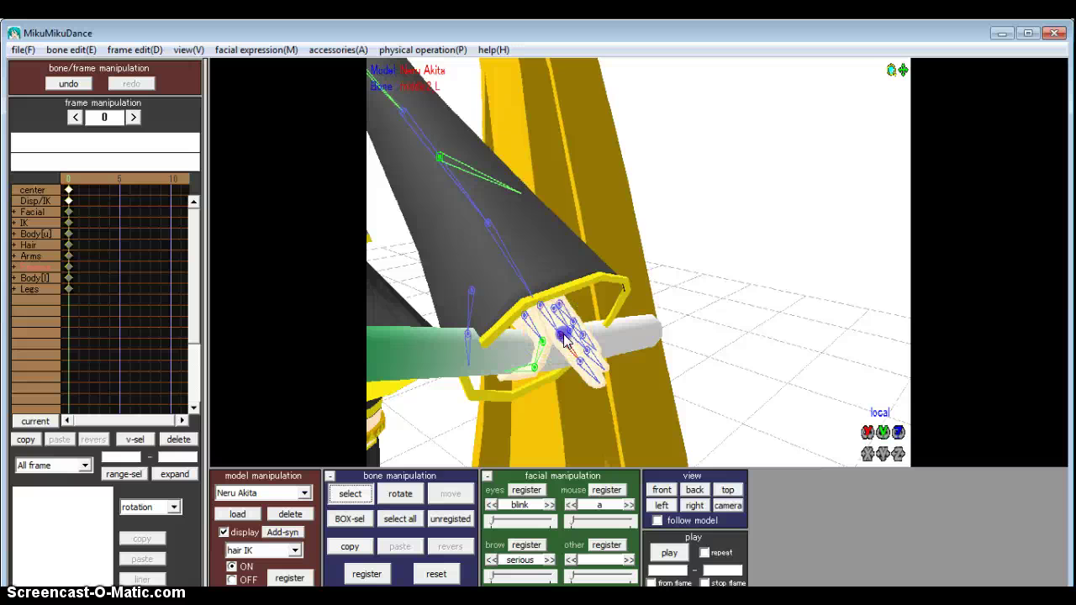
{"action": "left_click", "coordinate": [412, 495]}
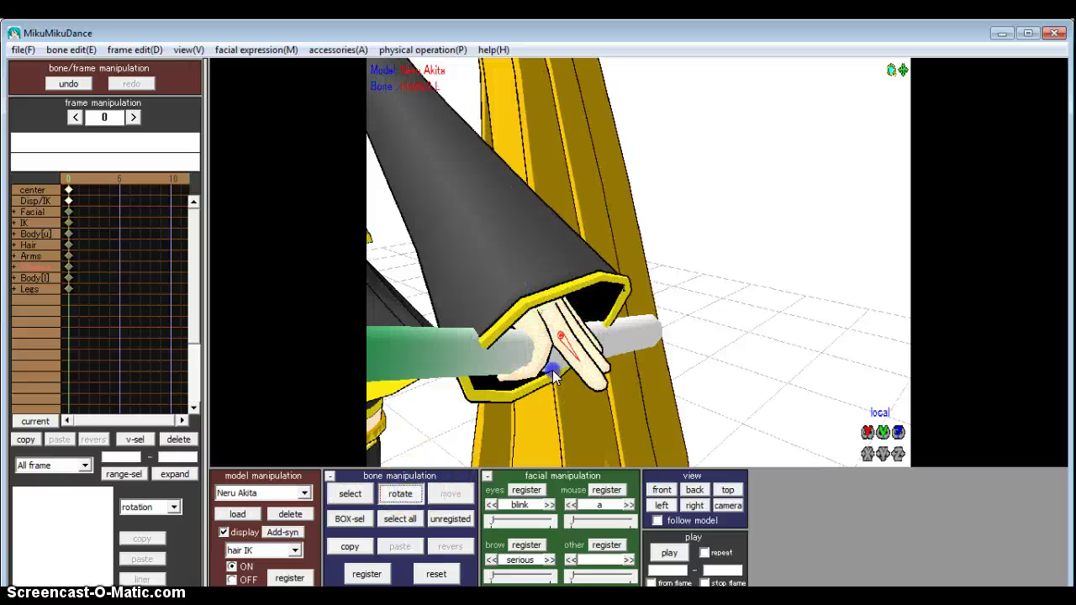
{"action": "left_click_drag", "start_coordinate": [568, 352], "coordinate": [593, 348]}
{"action": "left_click", "coordinate": [350, 493]}
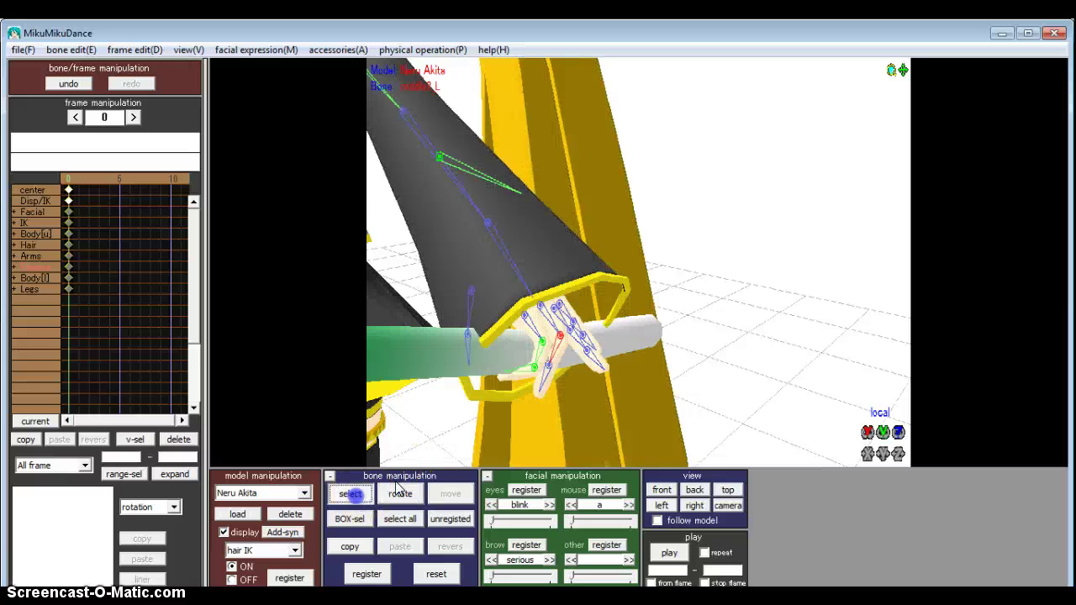
{"action": "left_click", "coordinate": [400, 493]}
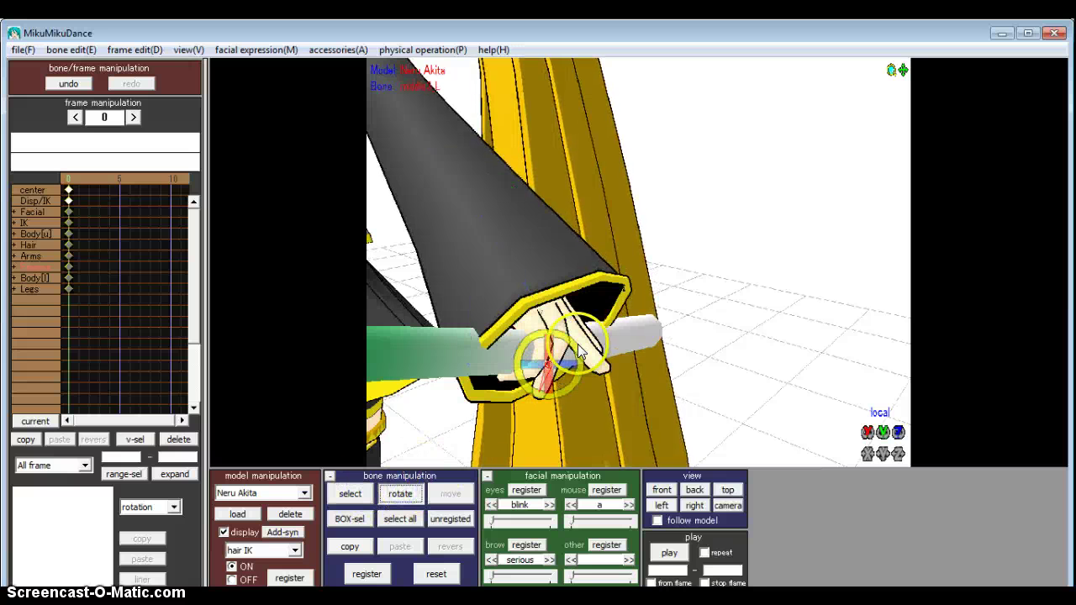
{"action": "left_click_drag", "start_coordinate": [579, 369], "coordinate": [579, 372]}
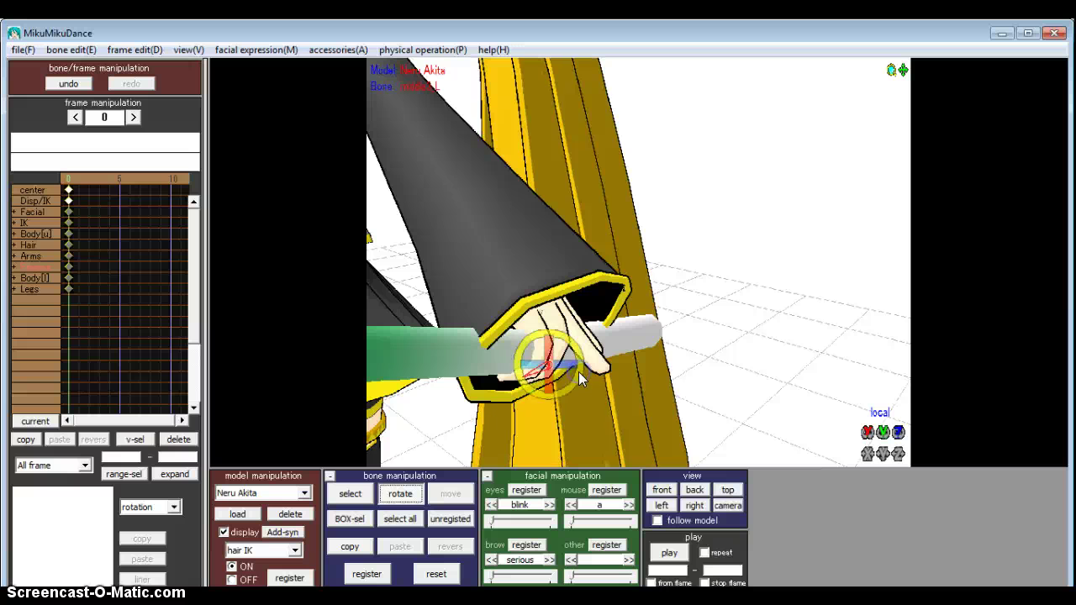
- Rotate the two outer joints of Neru Akita's left ring finger to close it around the leek's handle
{"action": "left_click", "coordinate": [351, 494]}
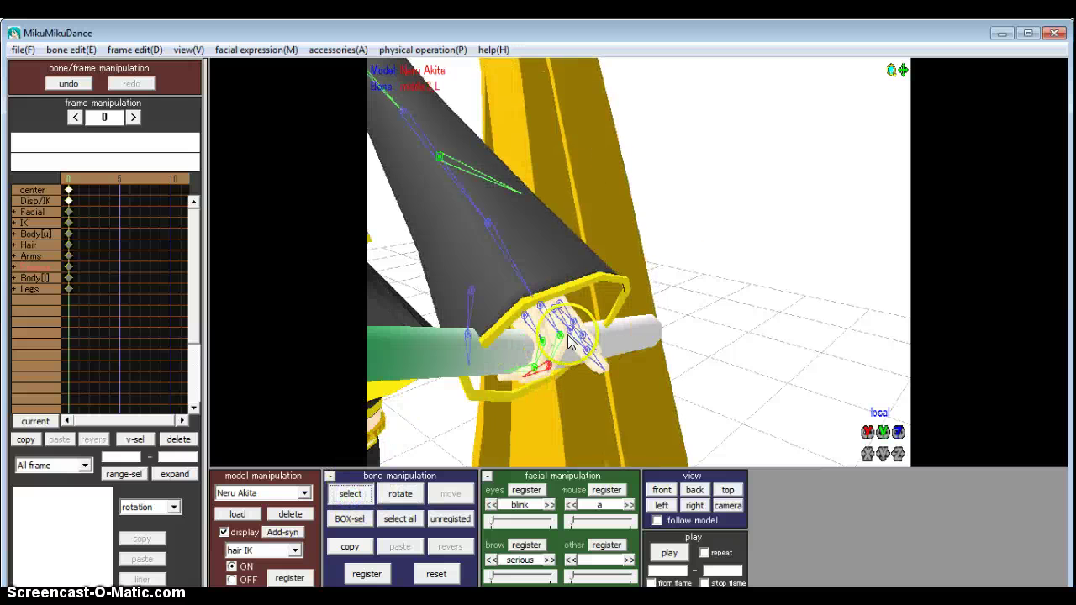
{"action": "left_click", "coordinate": [400, 493]}
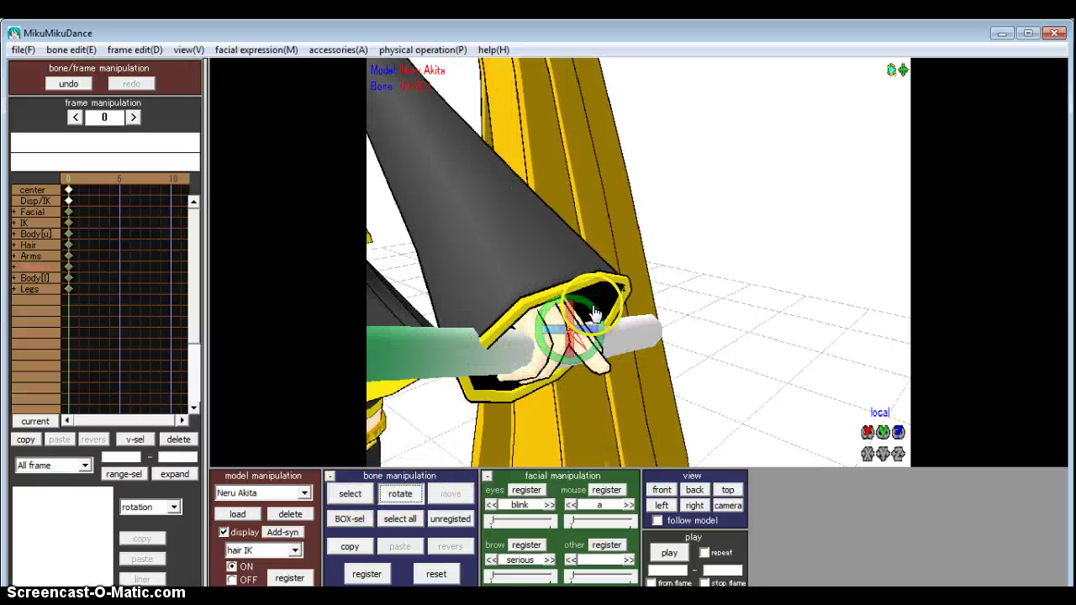
{"action": "mouse_move", "coordinate": [600, 320]}
{"action": "left_mouse_down"}
{"action": "mouse_move", "coordinate": [594, 350]}
{"action": "mouse_move", "coordinate": [600, 320]}
{"action": "left_mouse_up"}
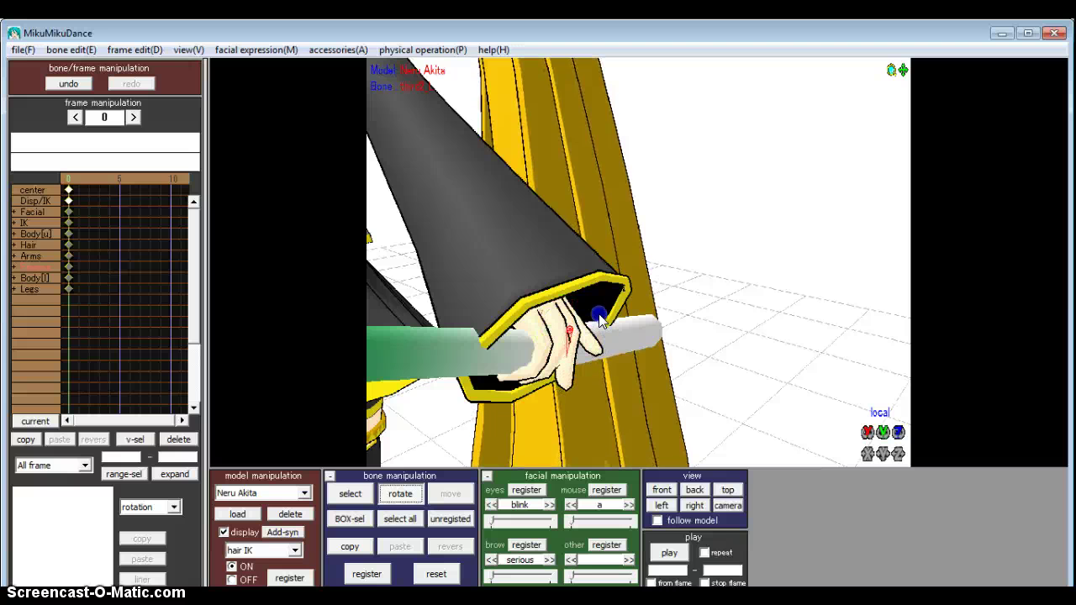
{"action": "left_click", "coordinate": [350, 493]}
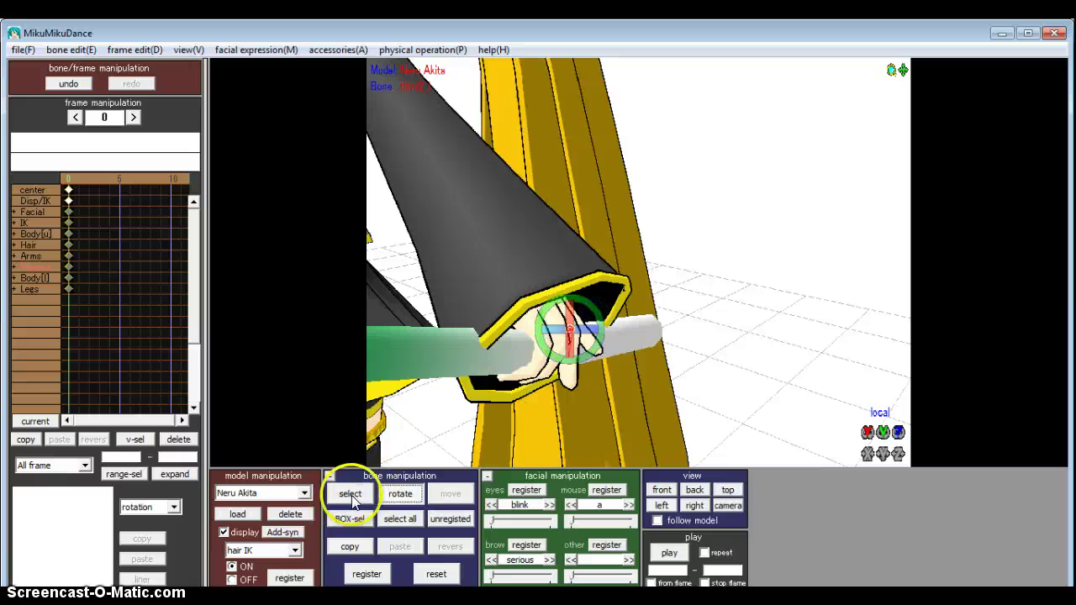
{"action": "left_click", "coordinate": [551, 366]}
{"action": "left_click", "coordinate": [392, 495]}
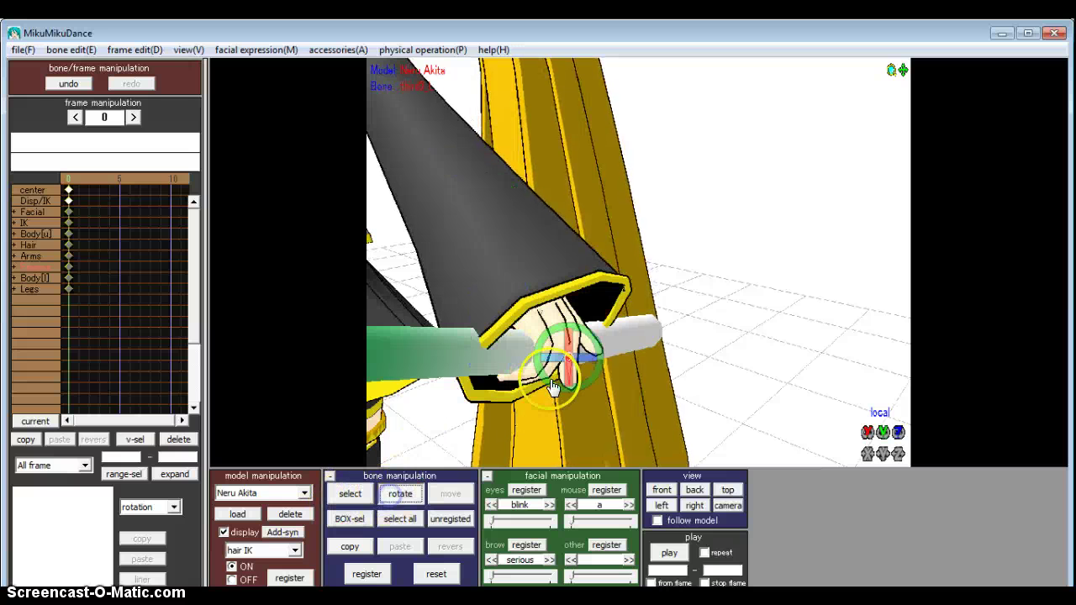
{"action": "left_click", "coordinate": [600, 344]}
{"action": "mouse_move", "coordinate": [595, 352]}
{"action": "left_mouse_down"}
{"action": "mouse_move", "coordinate": [594, 375]}
{"action": "mouse_move", "coordinate": [595, 333]}
{"action": "left_mouse_up"}
{"action": "left_click_drag", "start_coordinate": [565, 379], "coordinate": [552, 409]}
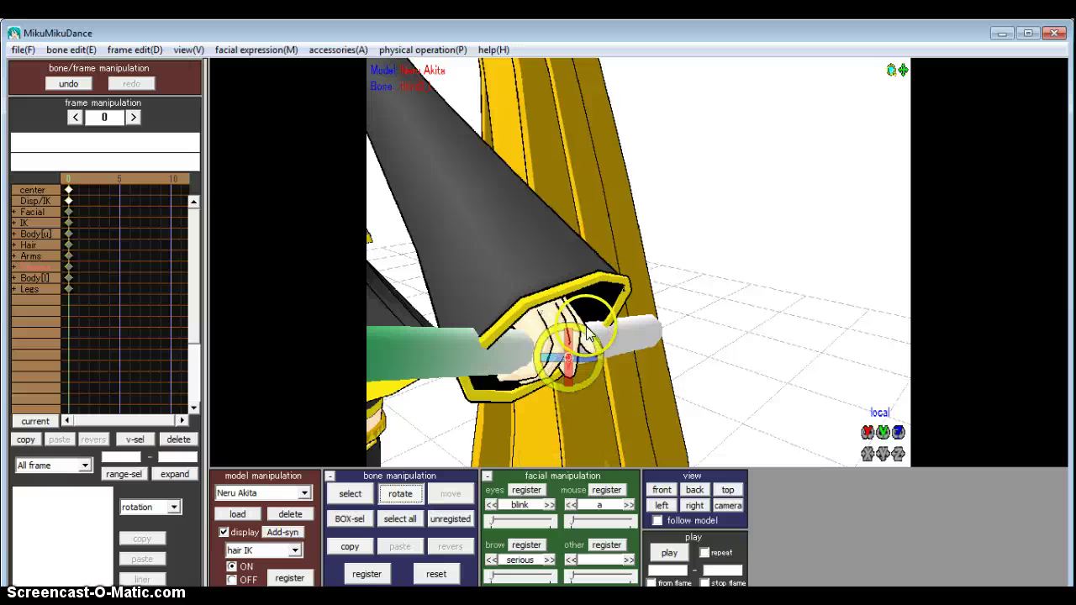
{"action": "left_click_drag", "start_coordinate": [585, 326], "coordinate": [604, 353]}
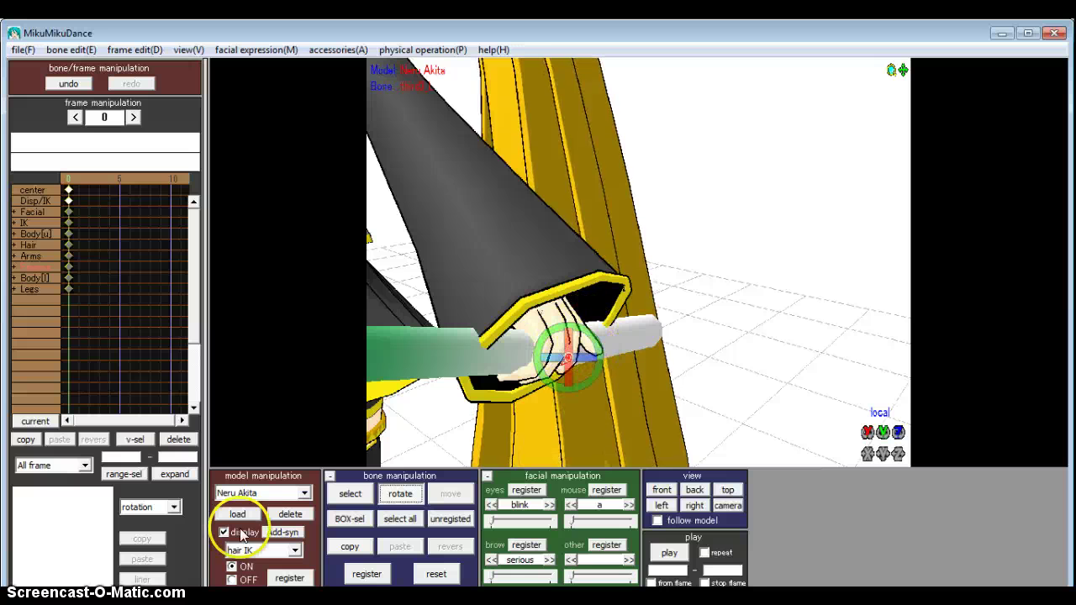
- Rotate the outer joint of Neru Akita's left little finger inward to complete the grip on the leek
{"action": "left_click", "coordinate": [350, 493]}
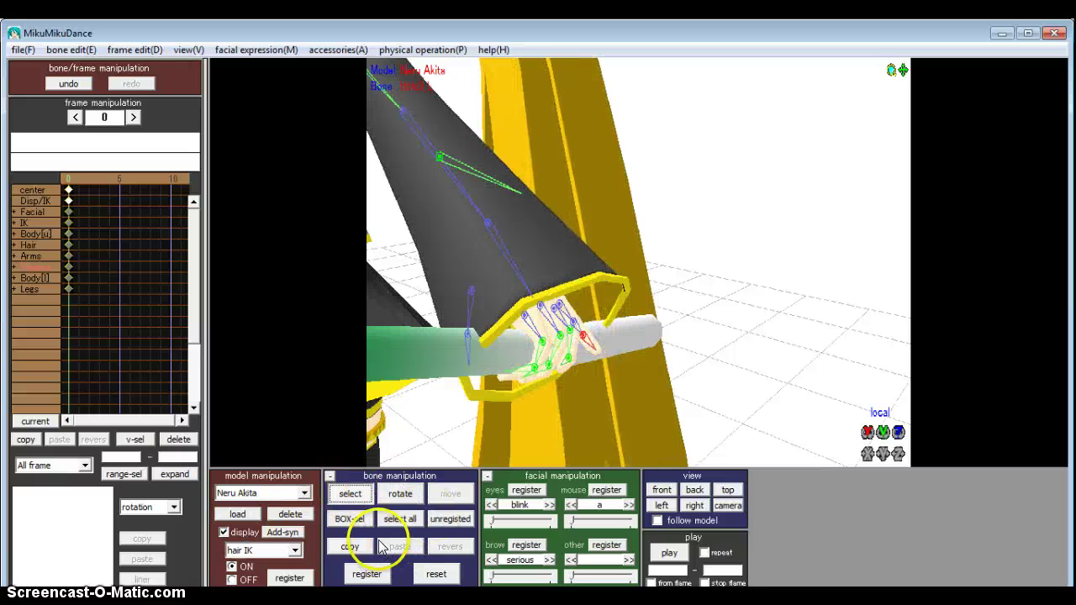
{"action": "left_click", "coordinate": [399, 493]}
{"action": "left_click_drag", "start_coordinate": [612, 325], "coordinate": [608, 347]}
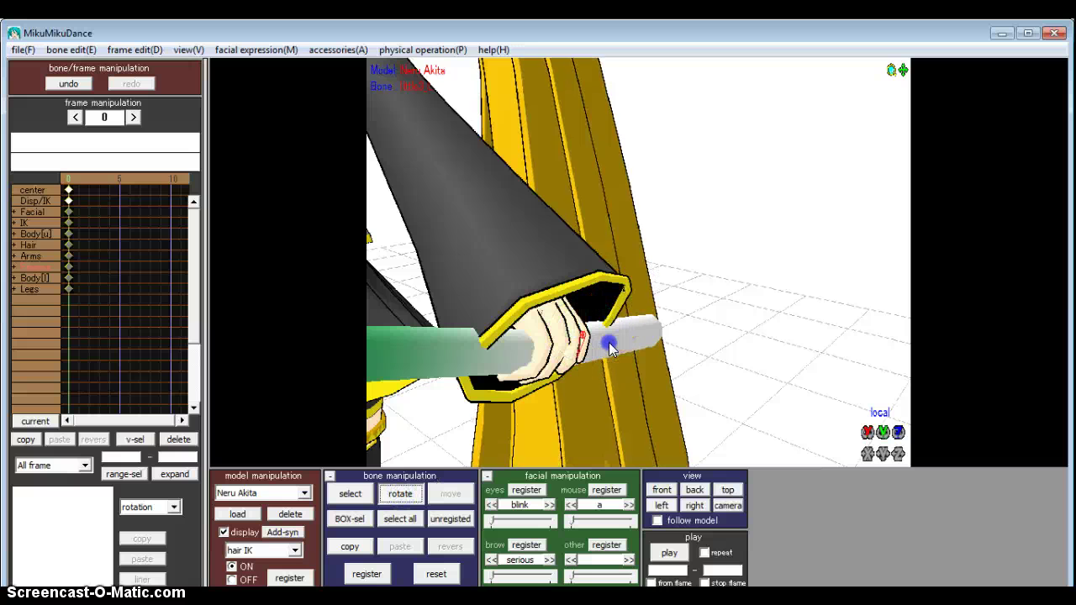
- Examine the two models and the held leek from behind and from the side, both close up and at a distance
{"action": "right_click_drag", "start_coordinate": [524, 214], "coordinate": [540, 185]}
{"action": "scroll", "coordinate": [484, 185], "scroll_direction": "down", "scroll_amount": 10}
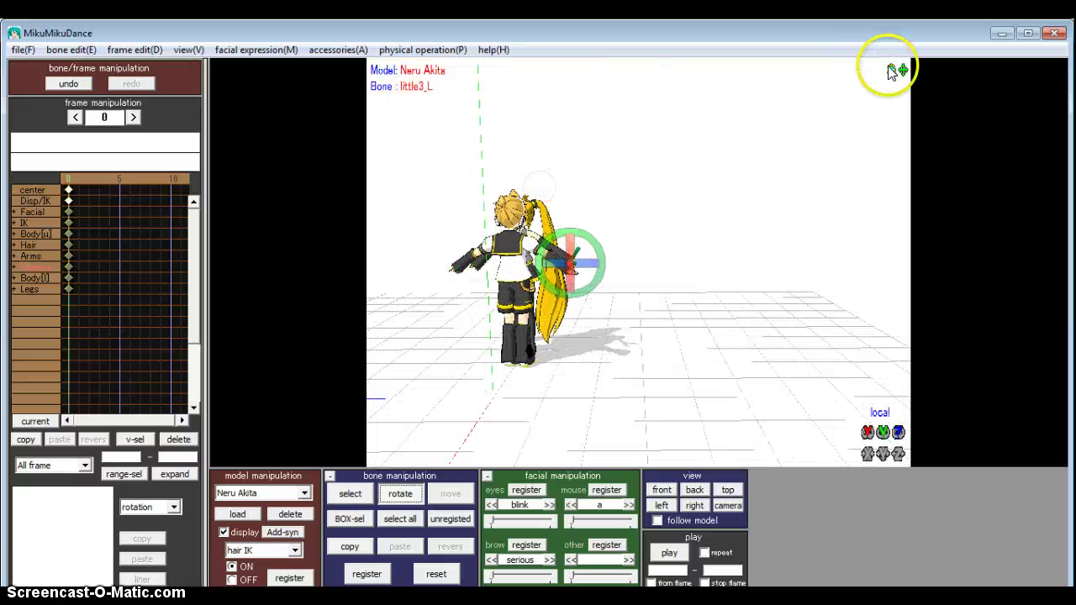
{"action": "left_click_drag", "start_coordinate": [906, 71], "coordinate": [900, 353]}
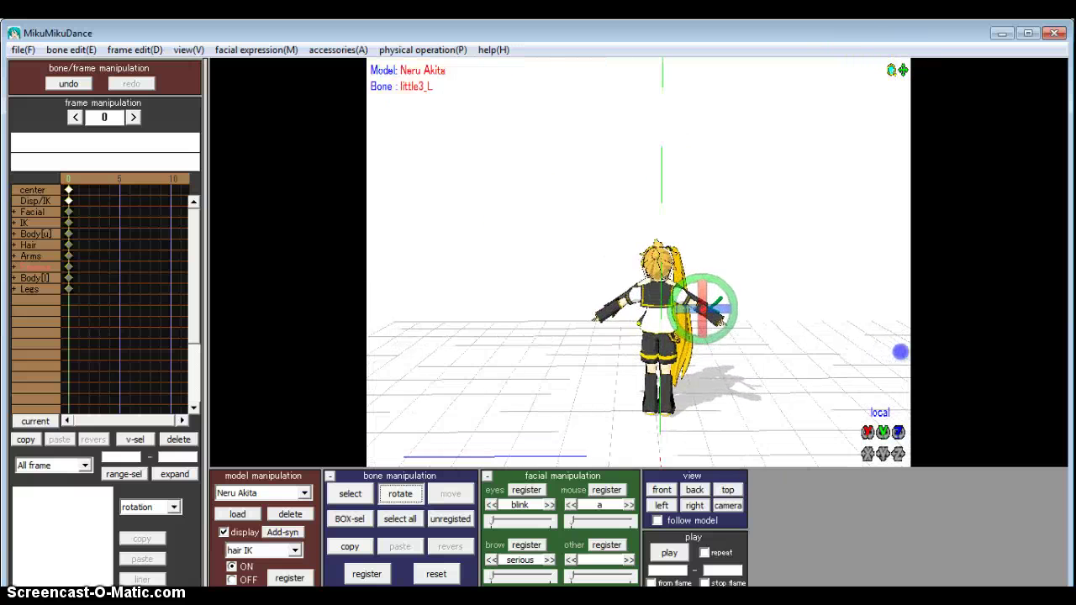
{"action": "scroll", "coordinate": [656, 437], "scroll_direction": "up", "scroll_amount": 10}
{"action": "scroll", "coordinate": [740, 250], "scroll_direction": "up", "scroll_amount": 3}
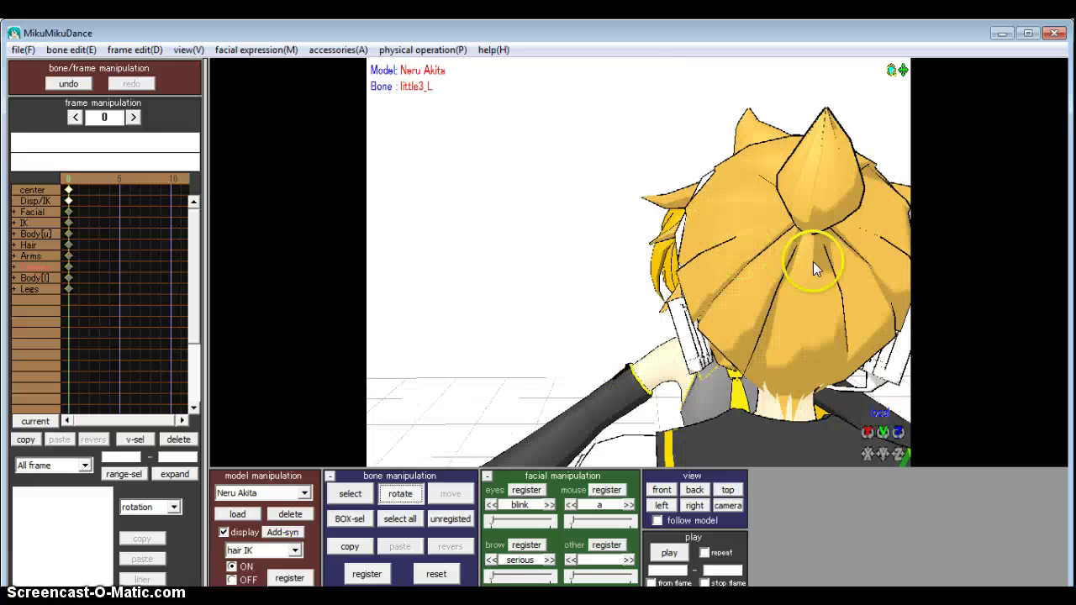
{"action": "right_click_drag", "start_coordinate": [812, 264], "coordinate": [835, 258]}
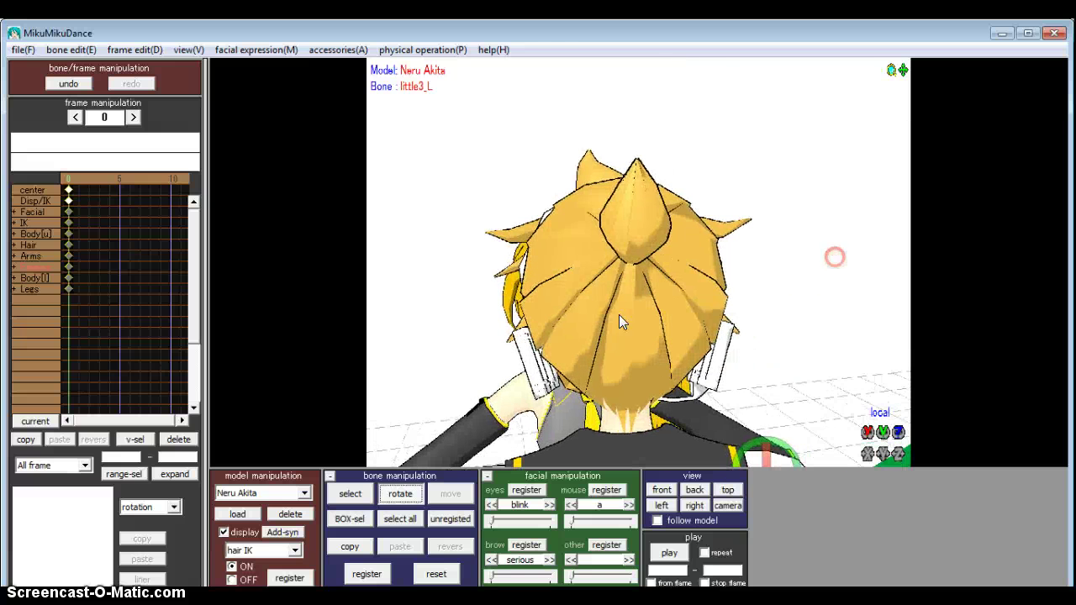
{"action": "right_click_drag", "start_coordinate": [557, 312], "coordinate": [575, 310]}
{"action": "scroll", "coordinate": [573, 303], "scroll_direction": "down", "scroll_amount": 6}
{"action": "right_click_drag", "start_coordinate": [452, 326], "coordinate": [556, 322]}
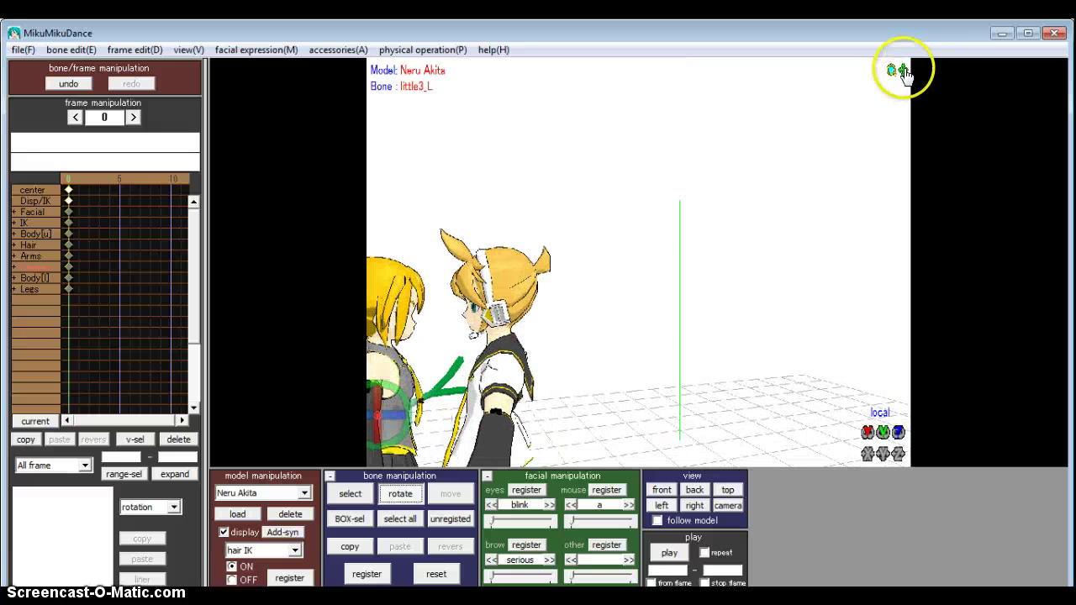
{"action": "middle_click_drag", "start_coordinate": [640, 263], "coordinate": [734, 191]}
{"action": "right_click_drag", "start_coordinate": [713, 214], "coordinate": [694, 212]}
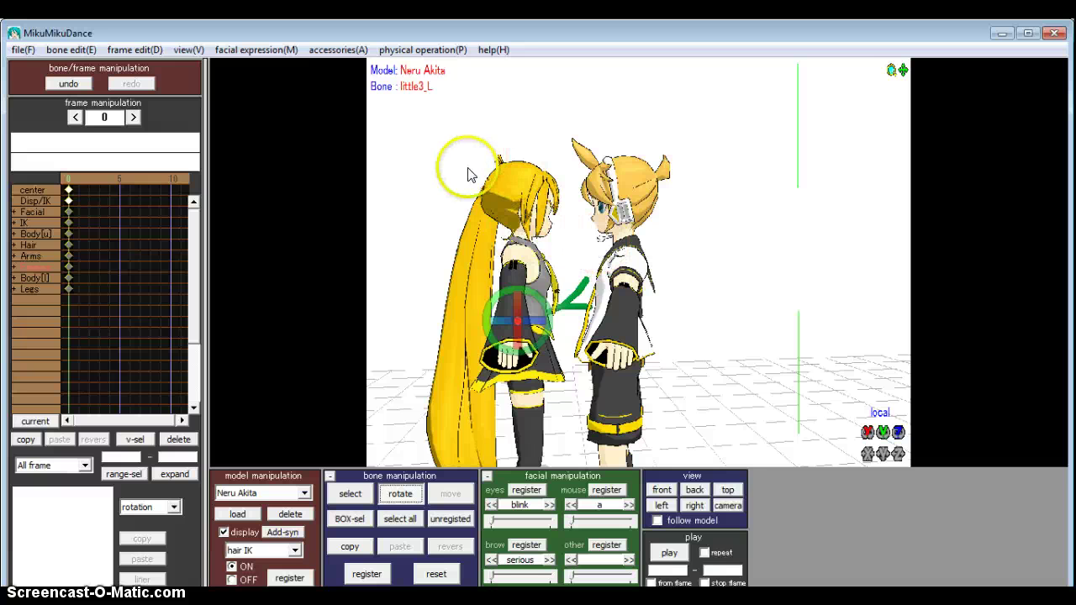
{"action": "right_click_drag", "start_coordinate": [359, 455], "coordinate": [427, 463]}
- Move Neru Akita's leg IK_R and leg IK_L bones backward, away from Len Kagamine
{"action": "left_click", "coordinate": [350, 493]}
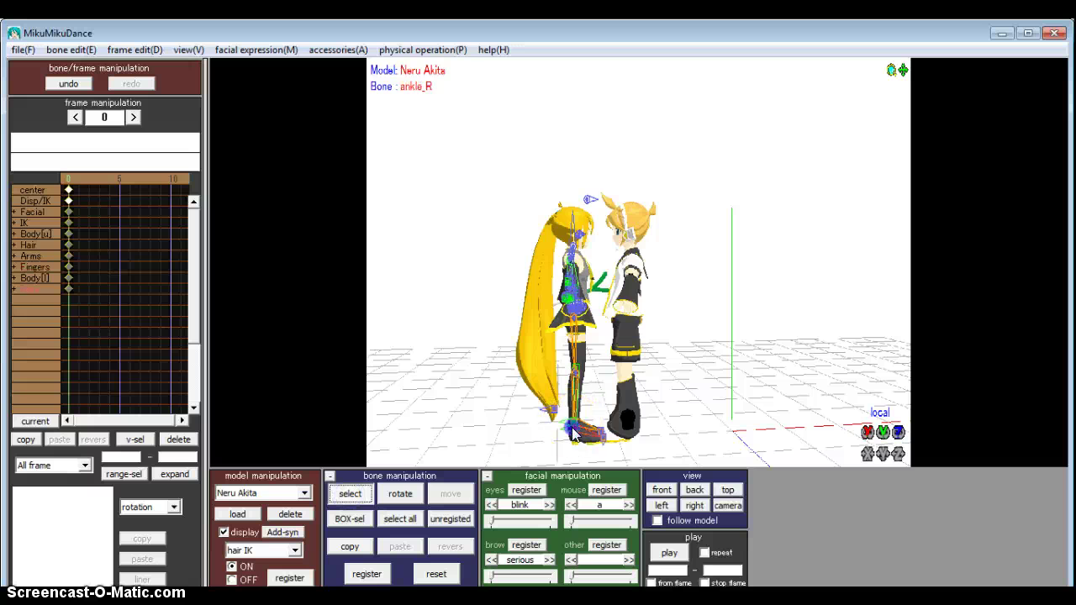
{"action": "left_click", "coordinate": [459, 493]}
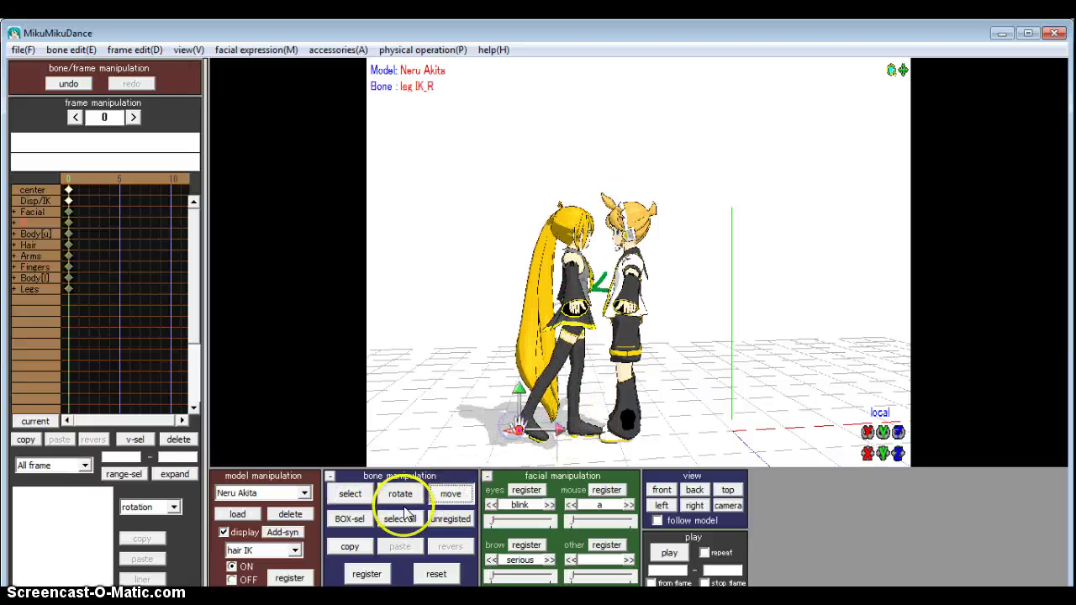
{"action": "left_click", "coordinate": [356, 493]}
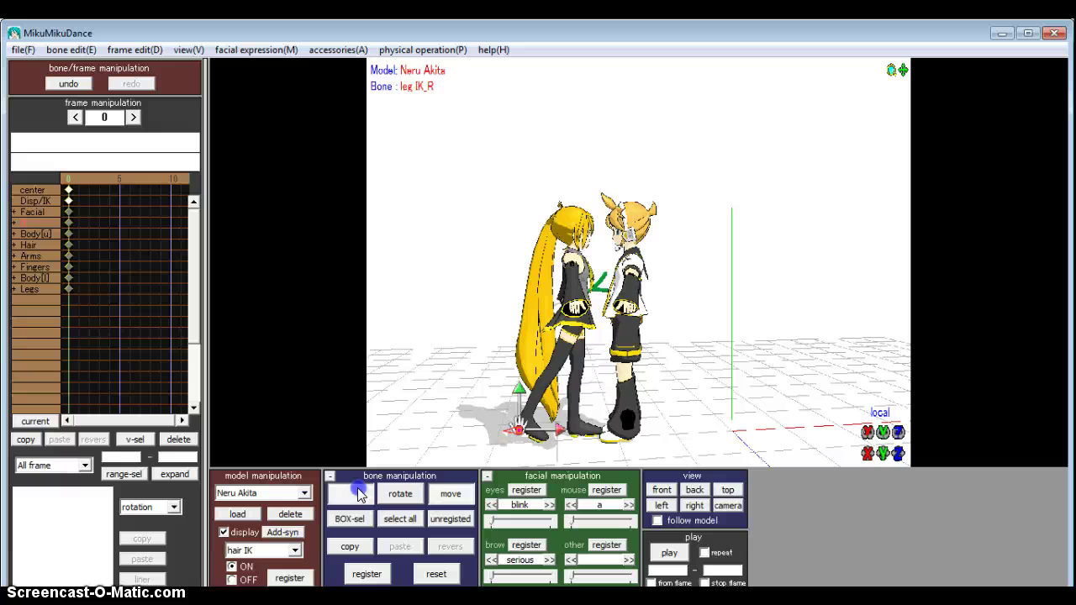
{"action": "left_click", "coordinate": [450, 494]}
{"action": "left_click", "coordinate": [570, 418]}
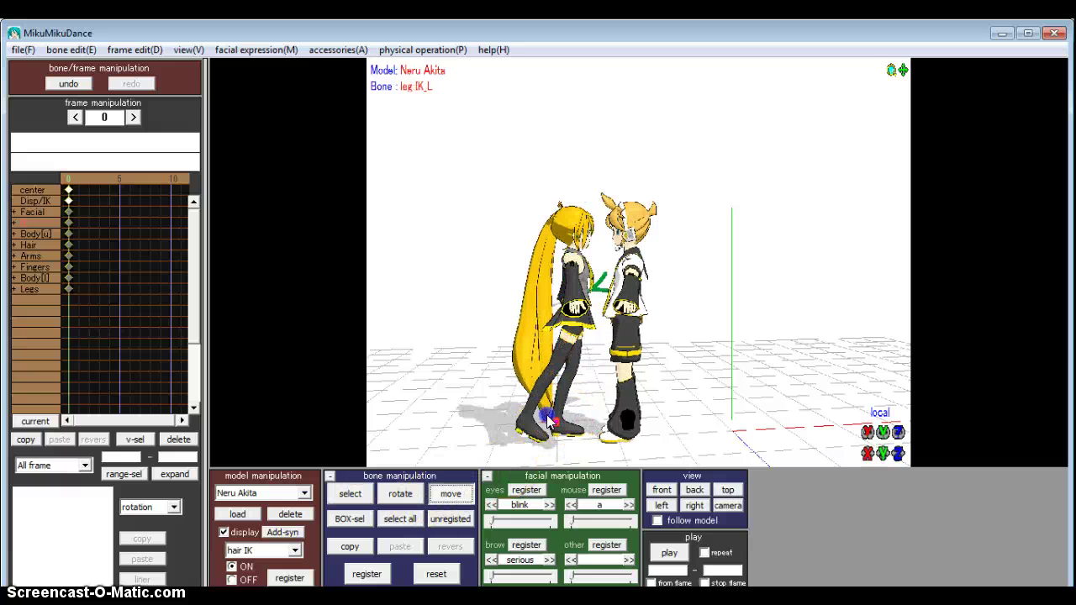
- Select Neru Akita's center bone and move her body back, away from Len Kagamine
{"action": "left_click", "coordinate": [359, 493]}
{"action": "left_click", "coordinate": [506, 437]}
{"action": "left_click", "coordinate": [572, 385]}
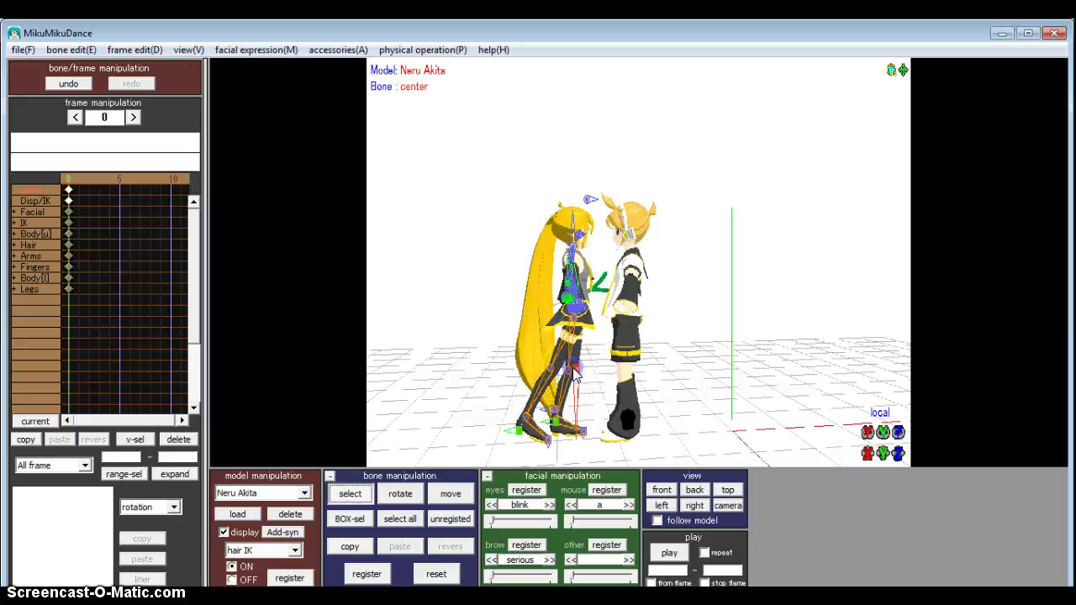
{"action": "left_click", "coordinate": [445, 494]}
{"action": "left_click_drag", "start_coordinate": [583, 384], "coordinate": [547, 366]}
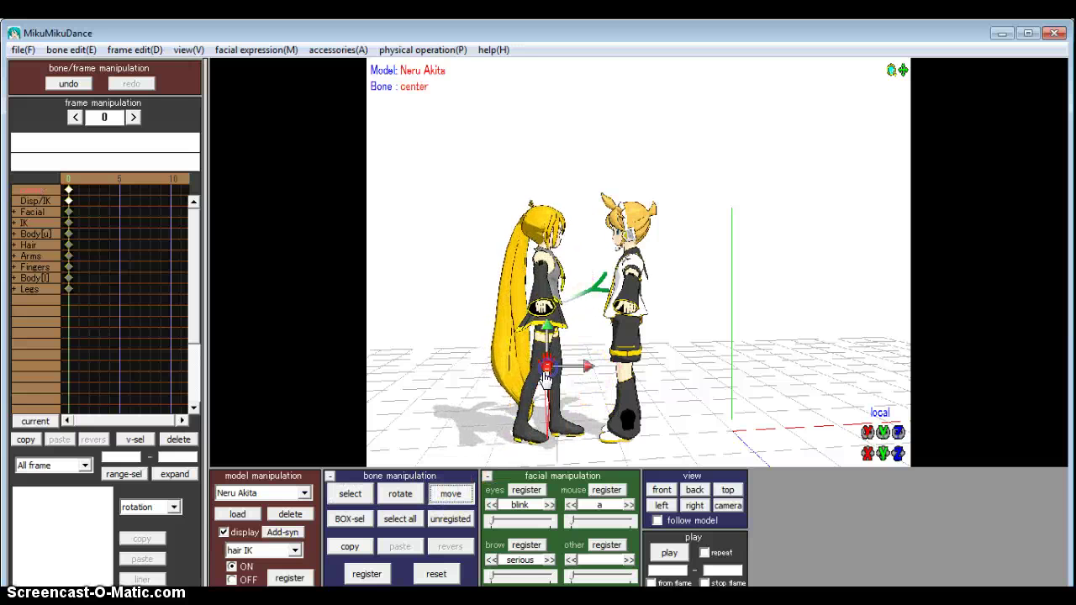
- Examine the spacing between Neru Akita, Len Kagamine and the leek from the side, both close up and at a distance
{"action": "left_click", "coordinate": [365, 495]}
{"action": "scroll", "coordinate": [459, 362], "scroll_direction": "up", "scroll_amount": 3}
{"action": "scroll", "coordinate": [500, 315], "scroll_direction": "up", "scroll_amount": 1}
{"action": "left_click", "coordinate": [522, 320]}
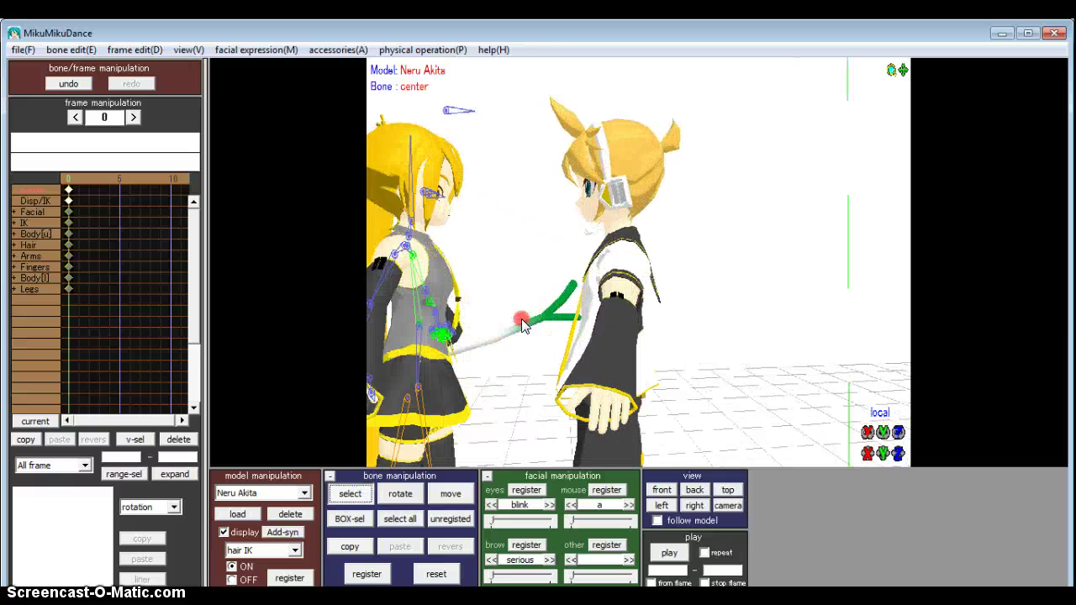
{"action": "right_click_drag", "start_coordinate": [521, 320], "coordinate": [399, 316]}
{"action": "right_click_drag", "start_coordinate": [542, 326], "coordinate": [675, 332]}
{"action": "scroll", "coordinate": [675, 332], "scroll_direction": "down", "scroll_amount": 3}
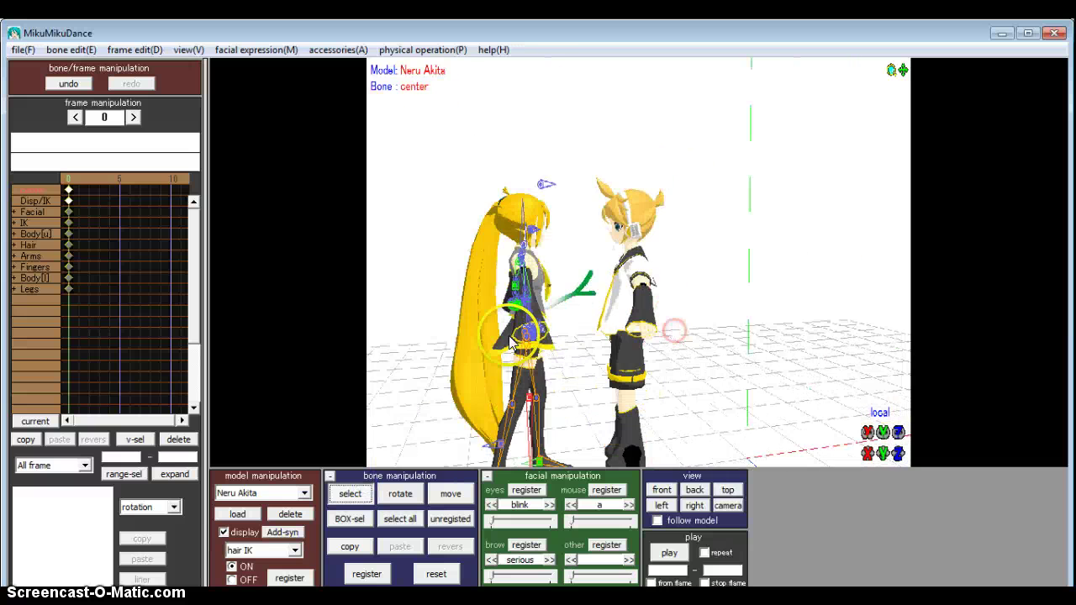
- View the scene through the front, back, left, right and camera preset views in turn
{"action": "left_click", "coordinate": [663, 491]}
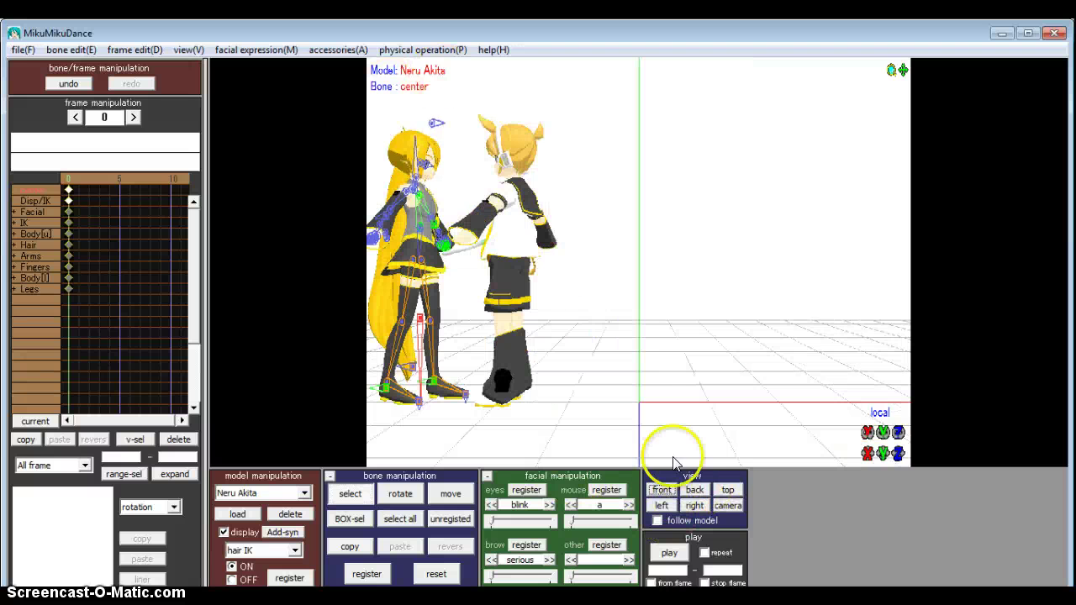
{"action": "left_click", "coordinate": [694, 490]}
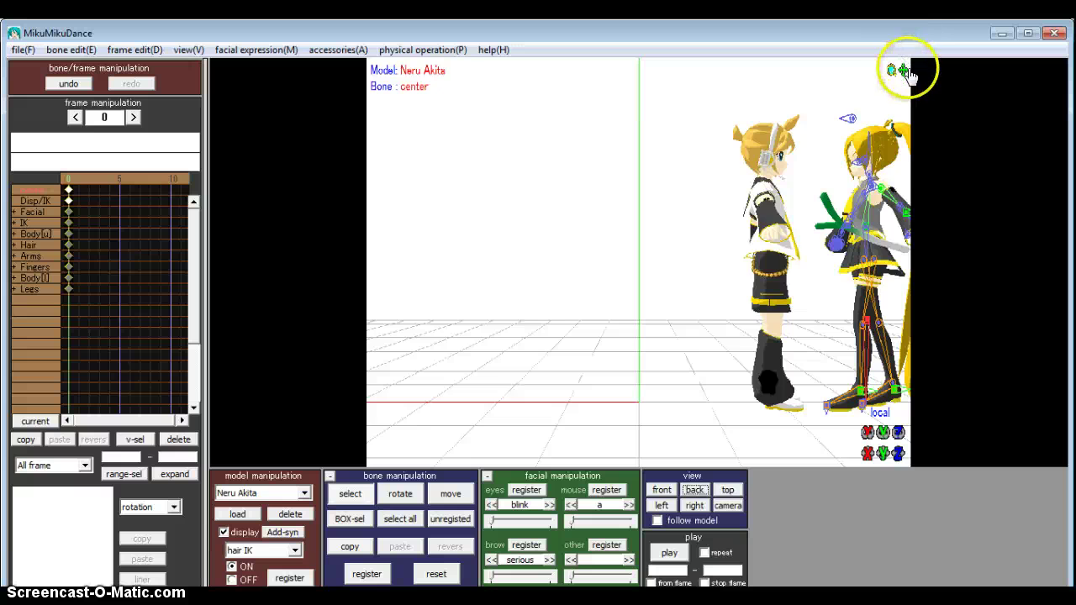
{"action": "left_click_drag", "start_coordinate": [908, 74], "coordinate": [461, 260]}
{"action": "left_click", "coordinate": [664, 506]}
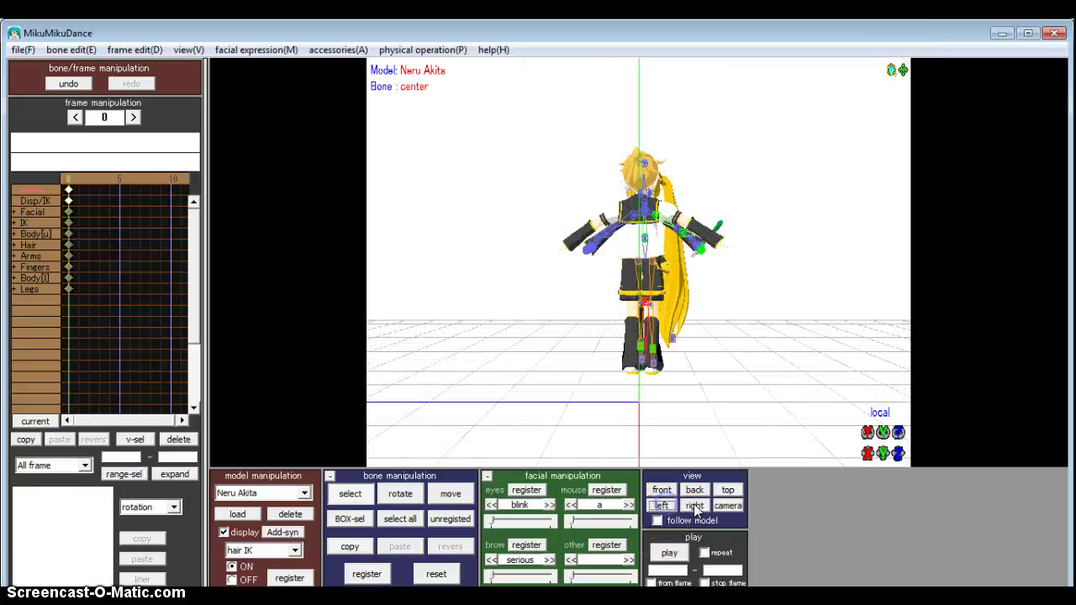
{"action": "left_click", "coordinate": [695, 506]}
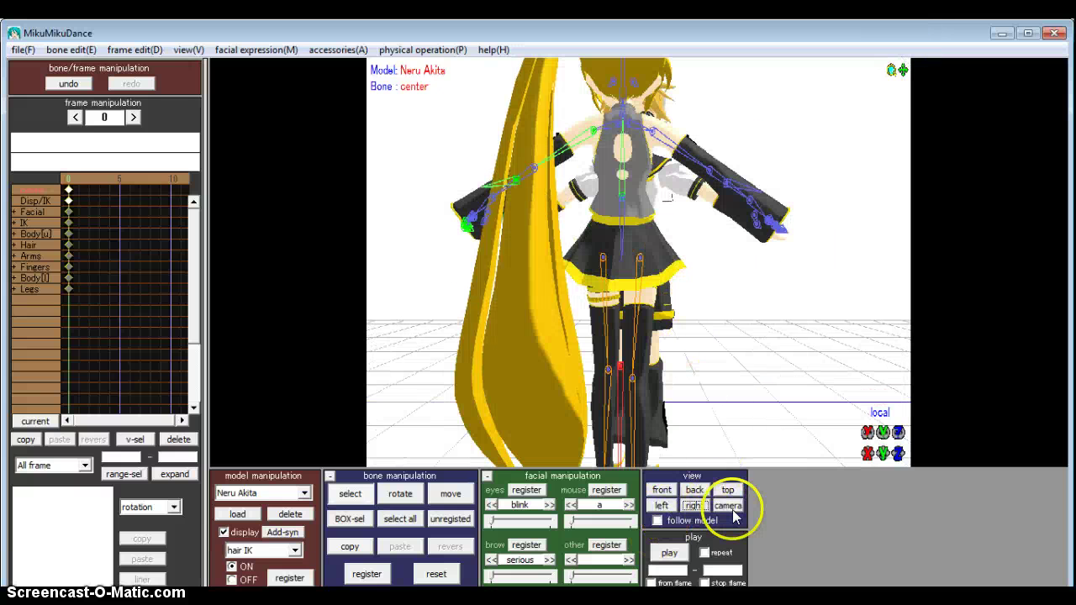
{"action": "left_click", "coordinate": [728, 507]}
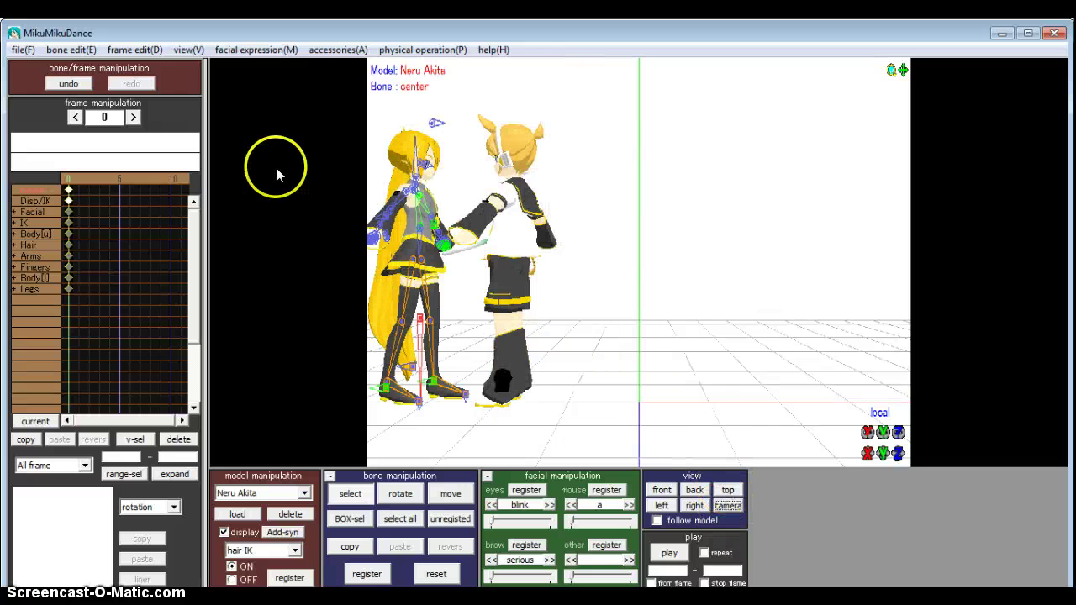
{"action": "scroll", "coordinate": [659, 430], "scroll_direction": "down", "scroll_amount": 5}
{"action": "scroll", "coordinate": [665, 434], "scroll_direction": "up", "scroll_amount": 5}
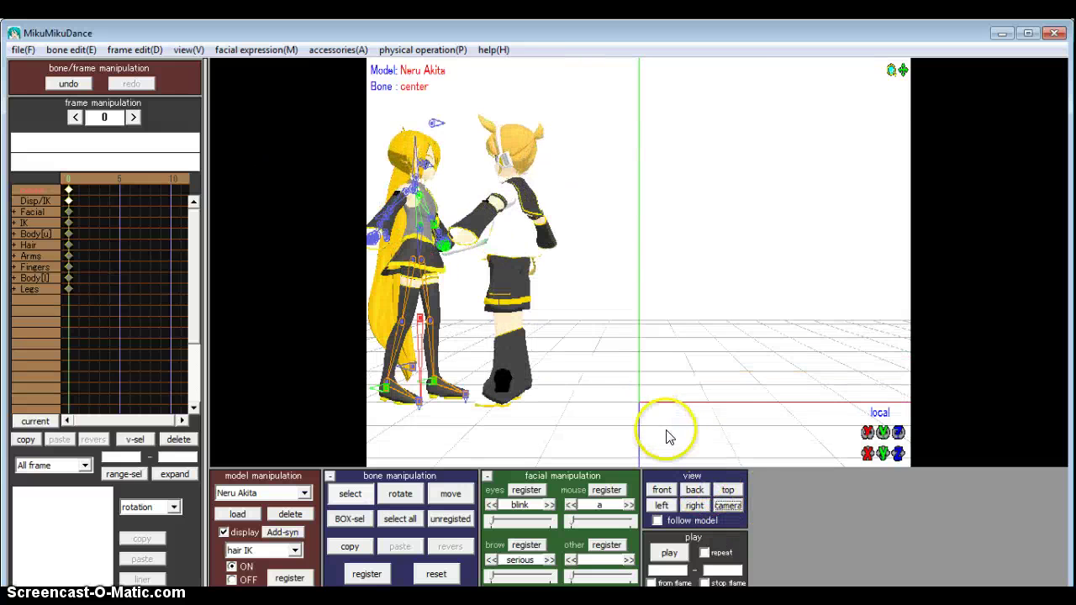
- View the models from the top and at an oblique angle, and return to the back preset to look around Neru Akita
{"action": "left_click", "coordinate": [728, 491]}
{"action": "scroll", "coordinate": [524, 312], "scroll_direction": "down", "scroll_amount": 4}
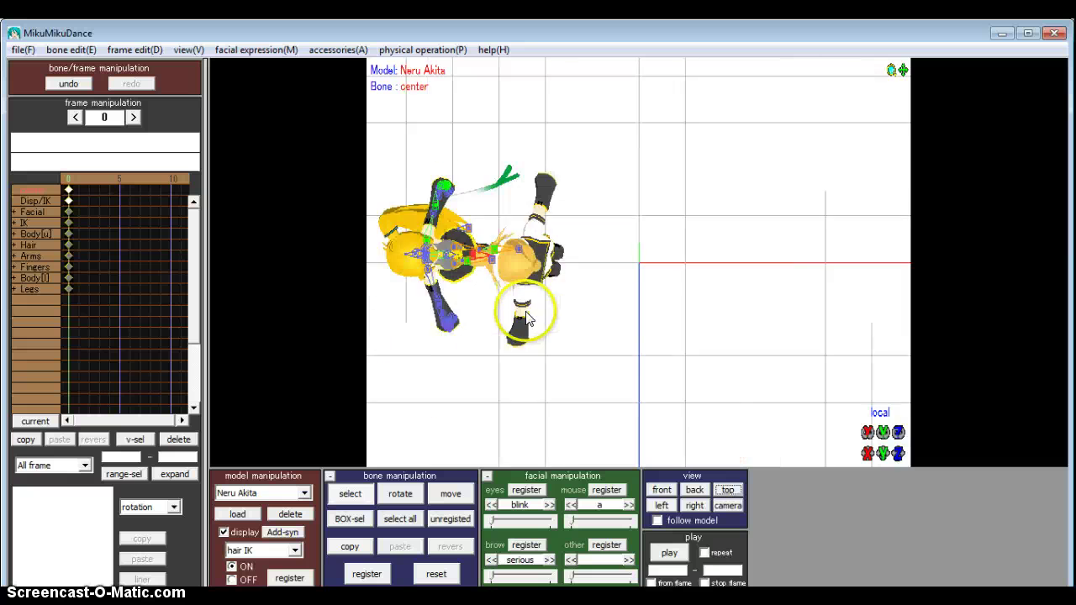
{"action": "scroll", "coordinate": [469, 304], "scroll_direction": "up", "scroll_amount": 2}
{"action": "right_click_drag", "start_coordinate": [469, 305], "coordinate": [709, 242]}
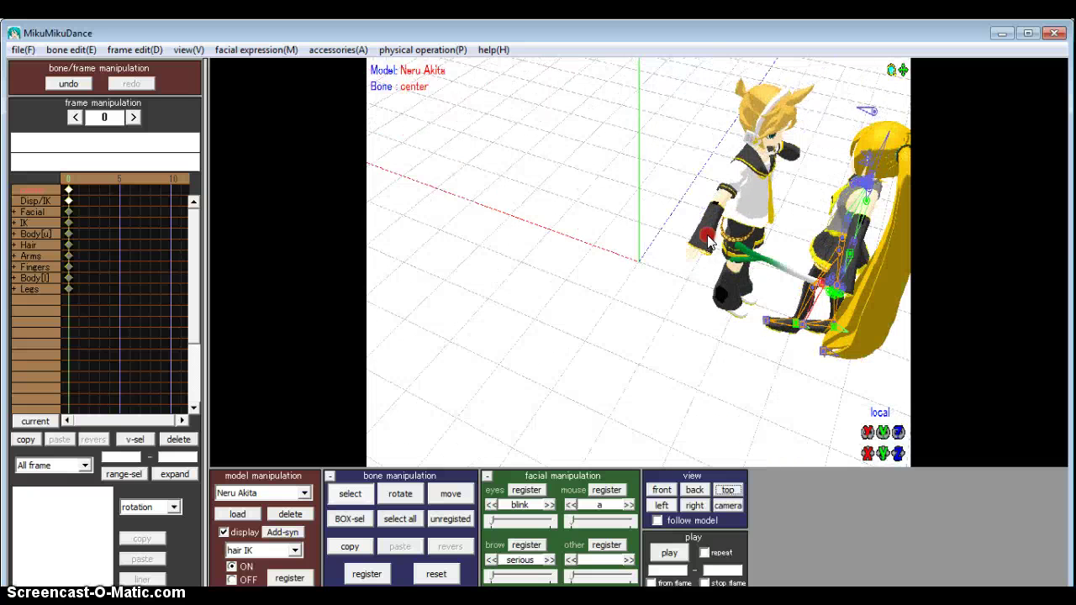
{"action": "left_click", "coordinate": [694, 490]}
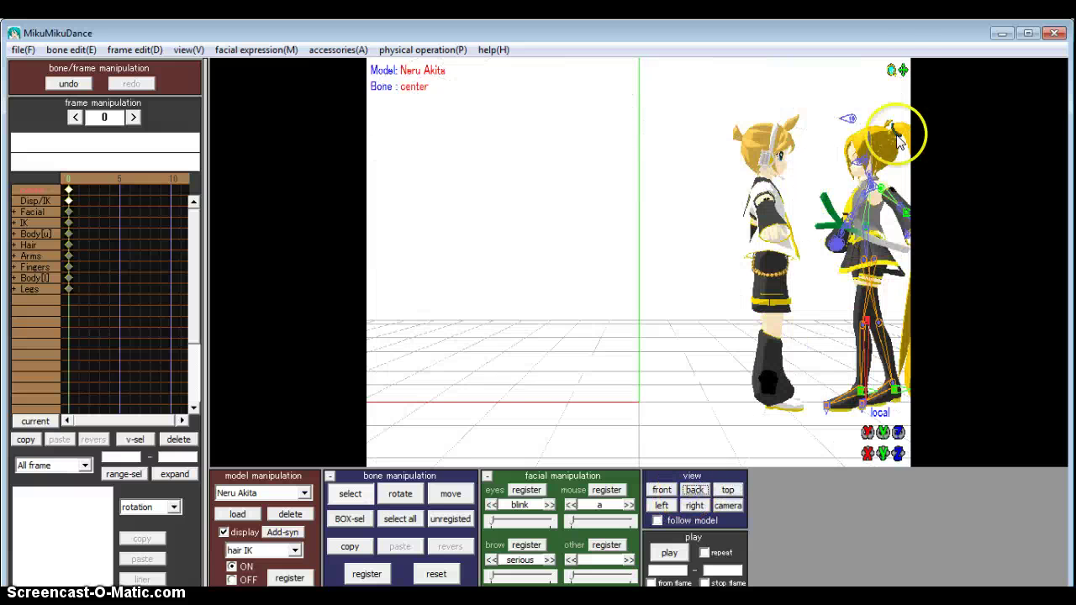
{"action": "right_click_drag", "start_coordinate": [599, 272], "coordinate": [446, 277]}
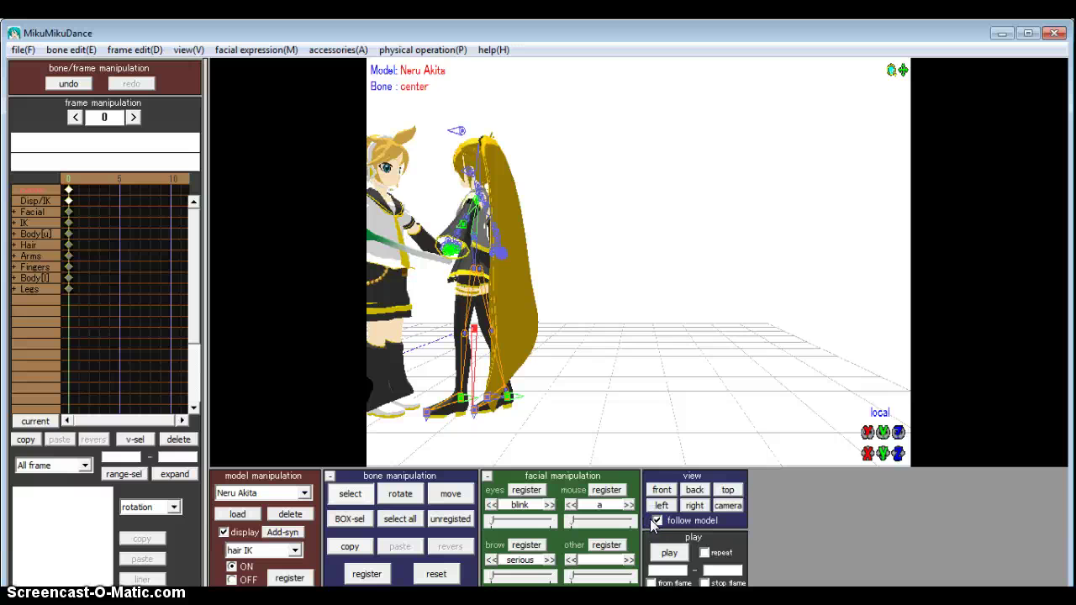
- Turn off follow model and examine the leek's position relative to Neru Akita's left hand close up
{"action": "scroll", "coordinate": [649, 348], "scroll_direction": "down", "scroll_amount": 3}
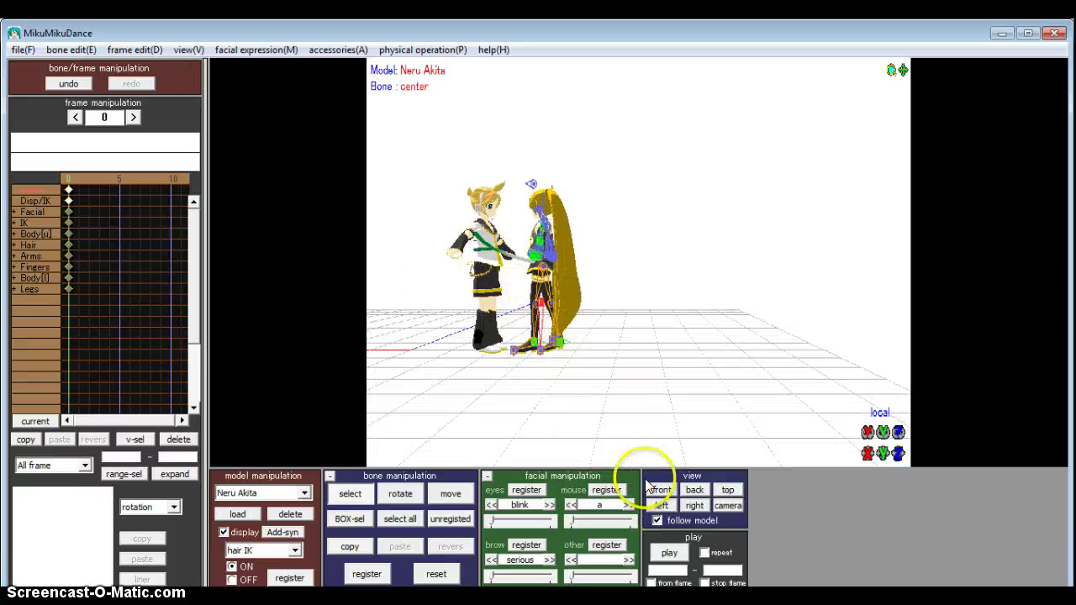
{"action": "left_click", "coordinate": [656, 521]}
{"action": "scroll", "coordinate": [817, 267], "scroll_direction": "up", "scroll_amount": 5}
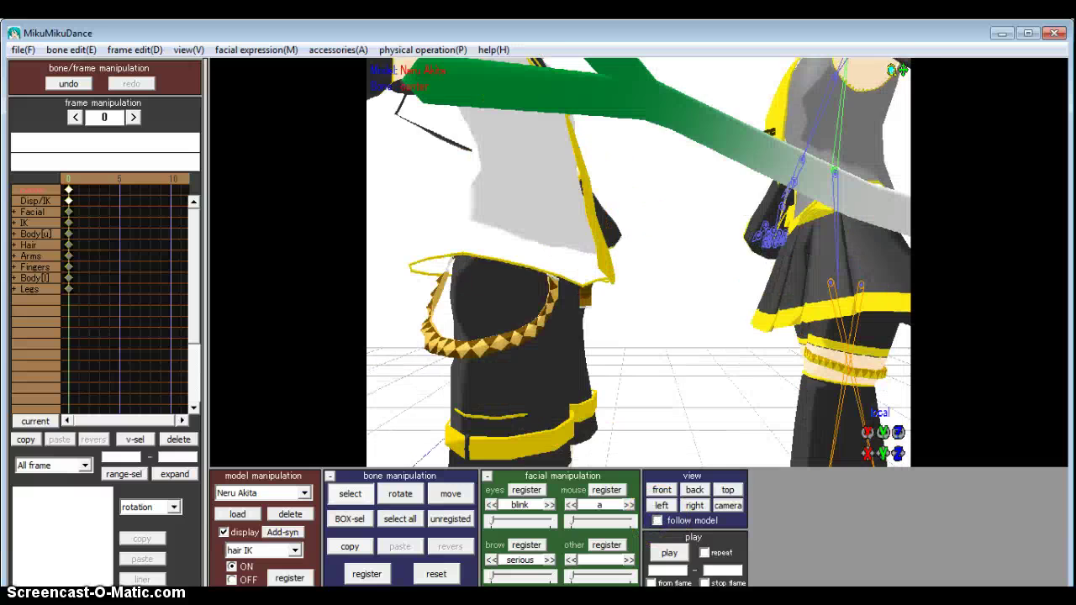
{"action": "mouse_move", "coordinate": [905, 74]}
{"action": "left_mouse_down"}
{"action": "mouse_move", "coordinate": [848, 150]}
{"action": "mouse_move", "coordinate": [909, 122]}
{"action": "mouse_move", "coordinate": [882, 54]}
{"action": "mouse_move", "coordinate": [780, 74]}
{"action": "left_mouse_up"}
{"action": "right_click_drag", "start_coordinate": [513, 260], "coordinate": [576, 260]}
{"action": "scroll", "coordinate": [576, 261], "scroll_direction": "down", "scroll_amount": 5}
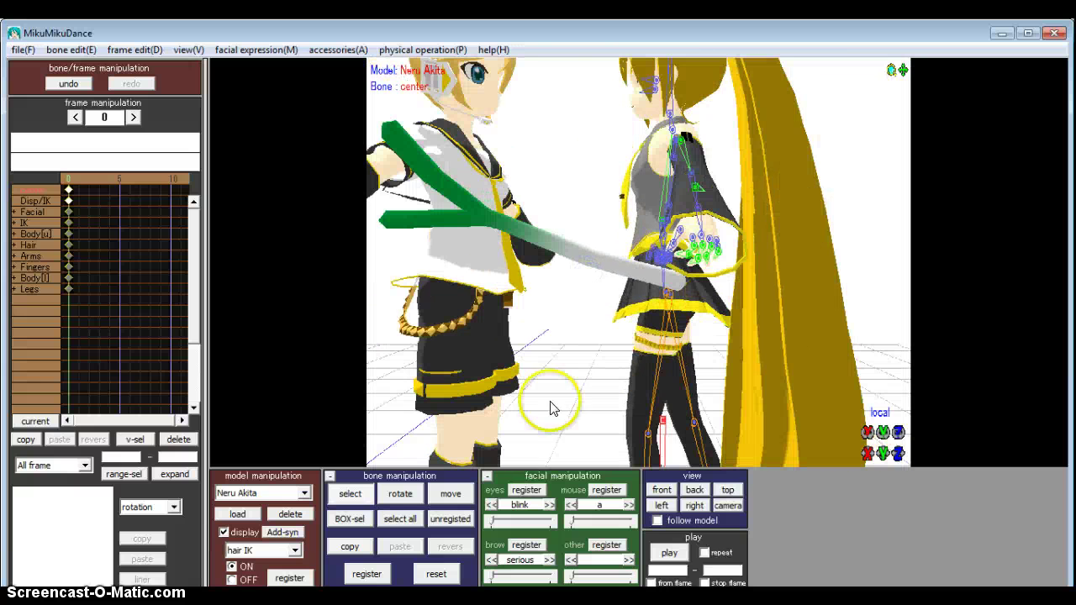
- Select Neru Akita's sleeve_L bone and move it up the arm to uncover her left hand
{"action": "left_click", "coordinate": [368, 496]}
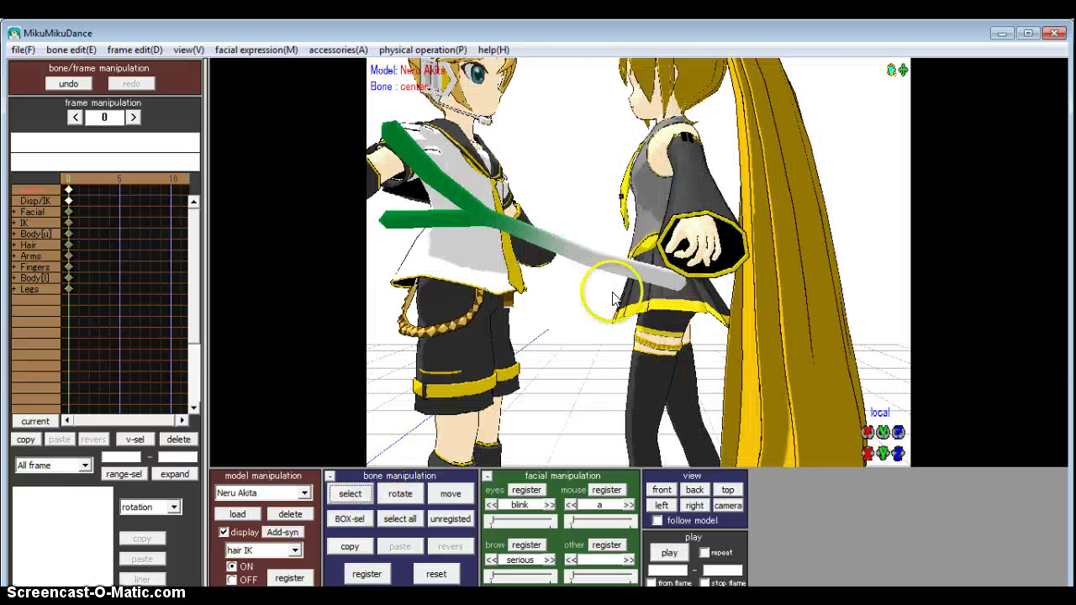
{"action": "left_click", "coordinate": [301, 492]}
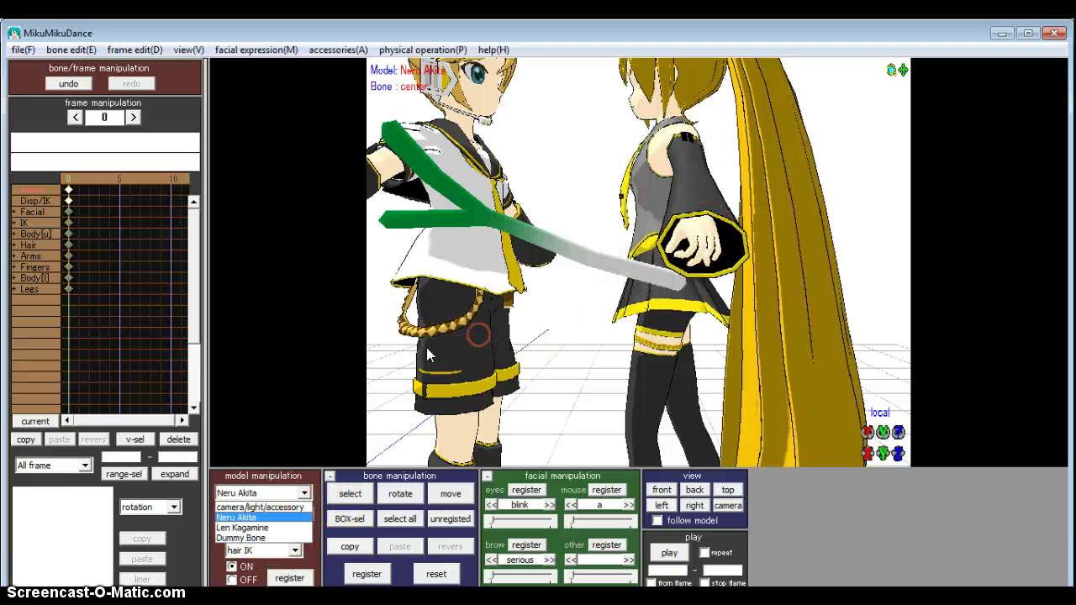
{"action": "left_click", "coordinate": [320, 479]}
{"action": "mouse_move", "coordinate": [452, 336]}
{"action": "right_mouse_down"}
{"action": "mouse_move", "coordinate": [543, 329]}
{"action": "mouse_move", "coordinate": [562, 344]}
{"action": "mouse_move", "coordinate": [552, 370]}
{"action": "mouse_move", "coordinate": [468, 349]}
{"action": "right_mouse_up"}
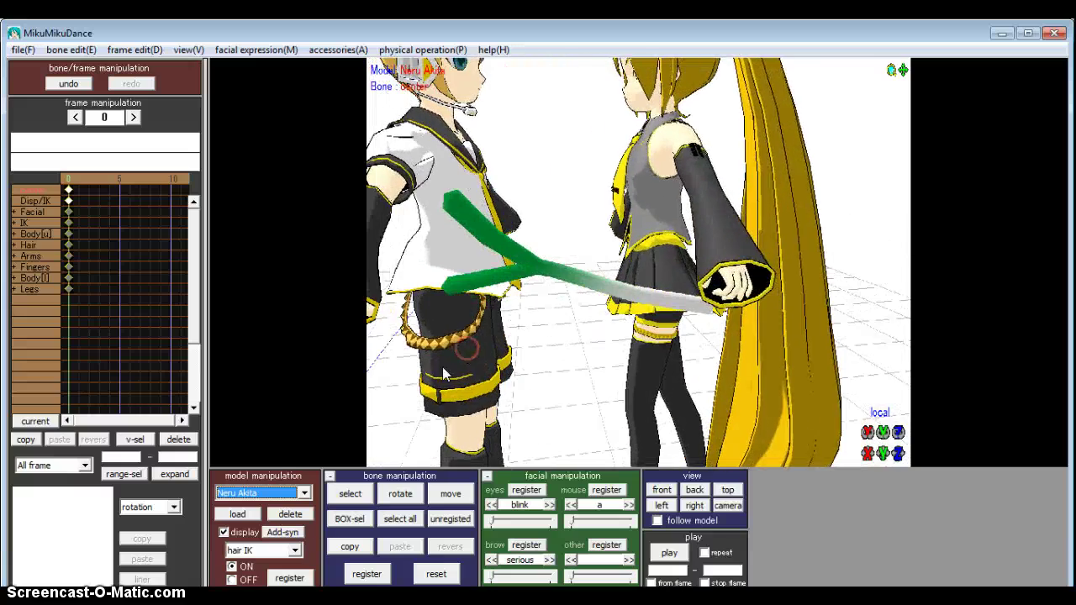
{"action": "left_click", "coordinate": [291, 494]}
{"action": "left_click", "coordinate": [251, 519]}
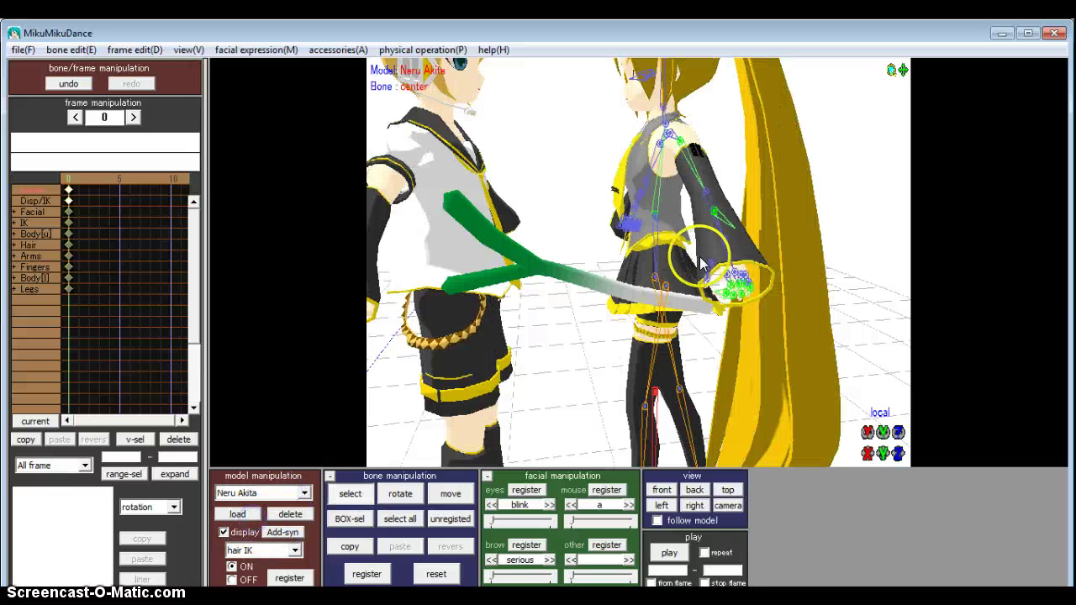
{"action": "left_click", "coordinate": [719, 217]}
{"action": "left_click", "coordinate": [450, 494]}
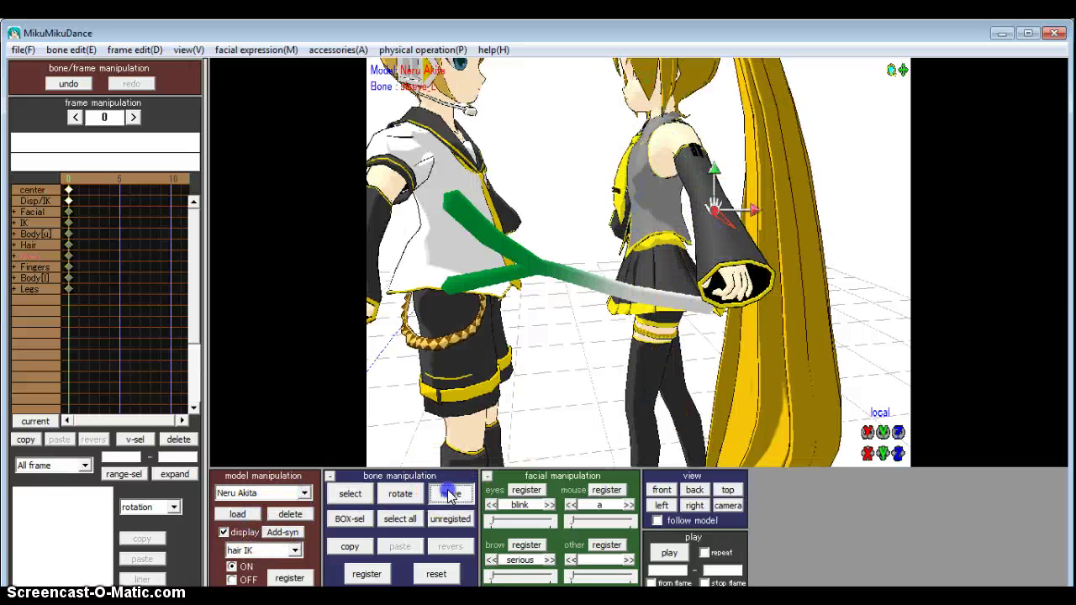
{"action": "left_click_drag", "start_coordinate": [715, 220], "coordinate": [706, 181]}
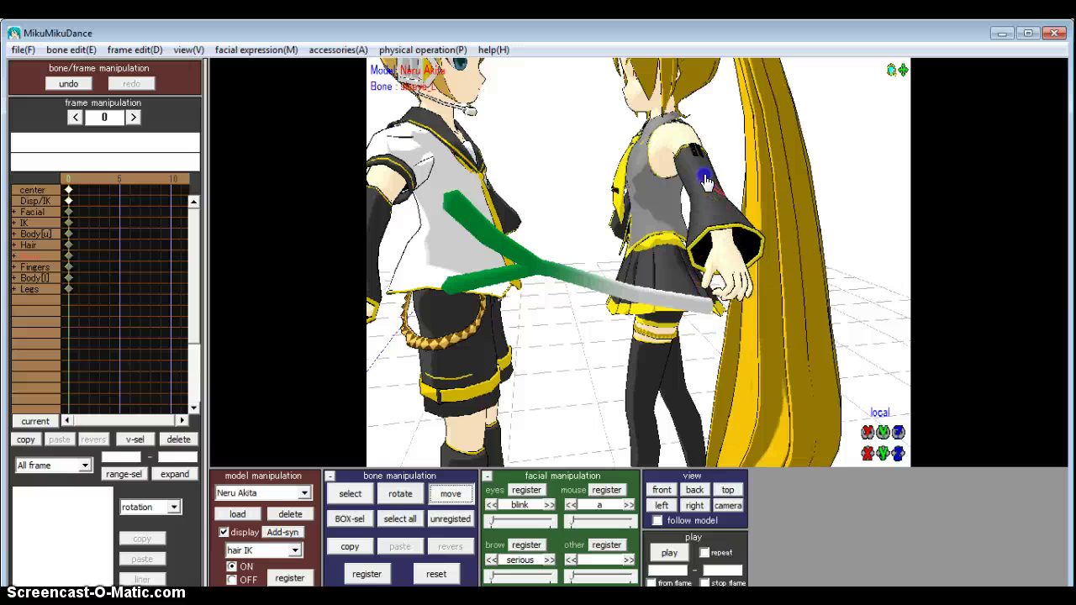
- Make Dummy Bone the active model and move bone01 so the leek sits in Neru Akita's left hand
{"action": "left_click", "coordinate": [301, 493]}
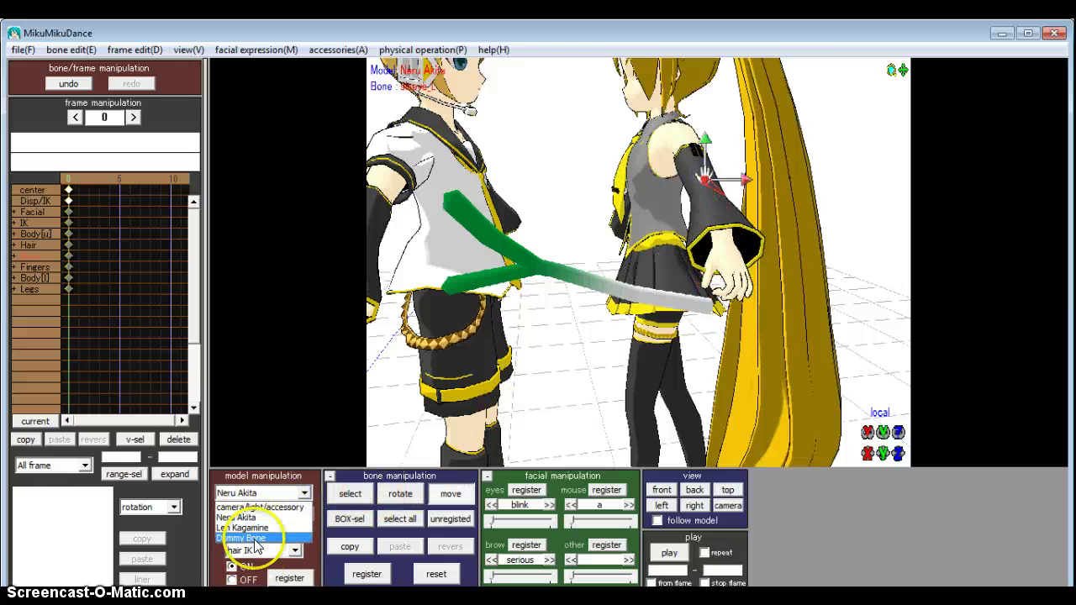
{"action": "left_click", "coordinate": [245, 538]}
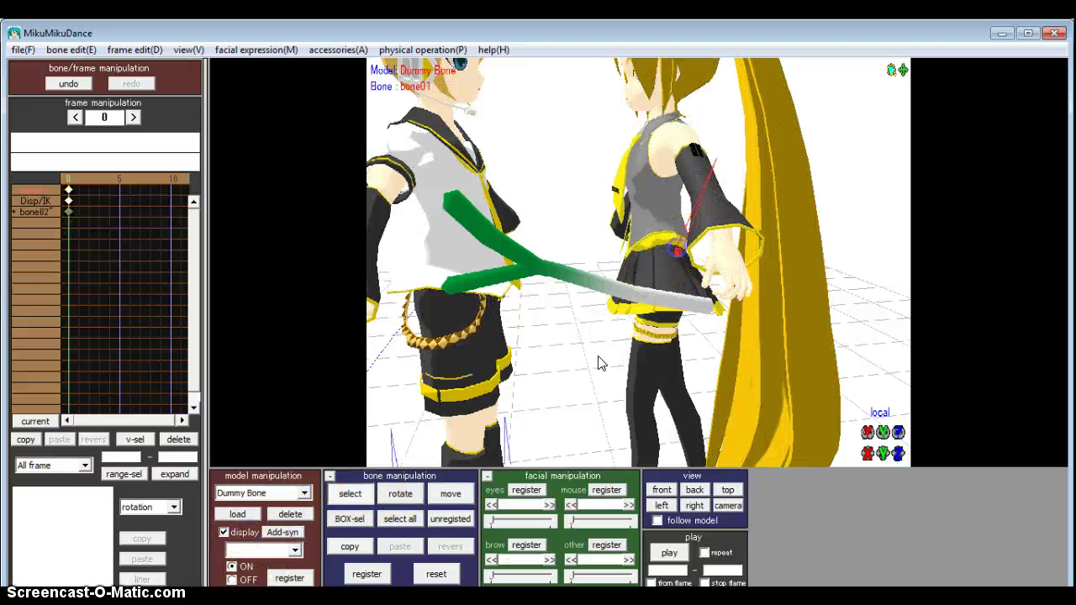
{"action": "left_click", "coordinate": [451, 493]}
{"action": "left_click_drag", "start_coordinate": [679, 236], "coordinate": [742, 231]}
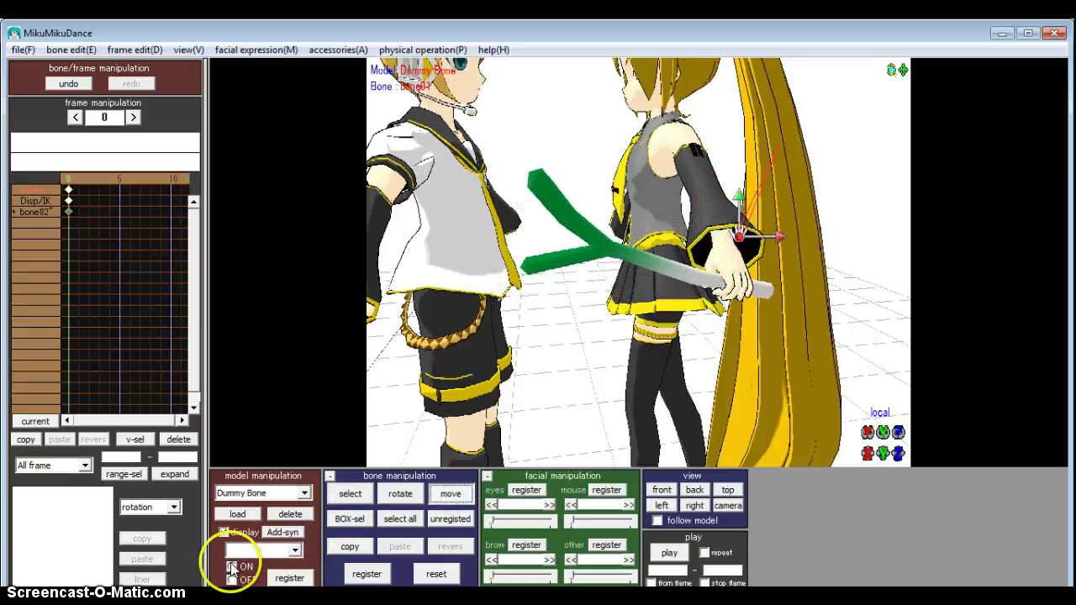
- Make Neru Akita the active model again and hide her bone display
{"action": "left_click", "coordinate": [303, 495]}
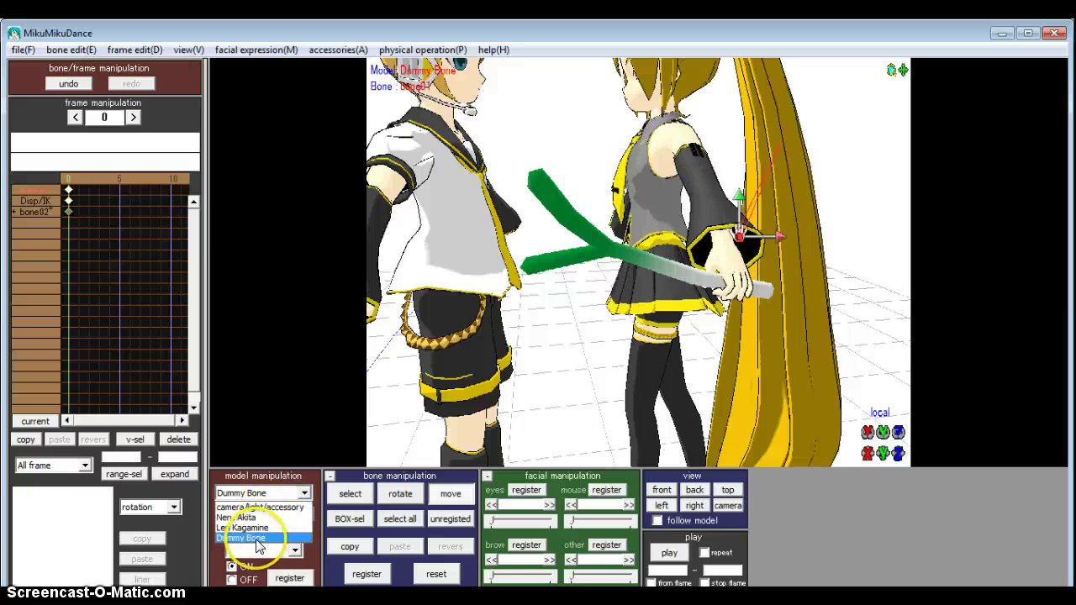
{"action": "left_click", "coordinate": [241, 518]}
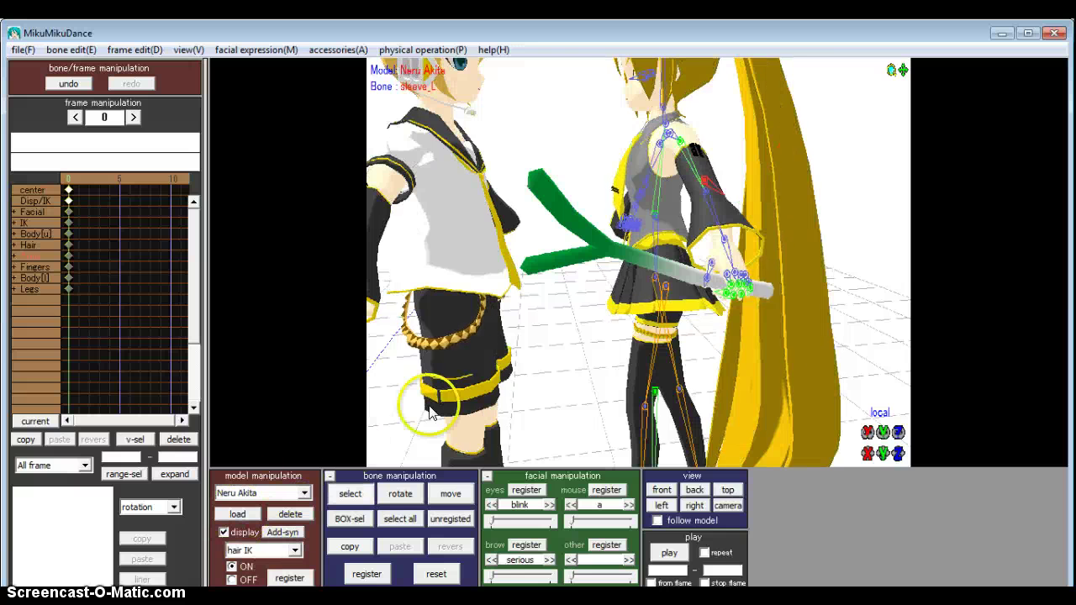
{"action": "left_click", "coordinate": [352, 494]}
- Examine Neru Akita's grip on the leek and both models from several angles, close up and at a distance
{"action": "scroll", "coordinate": [632, 254], "scroll_direction": "down", "scroll_amount": 3}
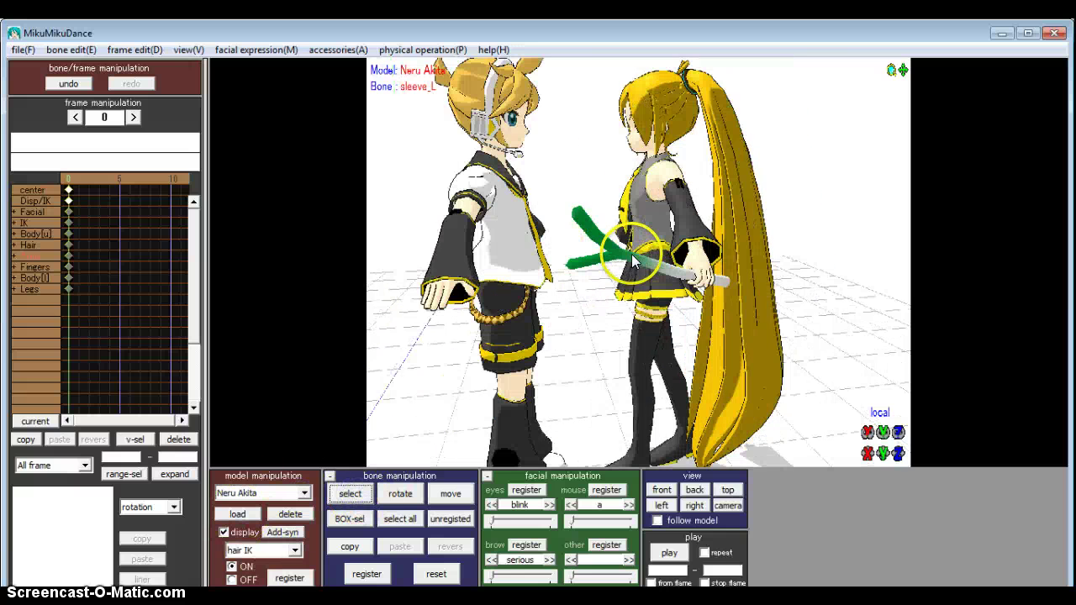
{"action": "scroll", "coordinate": [633, 253], "scroll_direction": "up", "scroll_amount": 3}
{"action": "right_click_drag", "start_coordinate": [723, 210], "coordinate": [695, 189]}
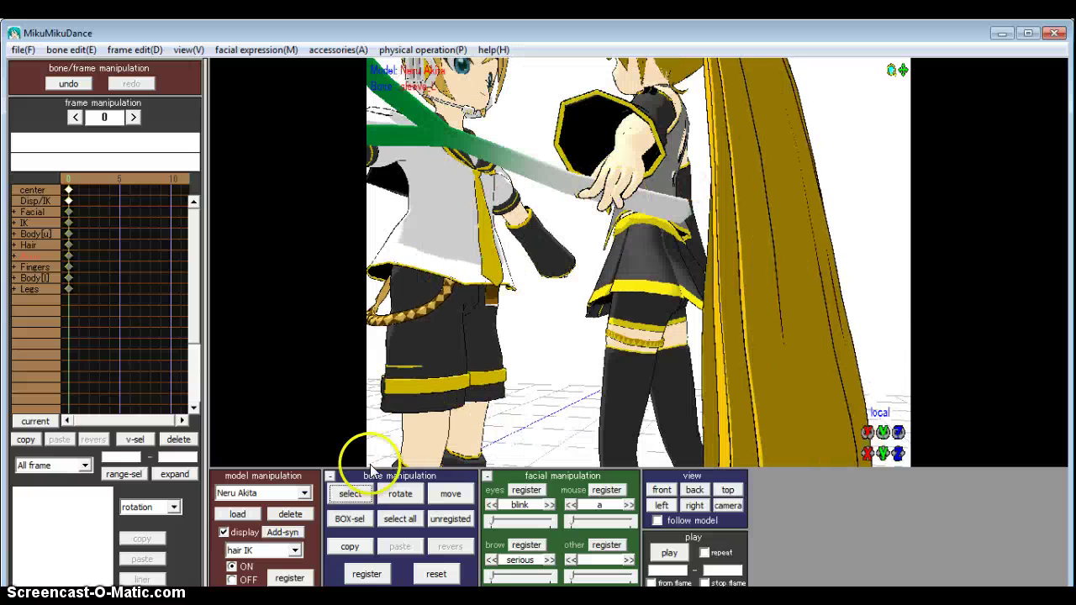
{"action": "right_click_drag", "start_coordinate": [595, 186], "coordinate": [744, 195]}
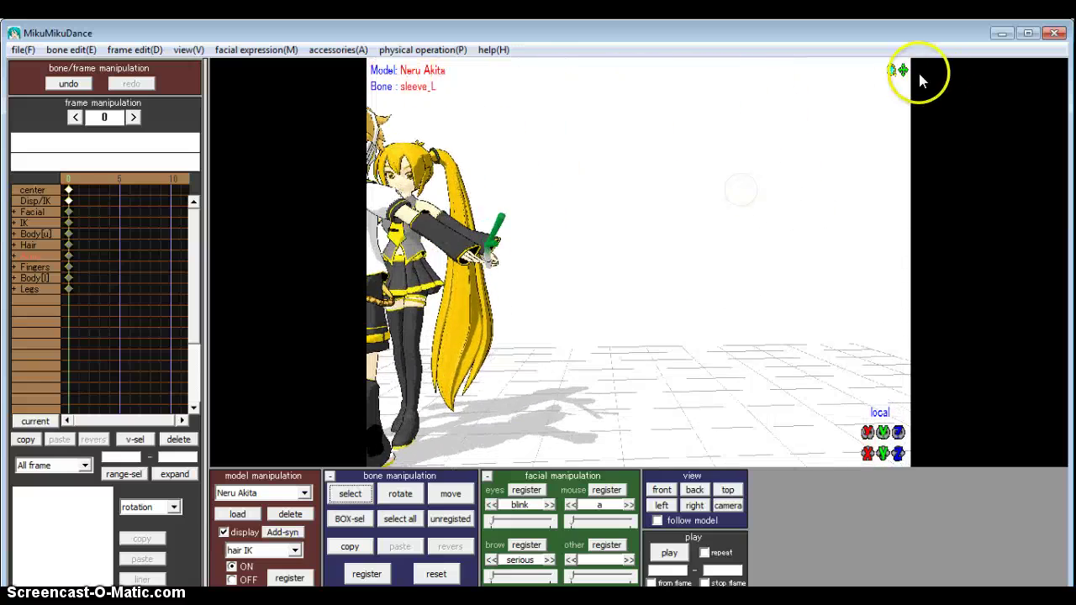
{"action": "right_click_drag", "start_coordinate": [639, 263], "coordinate": [591, 298]}
{"action": "middle_click_drag", "start_coordinate": [591, 298], "coordinate": [543, 358]}
{"action": "right_click_drag", "start_coordinate": [607, 309], "coordinate": [474, 312]}
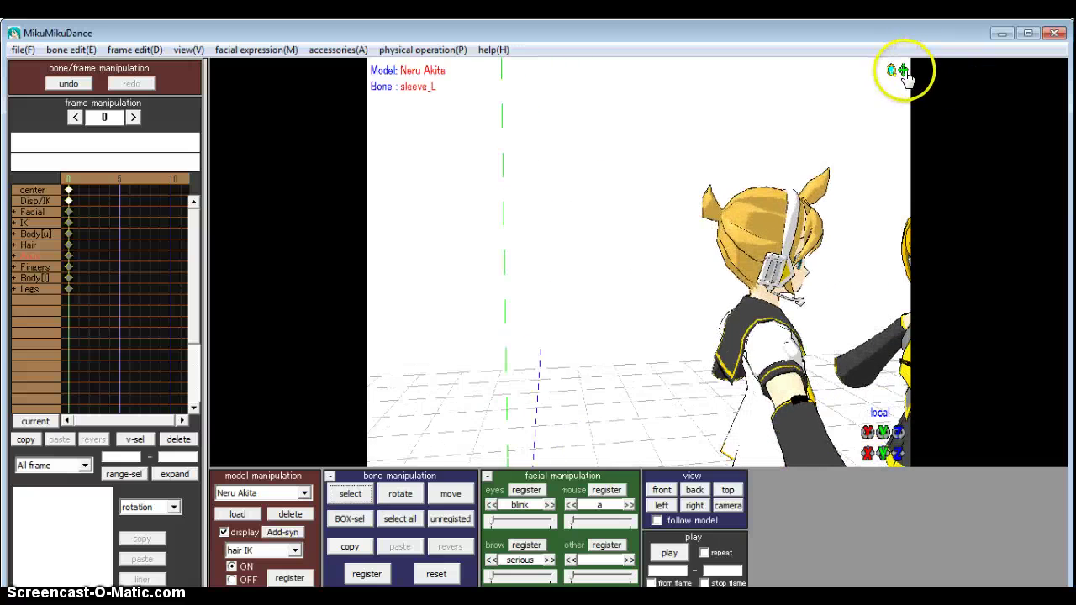
{"action": "left_click_drag", "start_coordinate": [904, 72], "coordinate": [490, 197]}
{"action": "right_click_drag", "start_coordinate": [824, 219], "coordinate": [775, 236]}
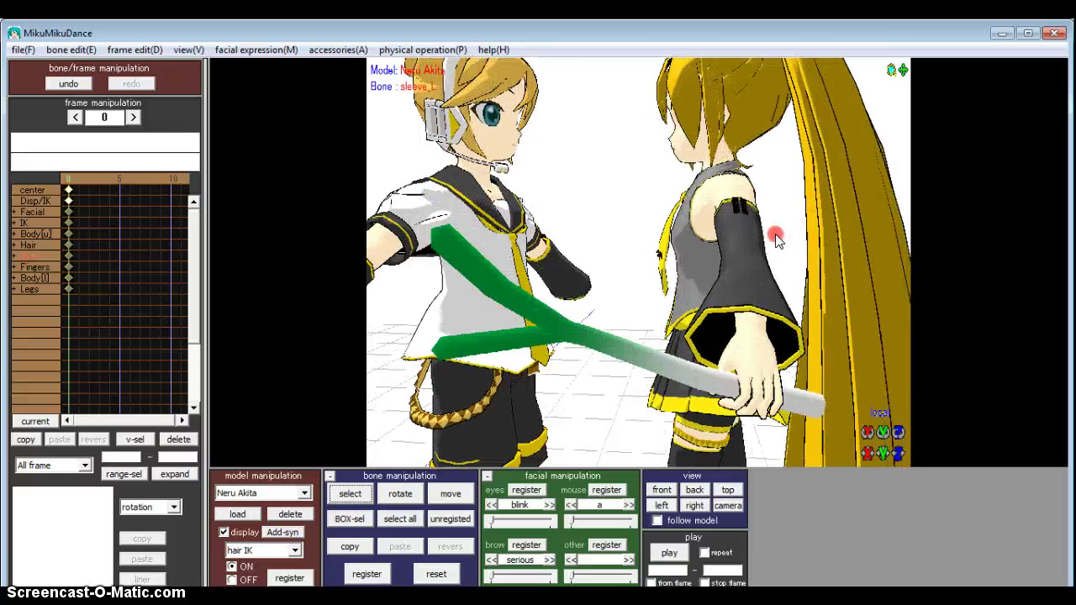
{"action": "left_click_drag", "start_coordinate": [903, 69], "coordinate": [648, 296]}
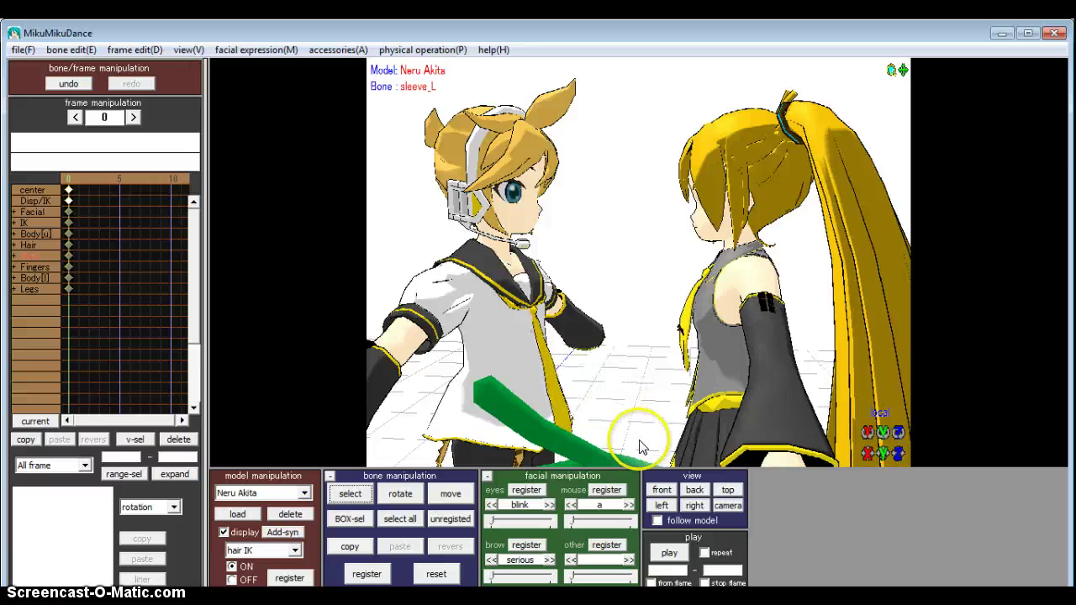
{"action": "mouse_move", "coordinate": [851, 286]}
{"action": "right_mouse_down"}
{"action": "mouse_move", "coordinate": [783, 289]}
{"action": "mouse_move", "coordinate": [809, 243]}
{"action": "mouse_move", "coordinate": [863, 237]}
{"action": "mouse_move", "coordinate": [869, 269]}
{"action": "mouse_move", "coordinate": [812, 378]}
{"action": "mouse_move", "coordinate": [860, 261]}
{"action": "mouse_move", "coordinate": [874, 282]}
{"action": "right_mouse_up"}
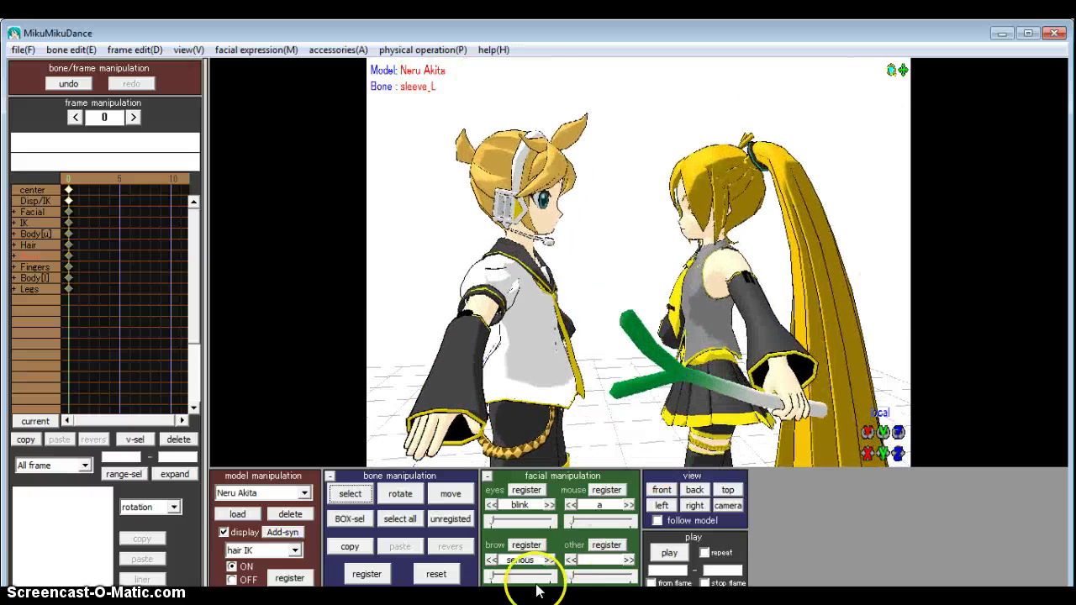